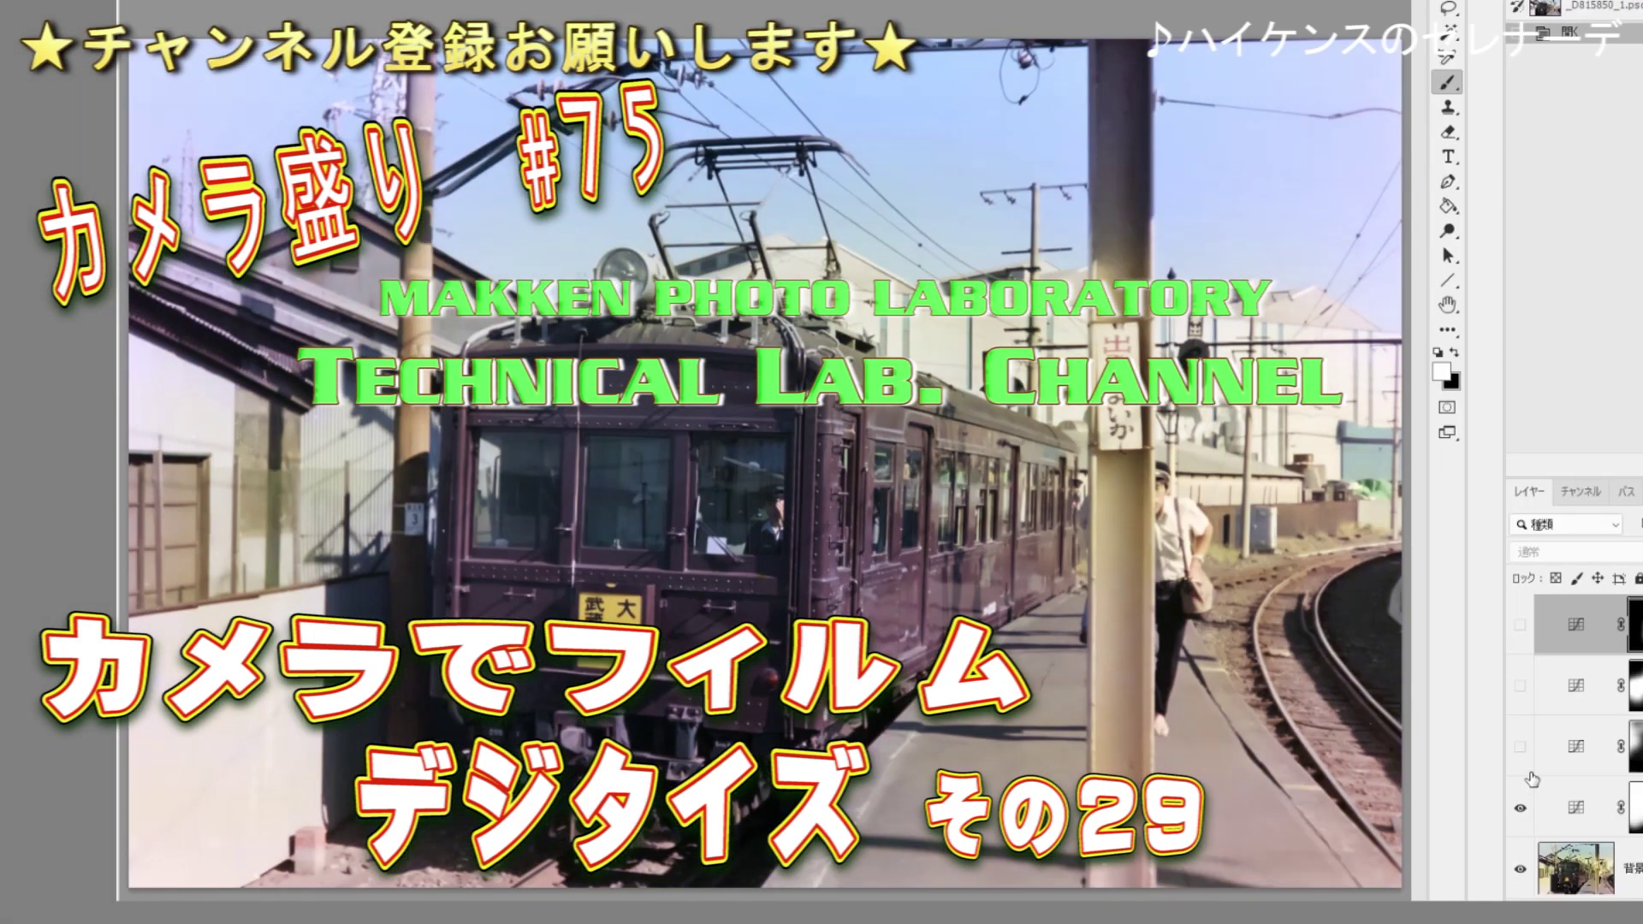
Invert the negative by sampling the film-base strip with the negative inversion dropper.
click(1521, 745)
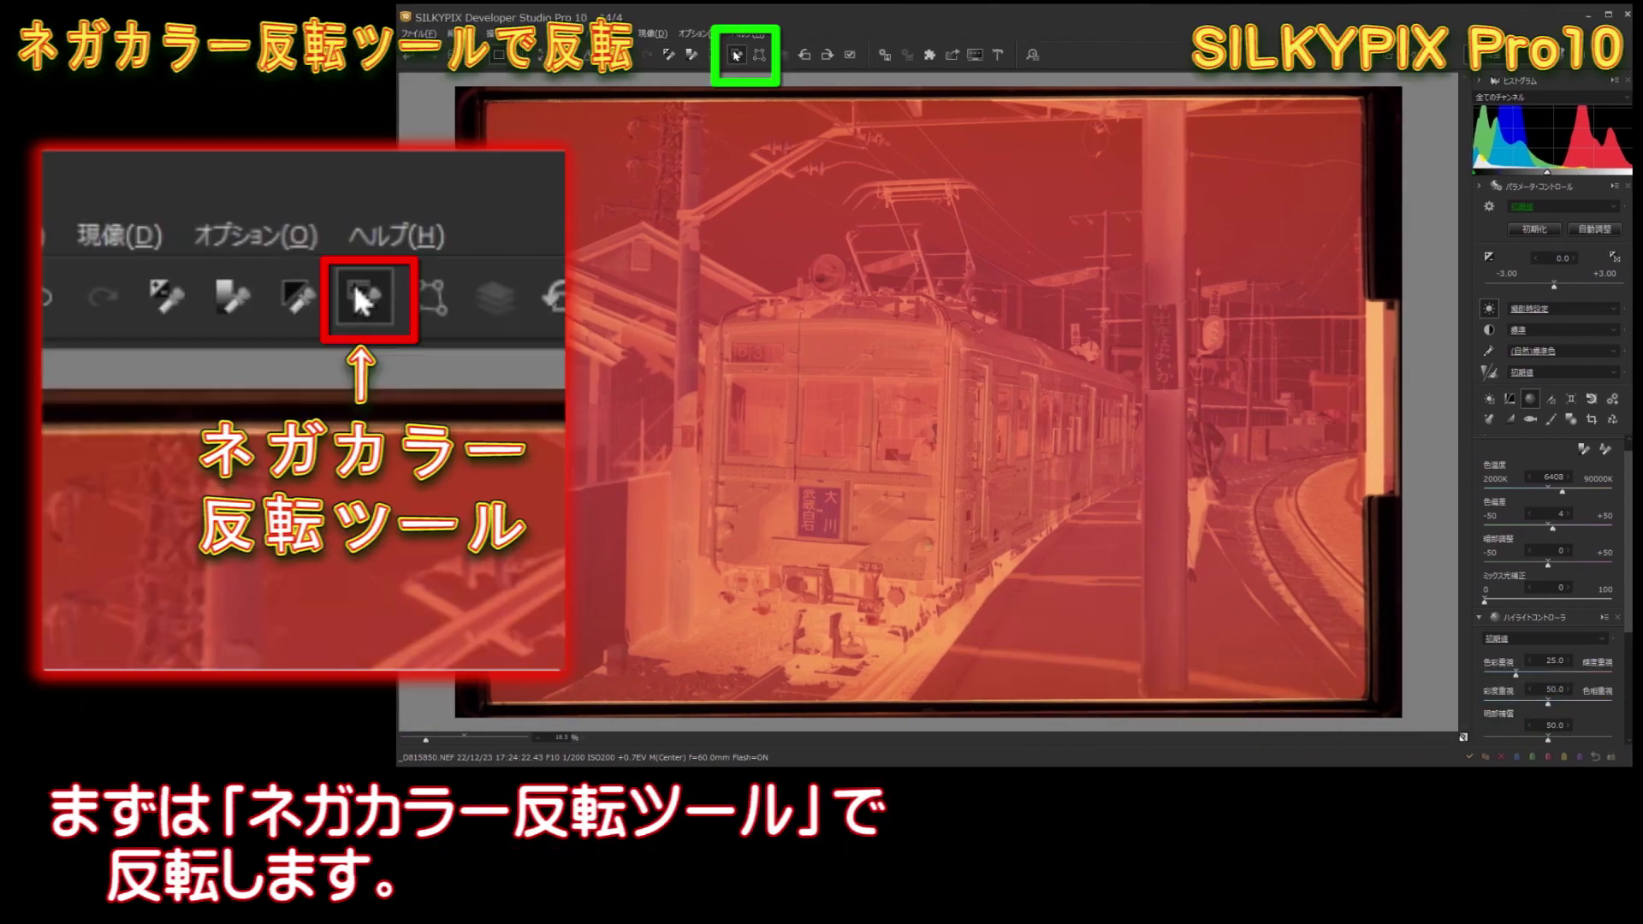
click(735, 56)
click(1382, 389)
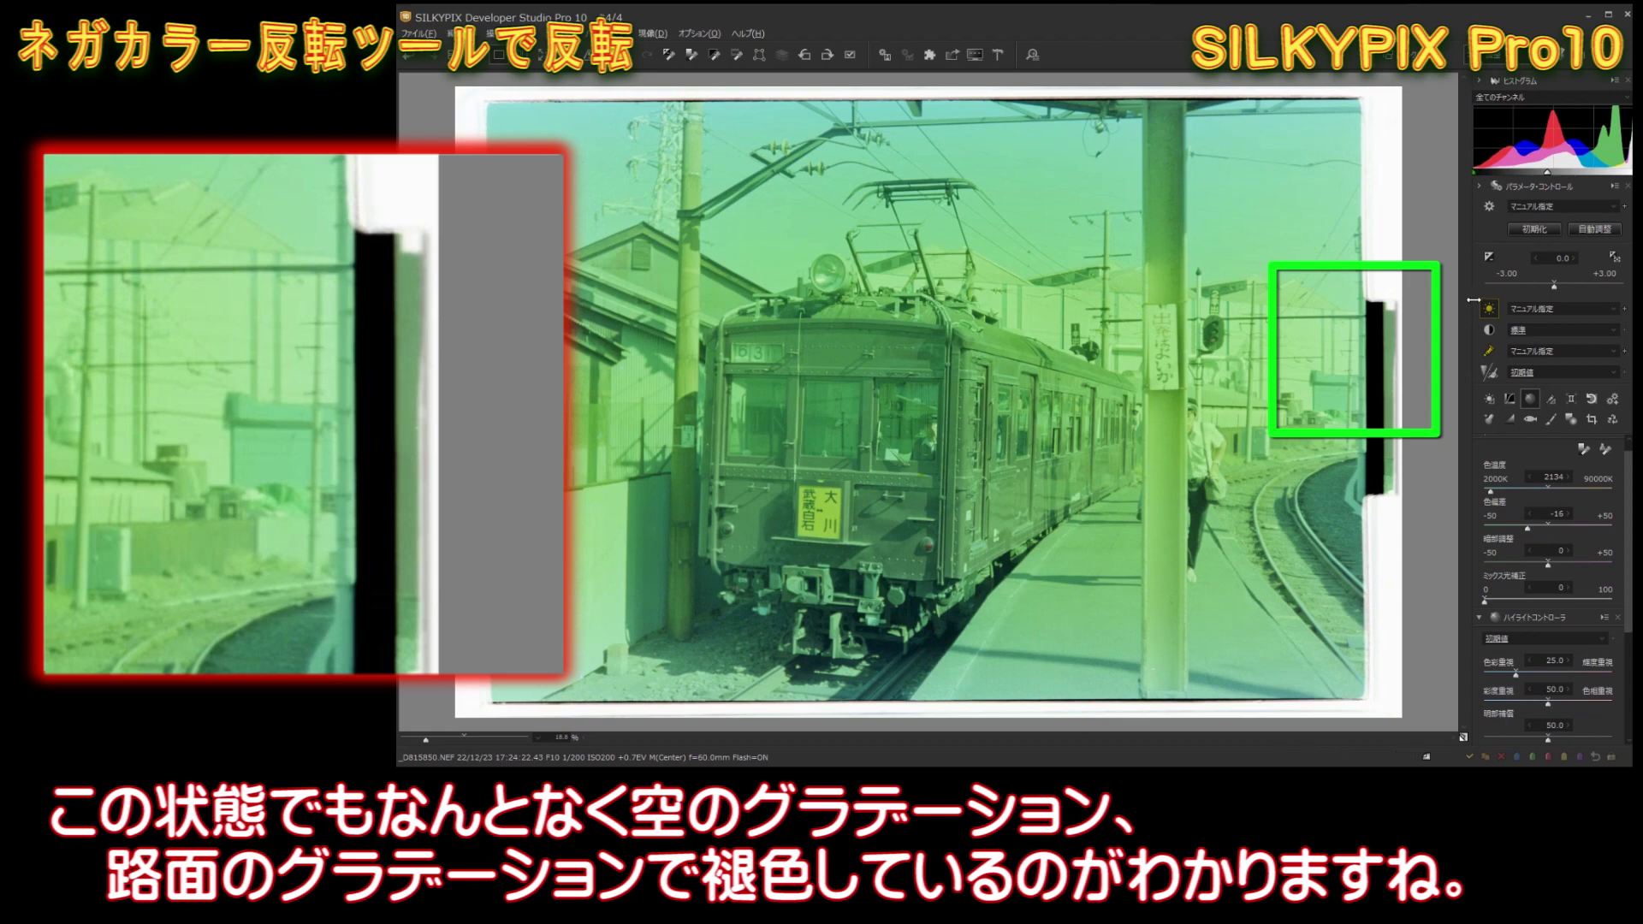
Set the grey balance from the platform surface to neutralise the colour cast.
click(1581, 449)
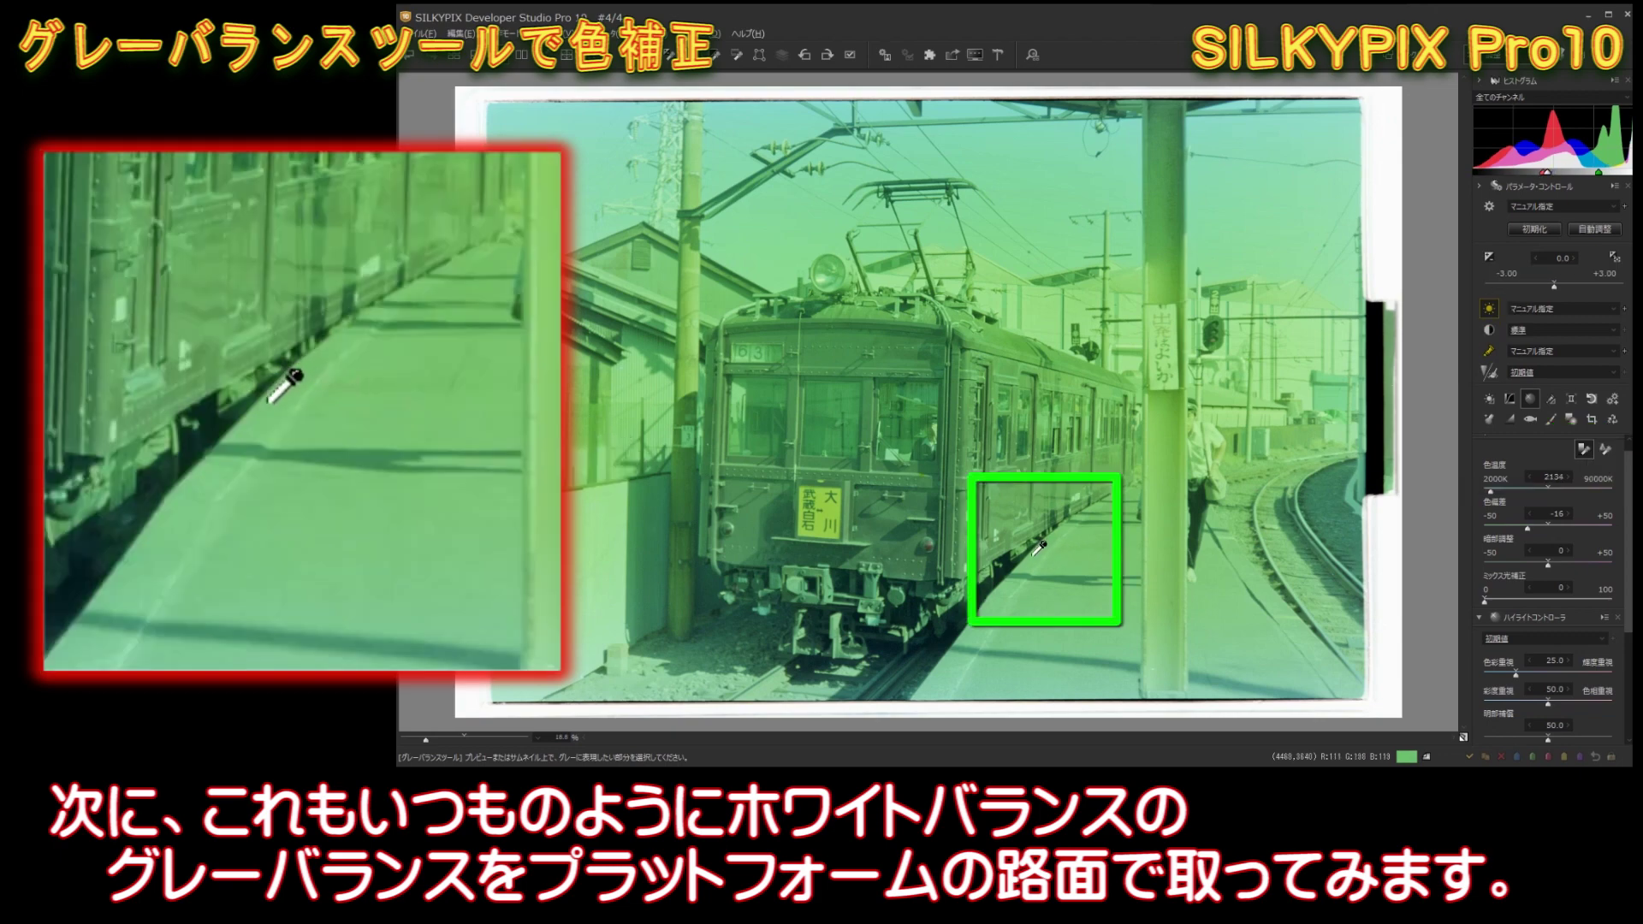
click(1081, 576)
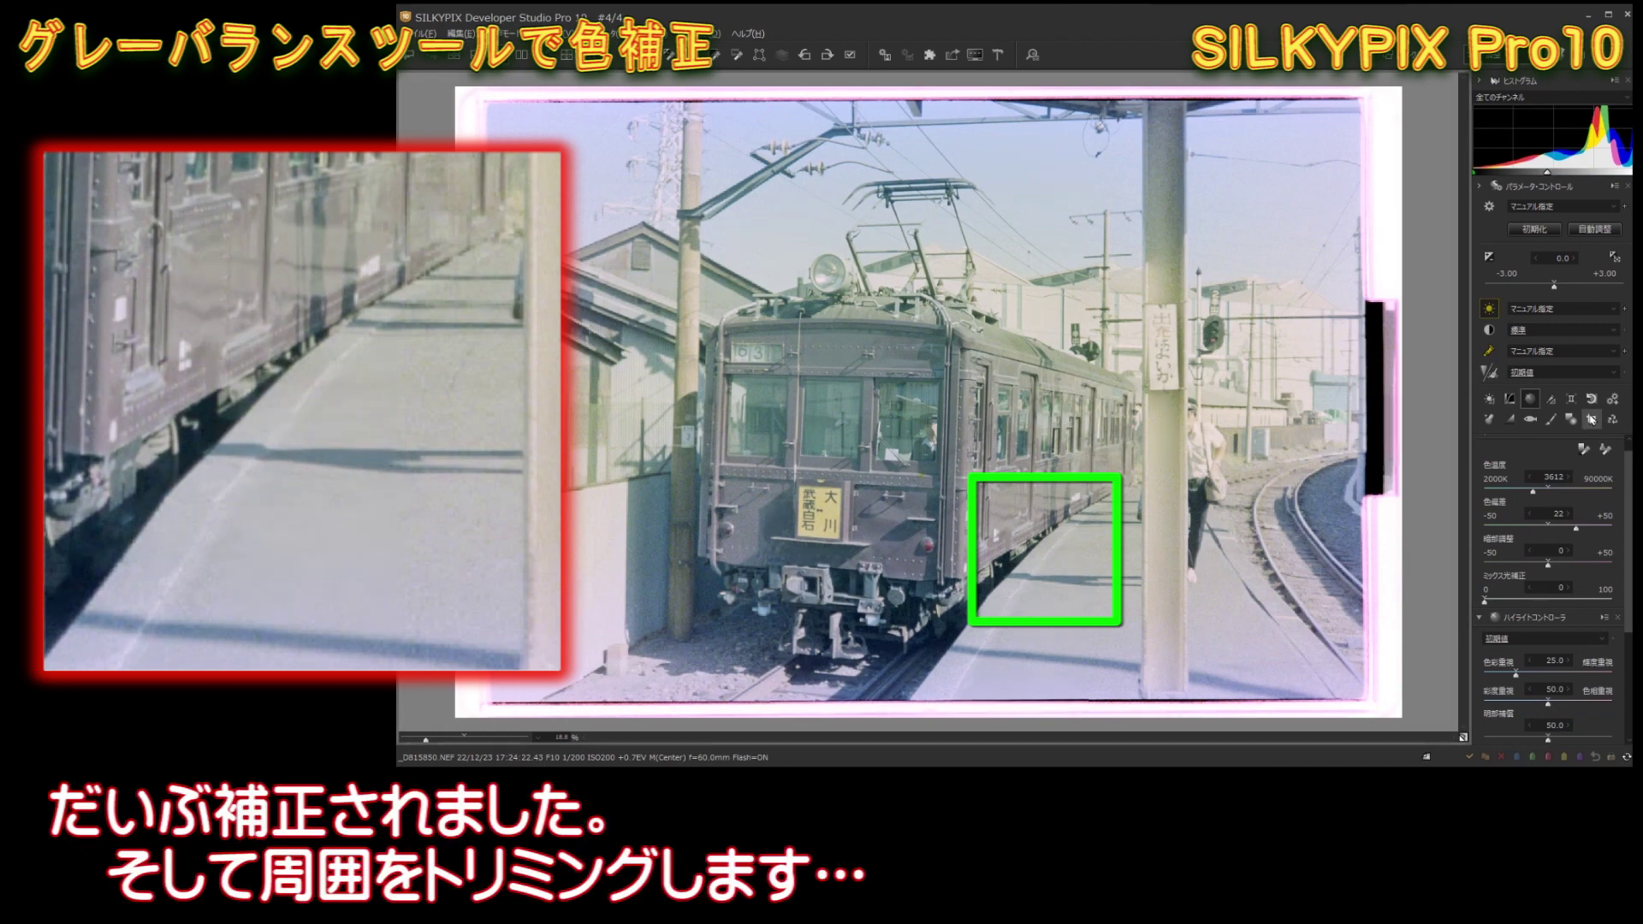
key(t)
Crop the photo just inside the film borders with the Trimming tool.
drag(502, 118, 1358, 687)
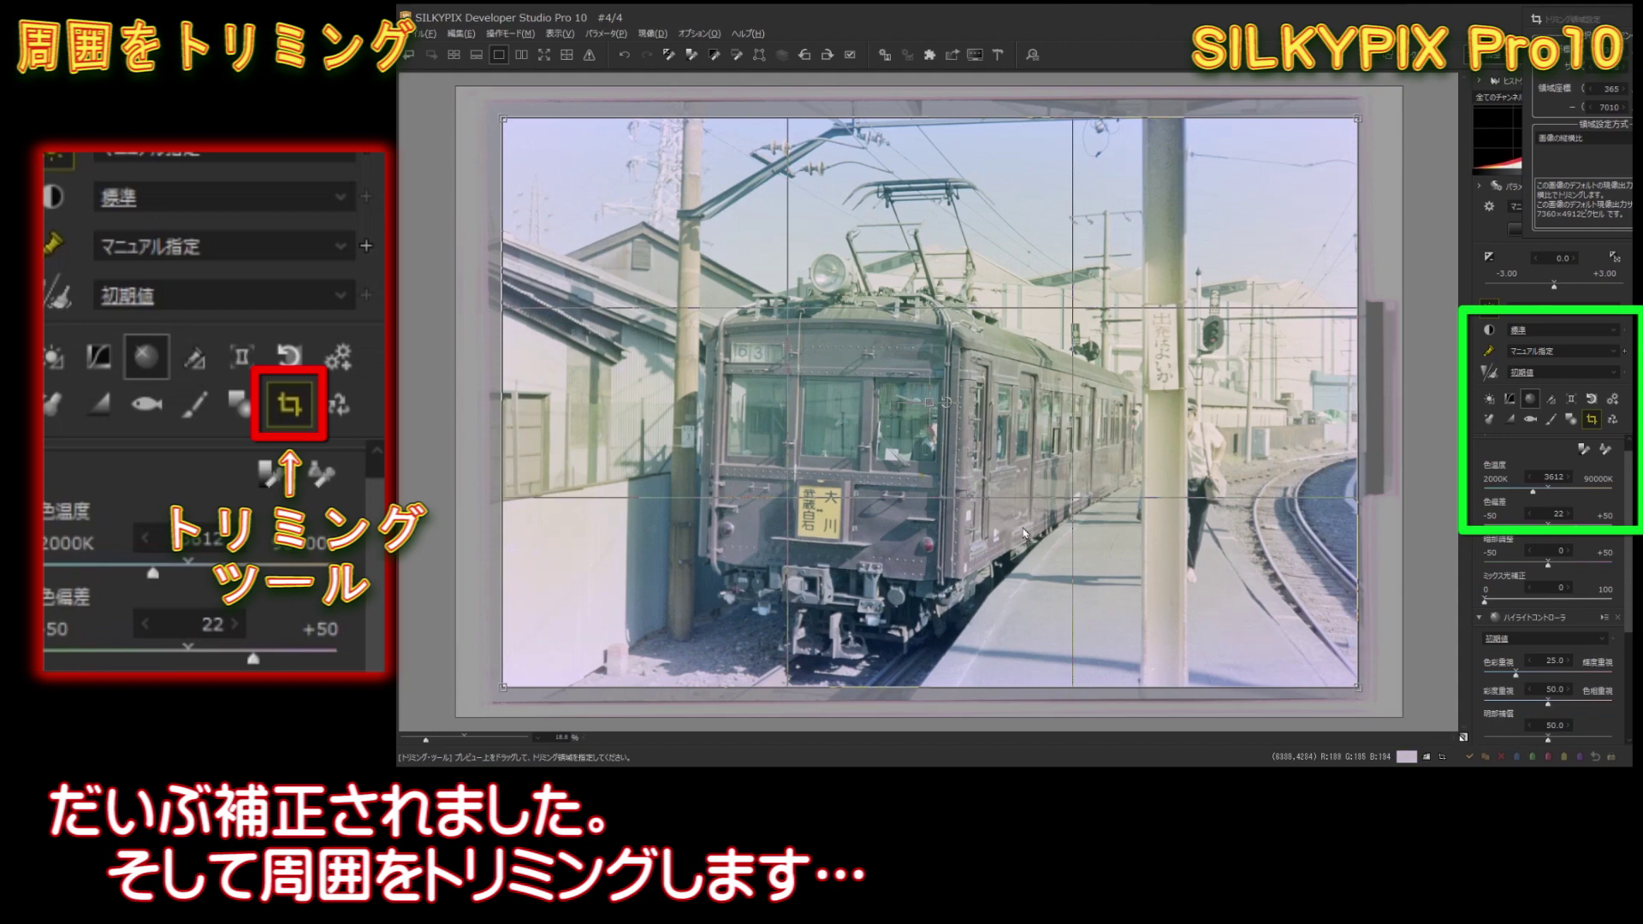
drag(1024, 532, 1021, 534)
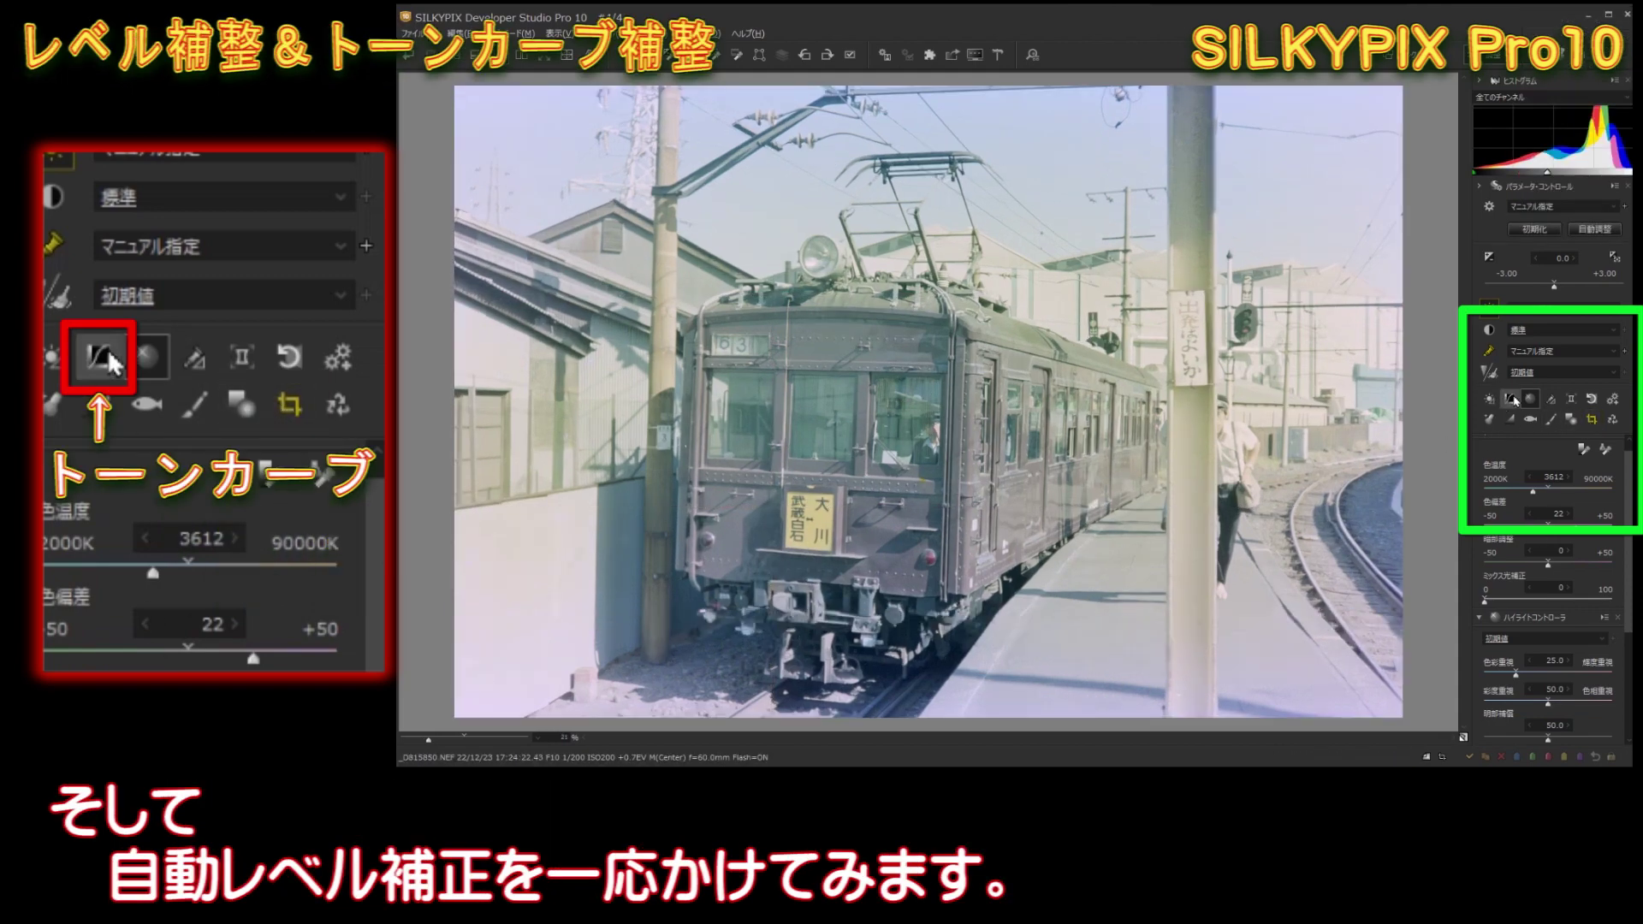
click(1509, 398)
Try Auto level, reset the tone curve to 初期値, then lower the RGB midpoint to darken midtones.
click(85, 621)
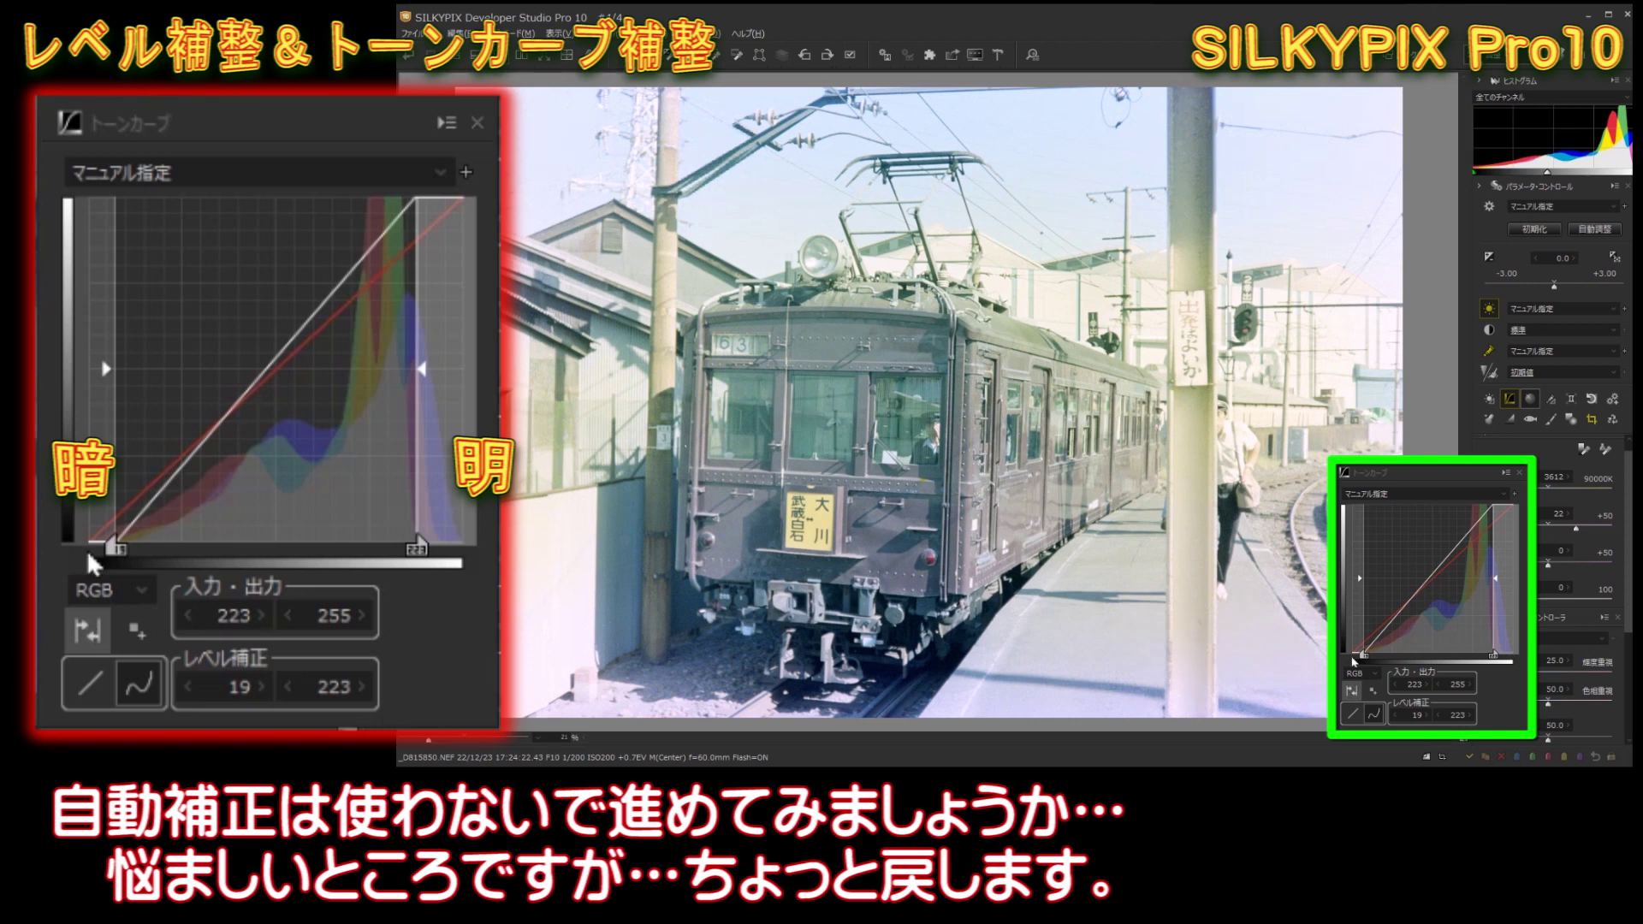
click(175, 175)
click(174, 204)
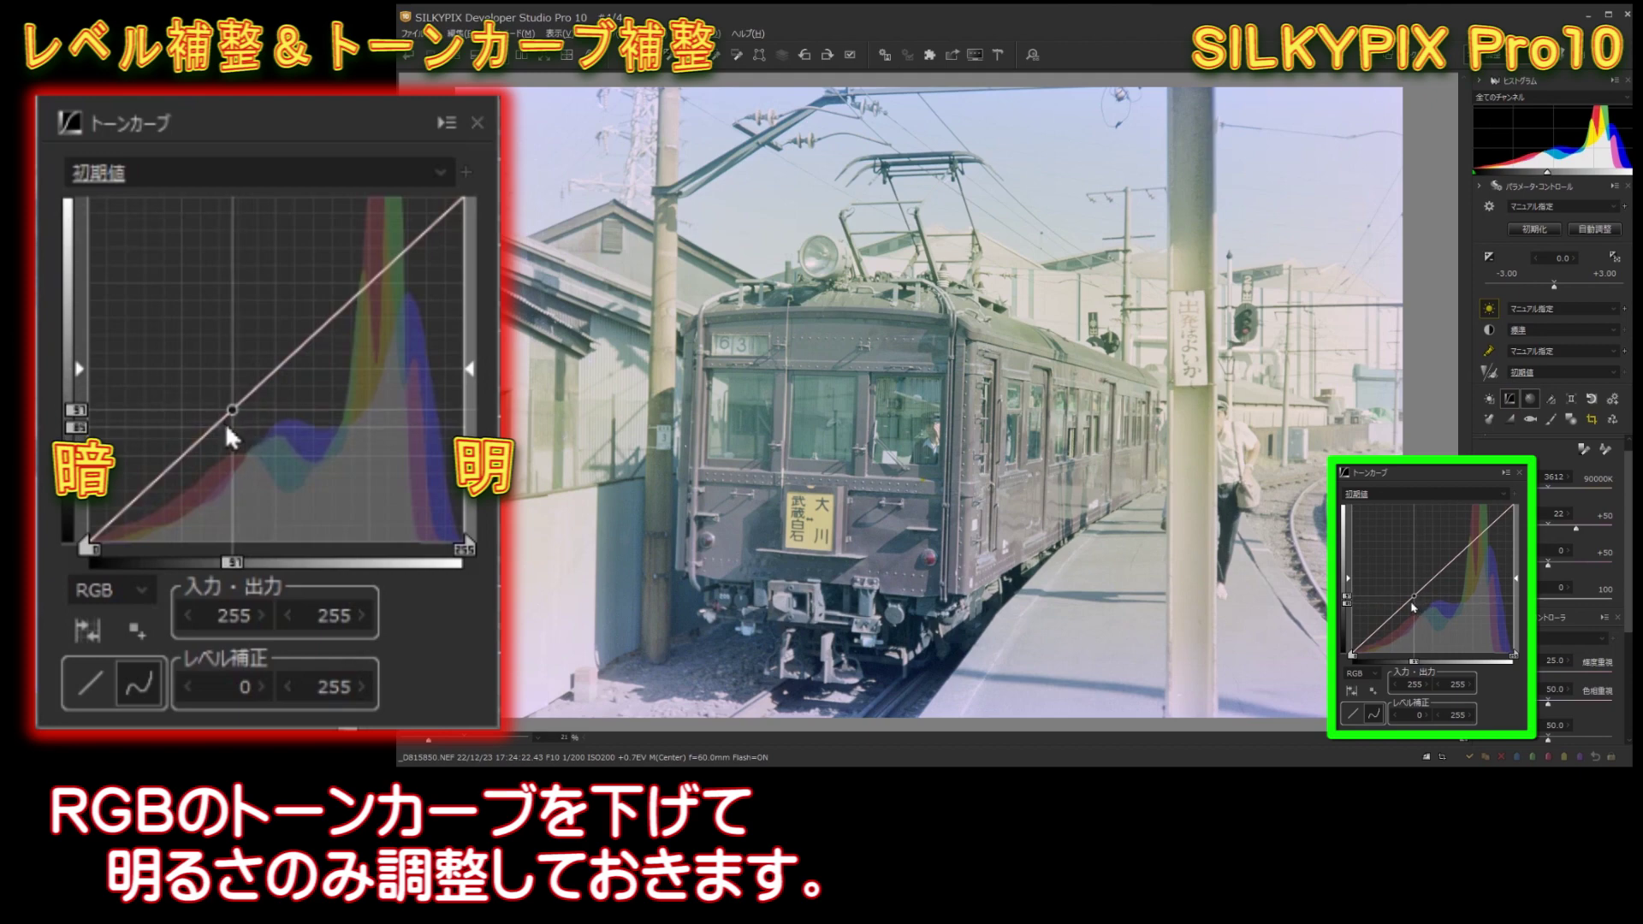
mouse_move(223, 418)
mouse_down()
mouse_move(275, 465)
mouse_move(271, 446)
mouse_up()
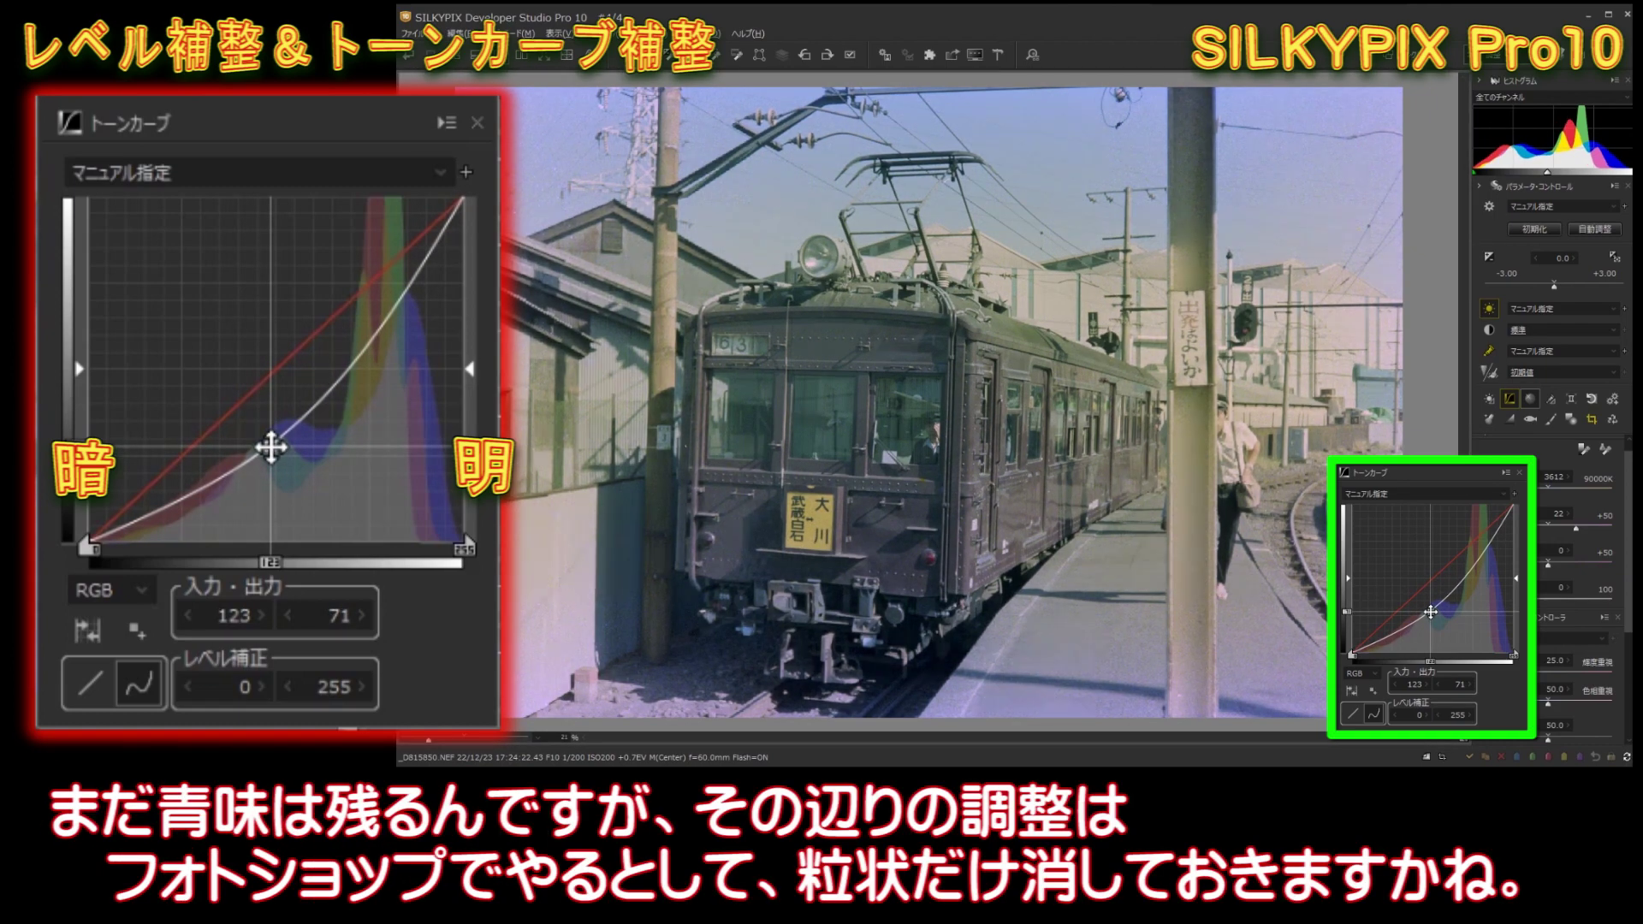
click(1518, 473)
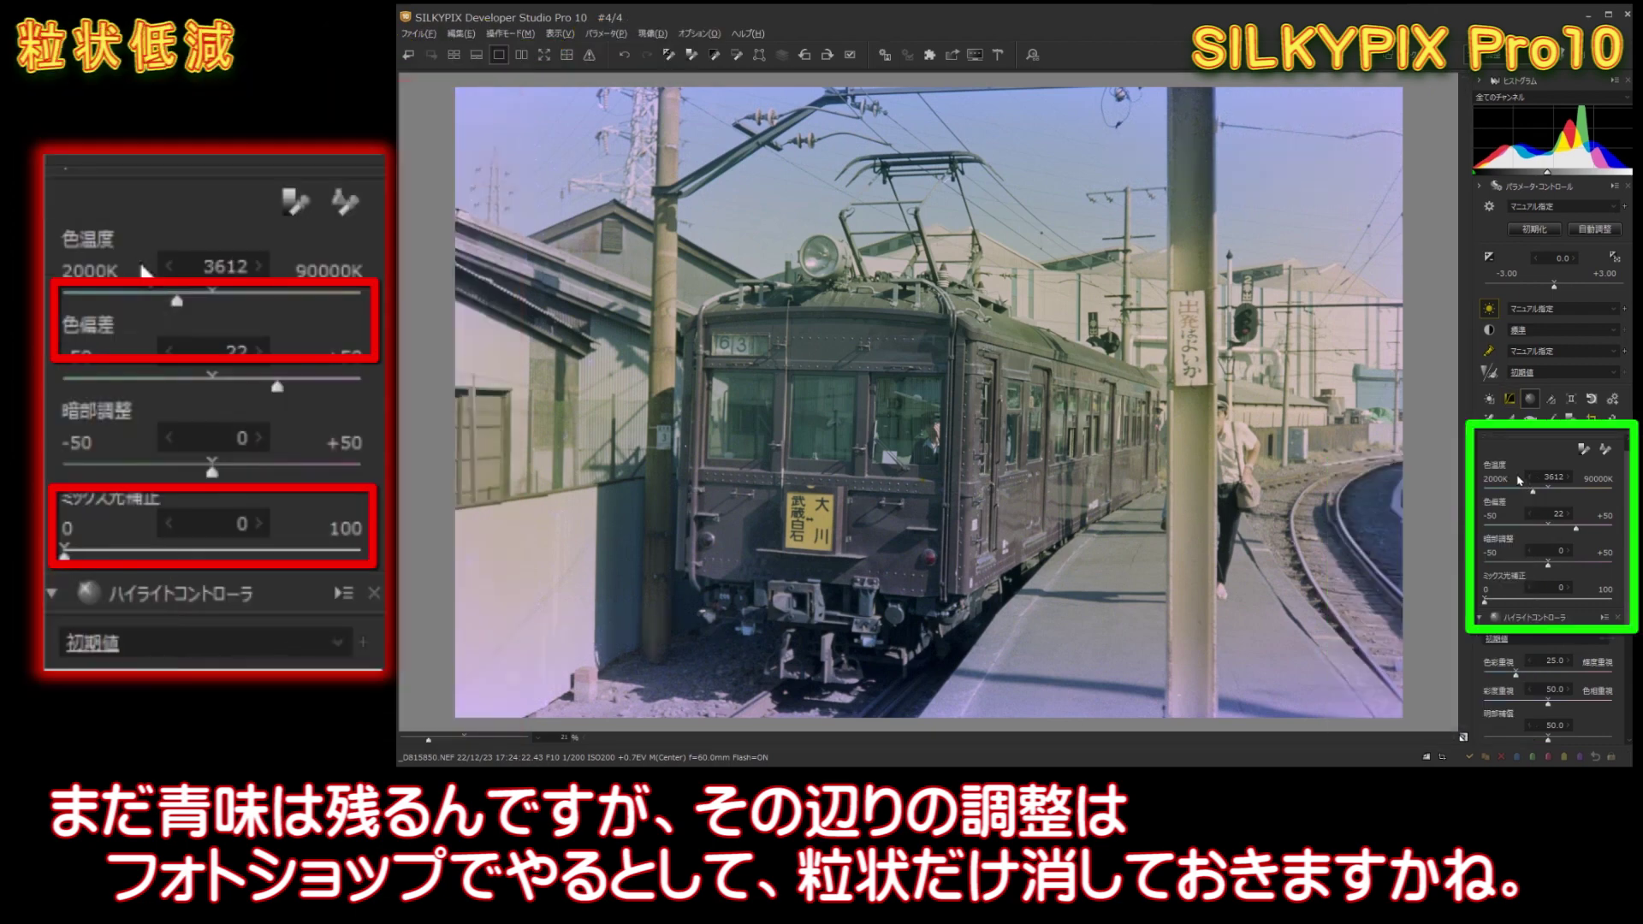
At 100% zoom on the destination sign, set false-colour suppression and noise removal to 100.
click(1490, 373)
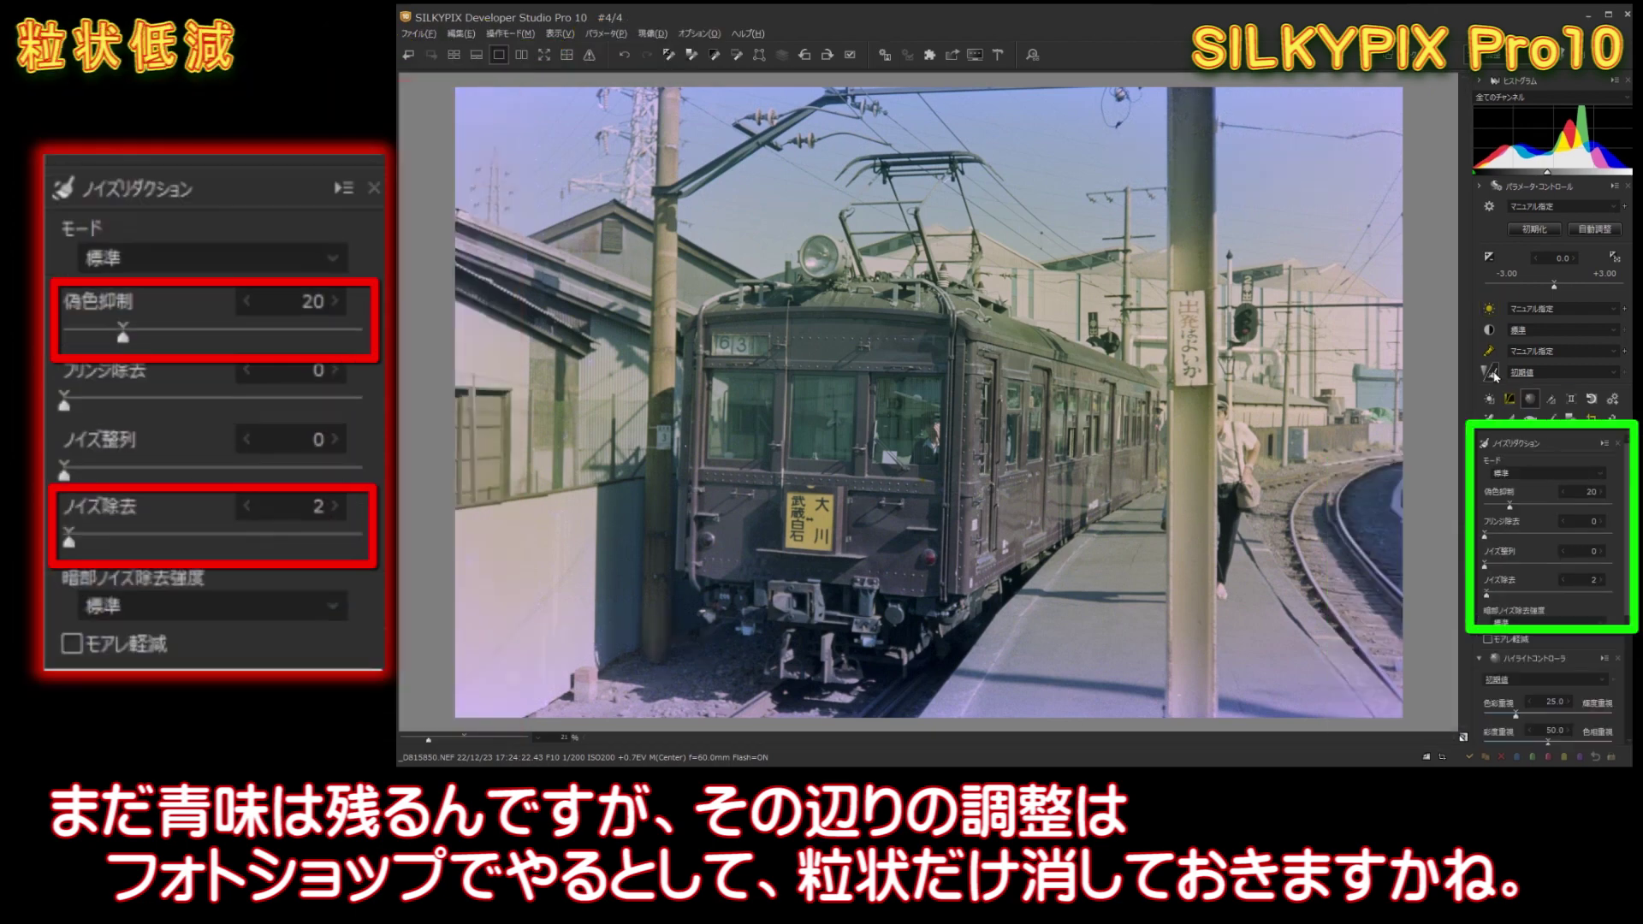
click(809, 550)
drag(967, 377, 948, 455)
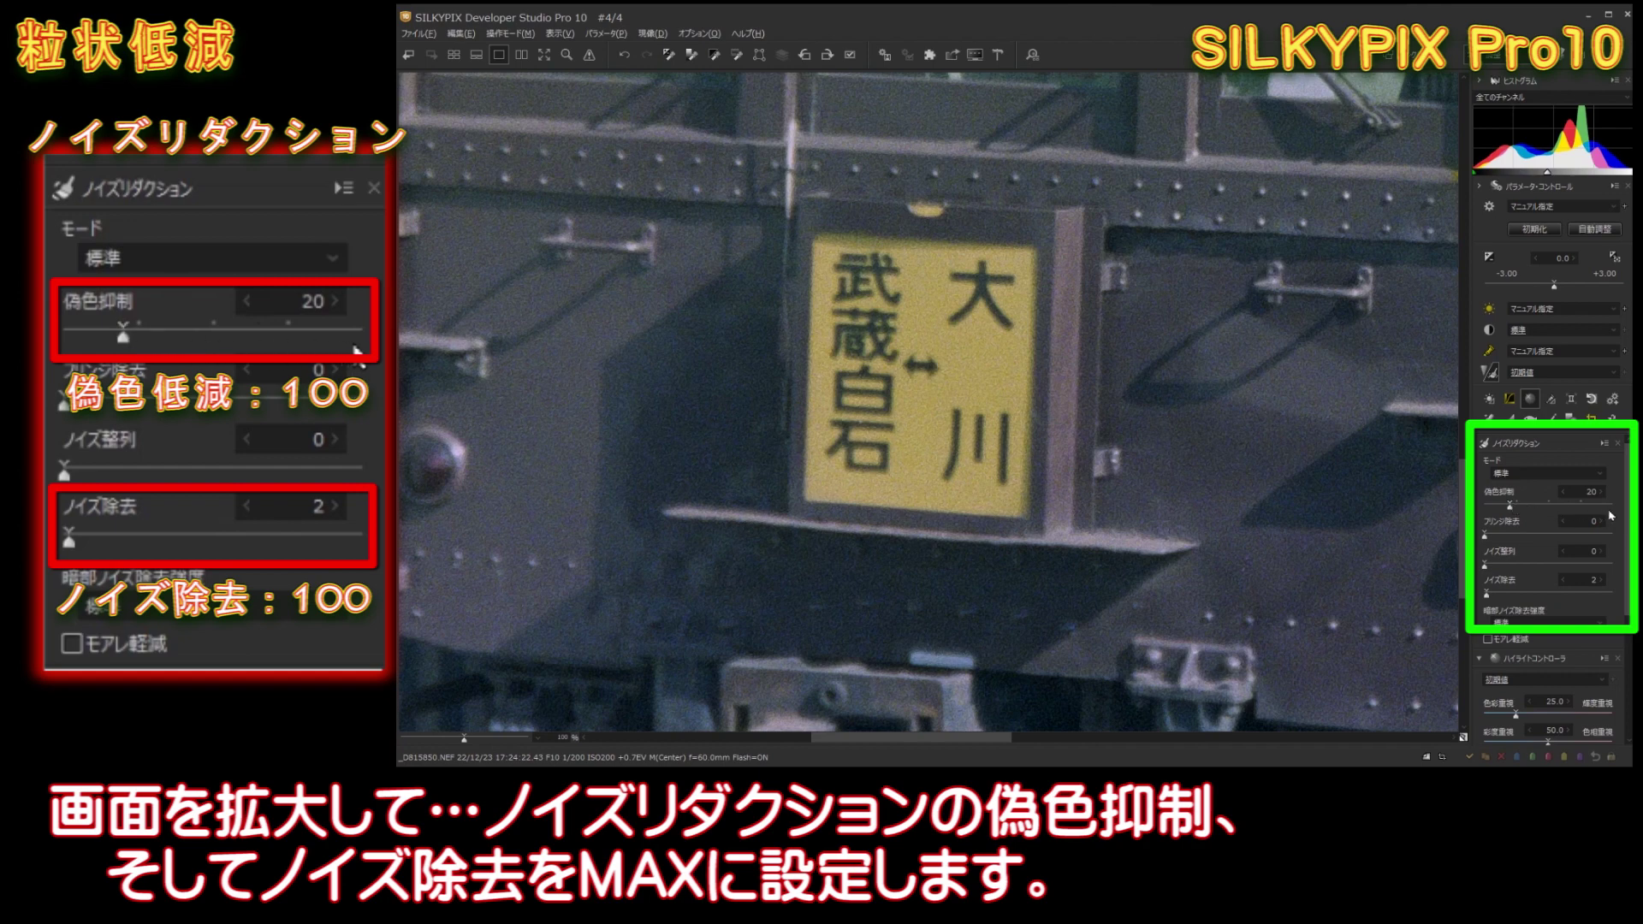
click(1613, 597)
click(1613, 597)
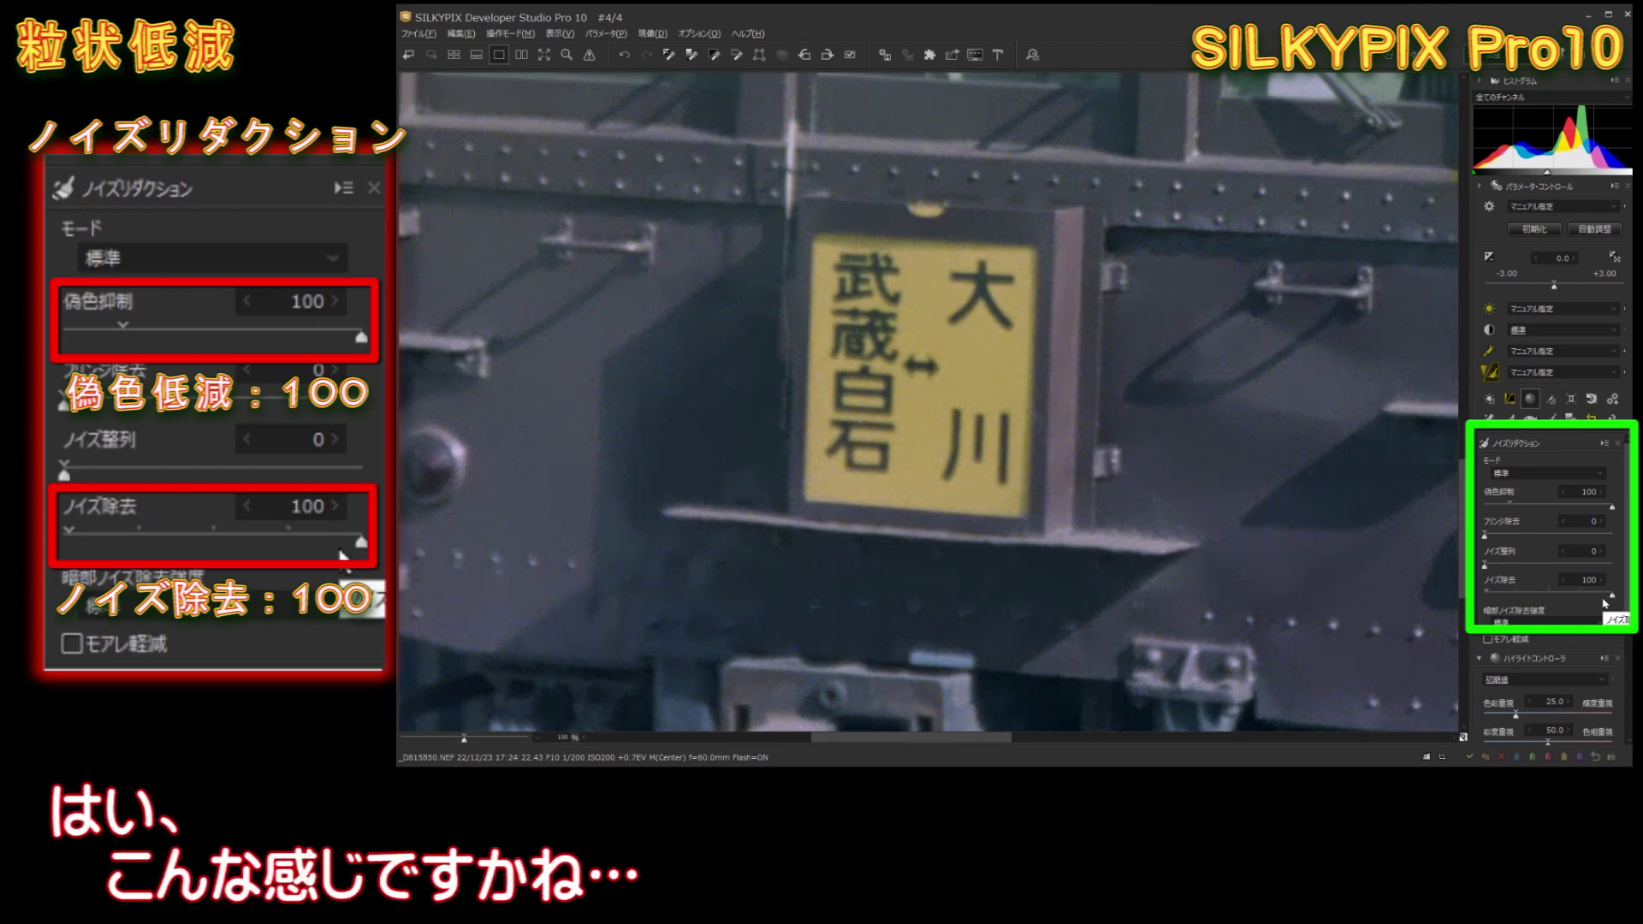
Fit the view and export the image as a 16-bit TIFF into Photoshop.
click(1131, 407)
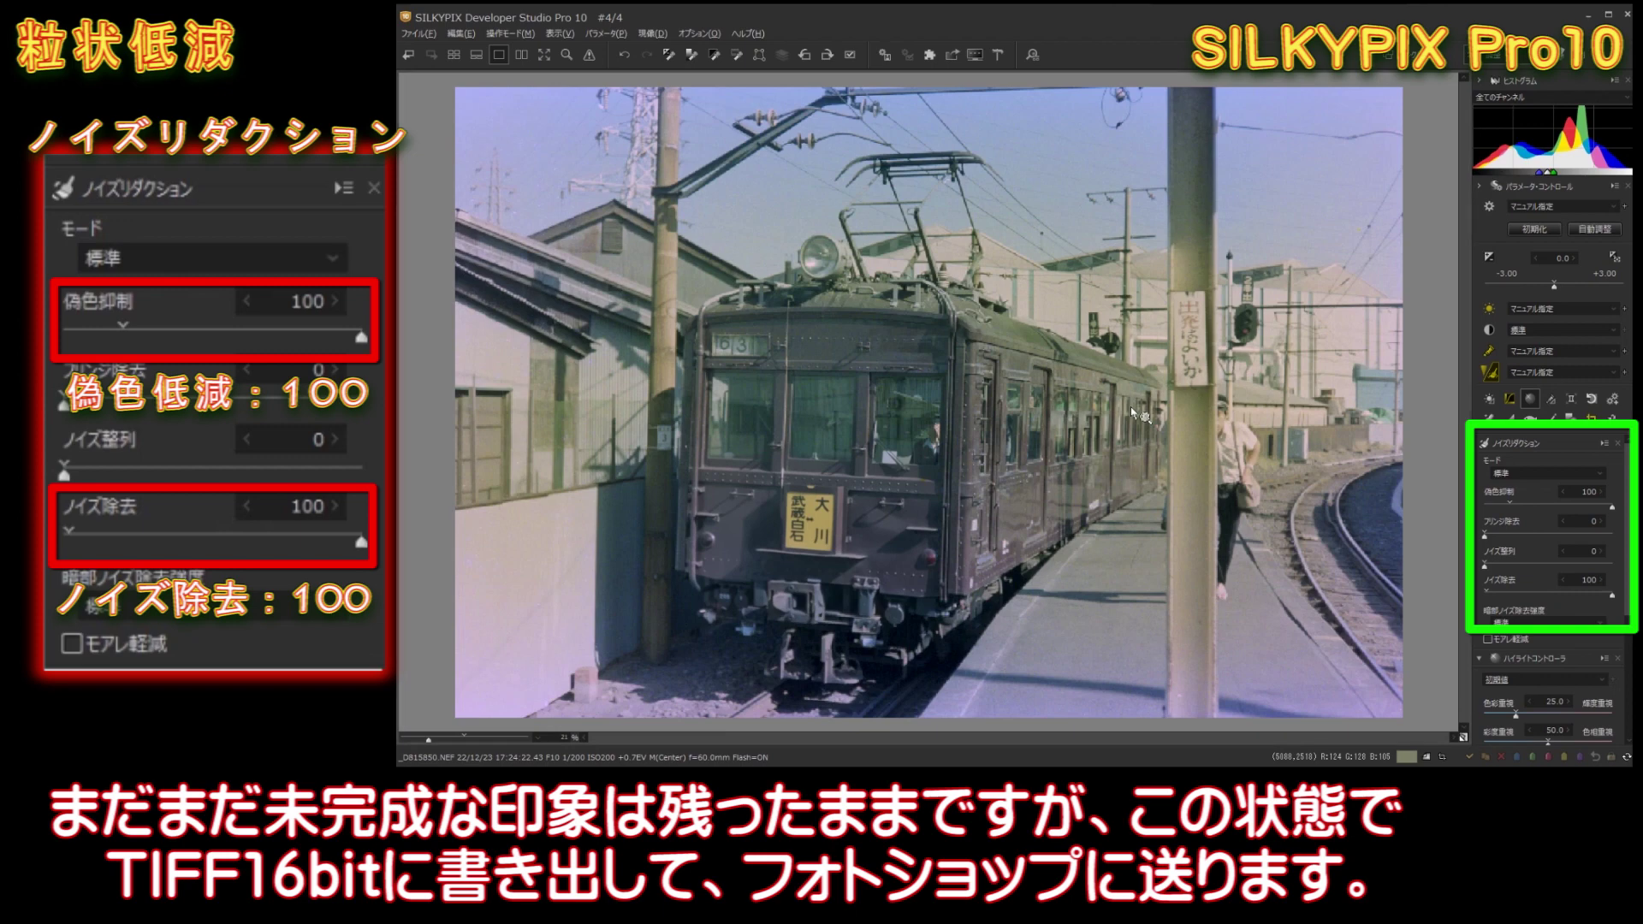
click(418, 33)
click(712, 293)
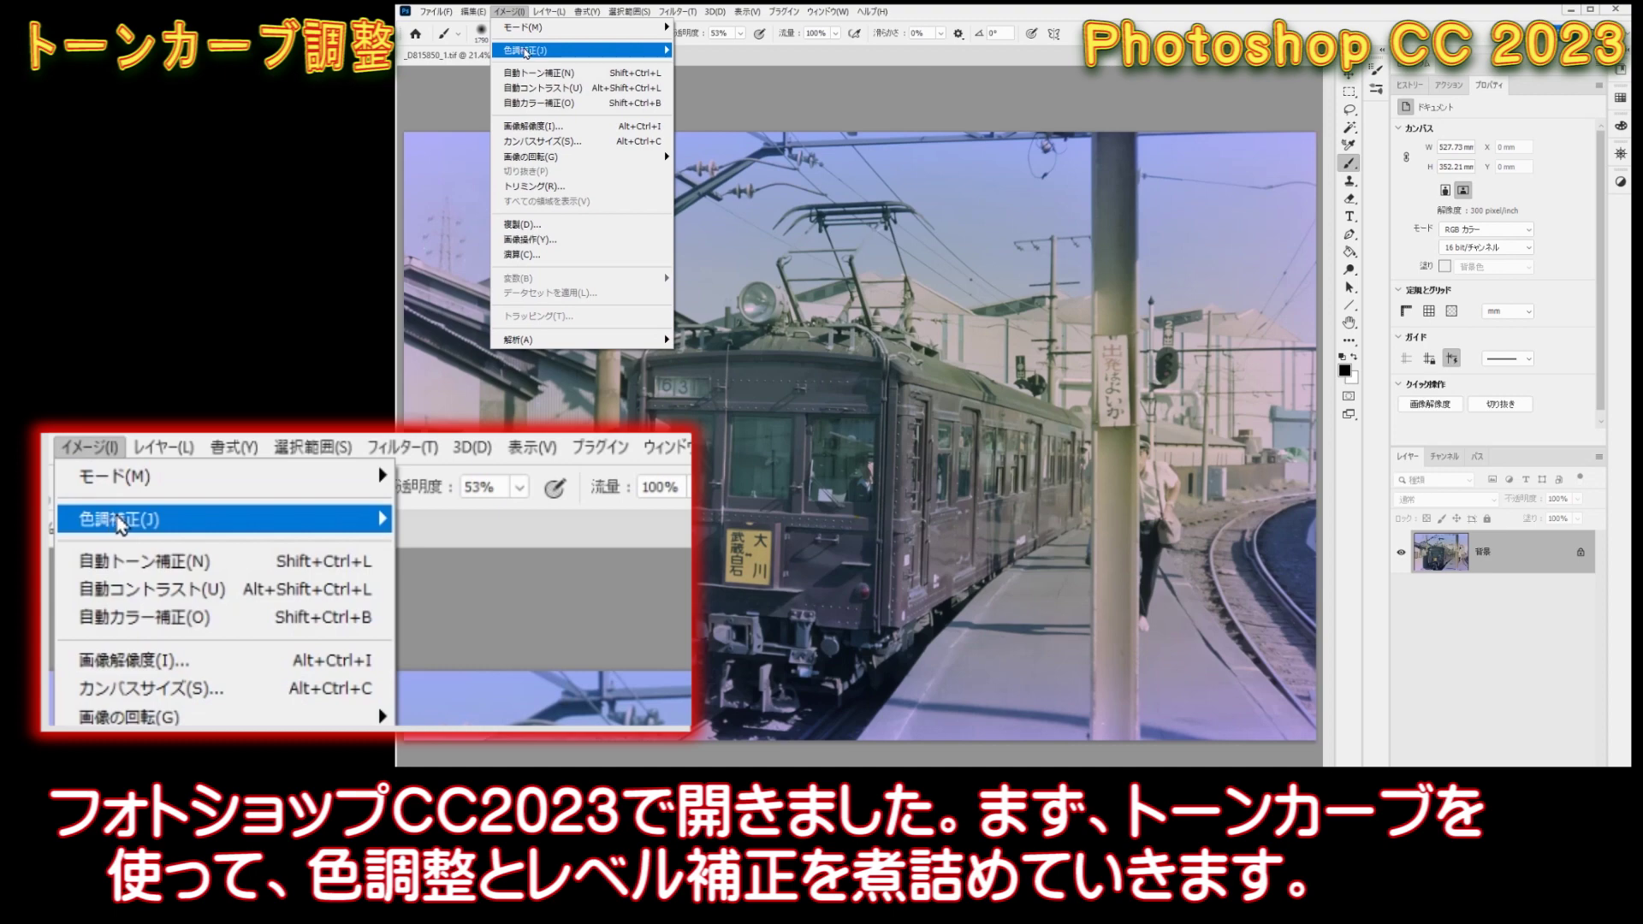
In Curves, preview the Red, Green and Blue channel curves in turn, ending on Red.
mouse_move(539, 50)
click(715, 79)
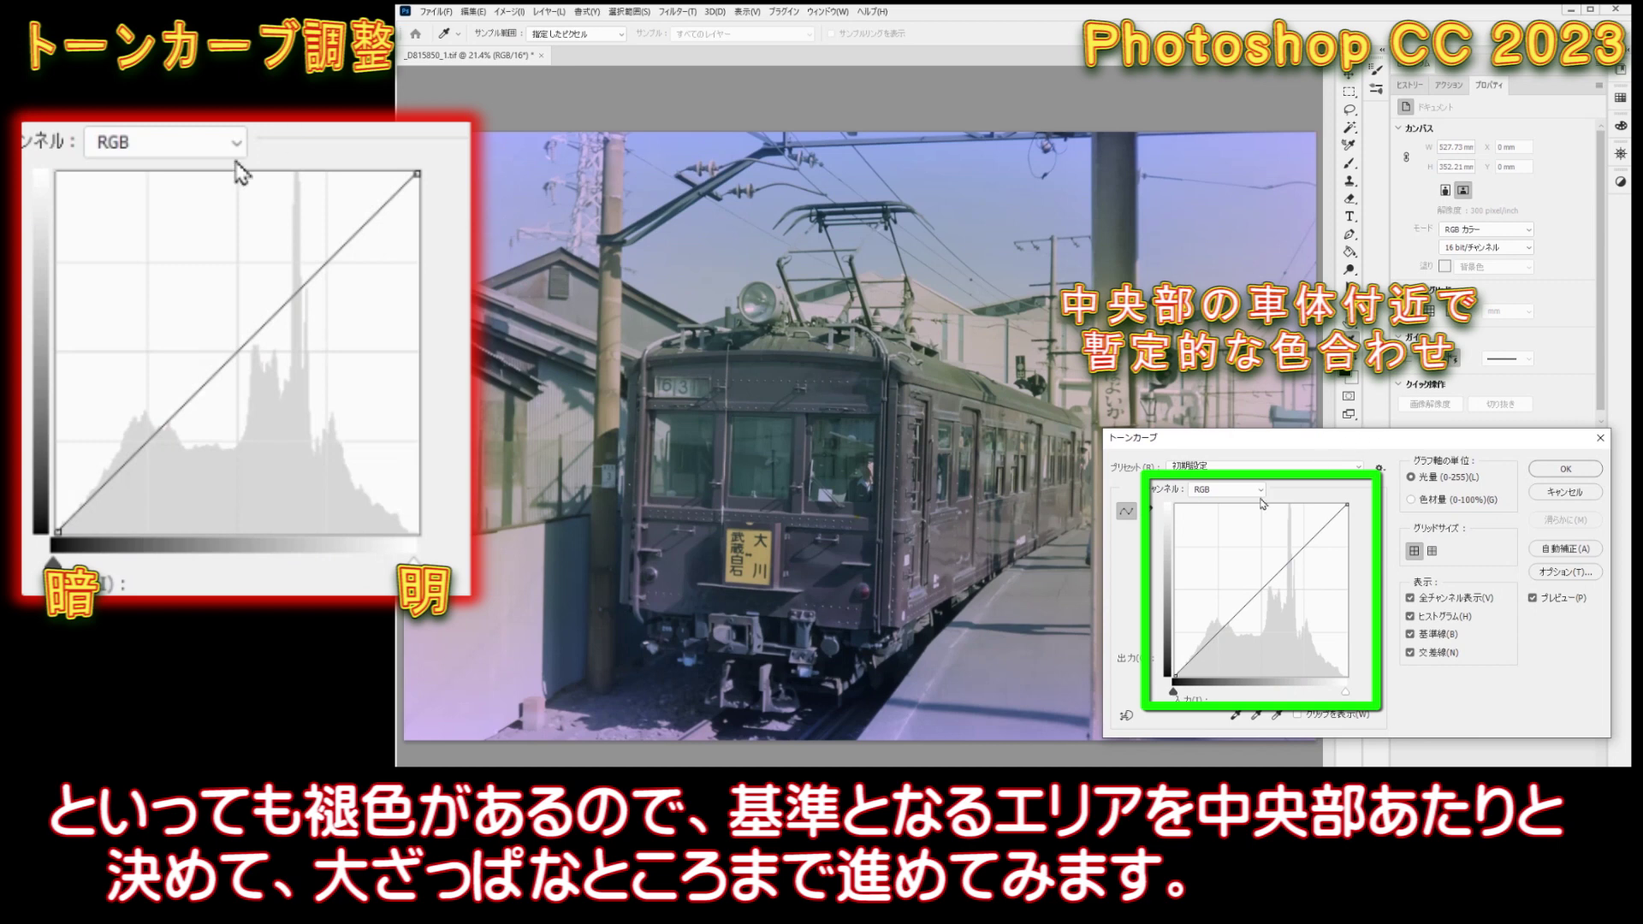
click(1232, 490)
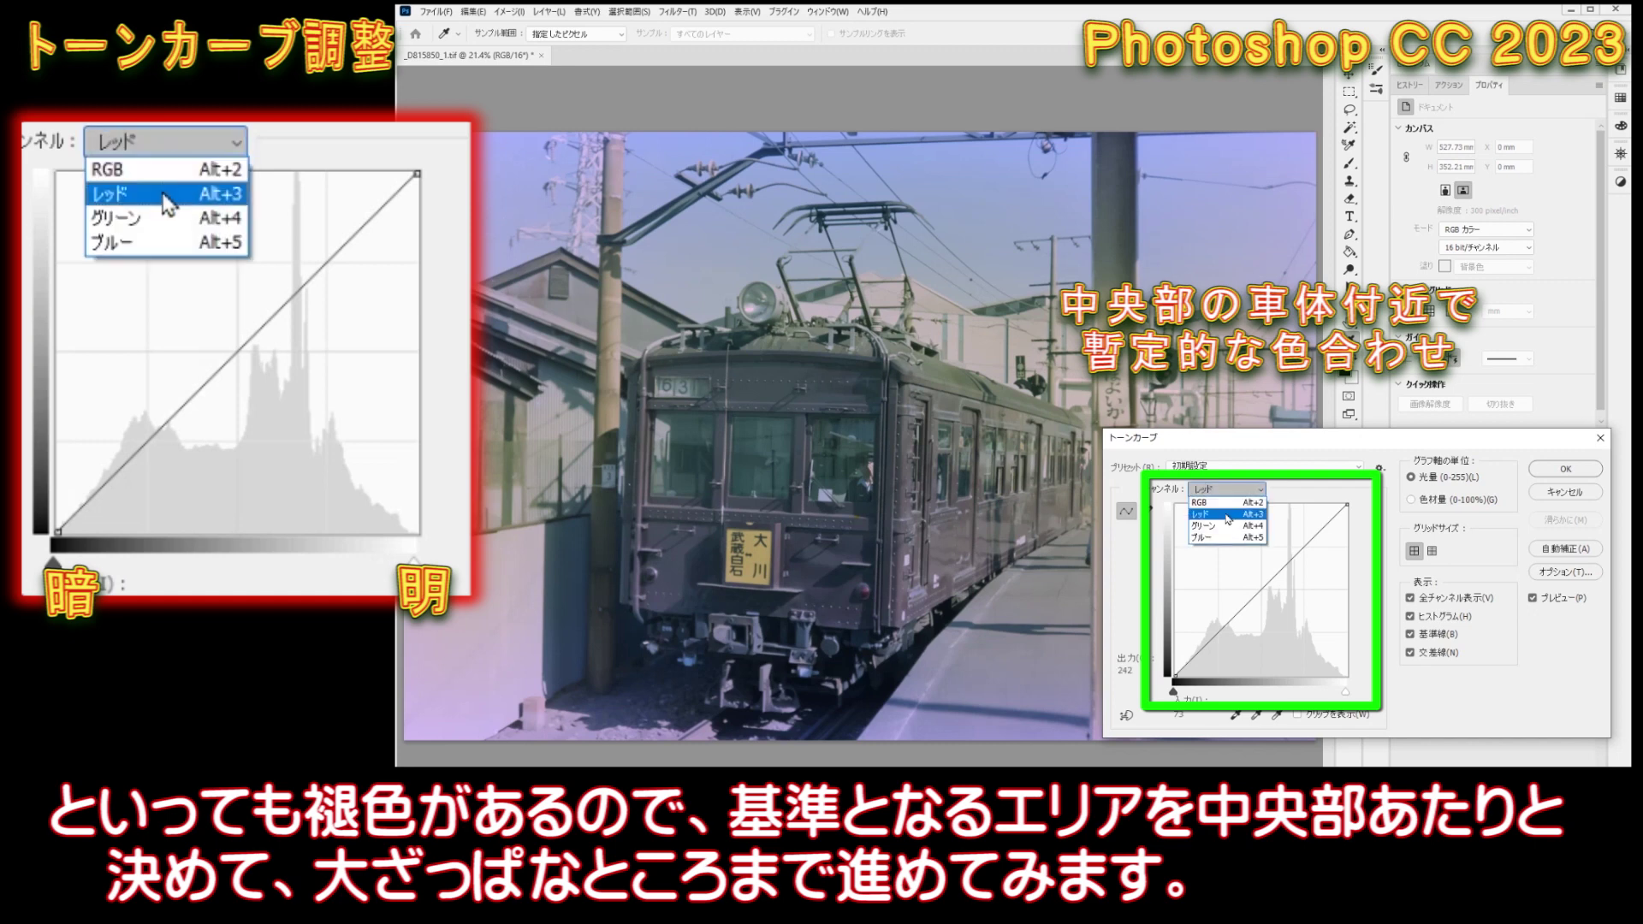
click(1229, 514)
click(1225, 490)
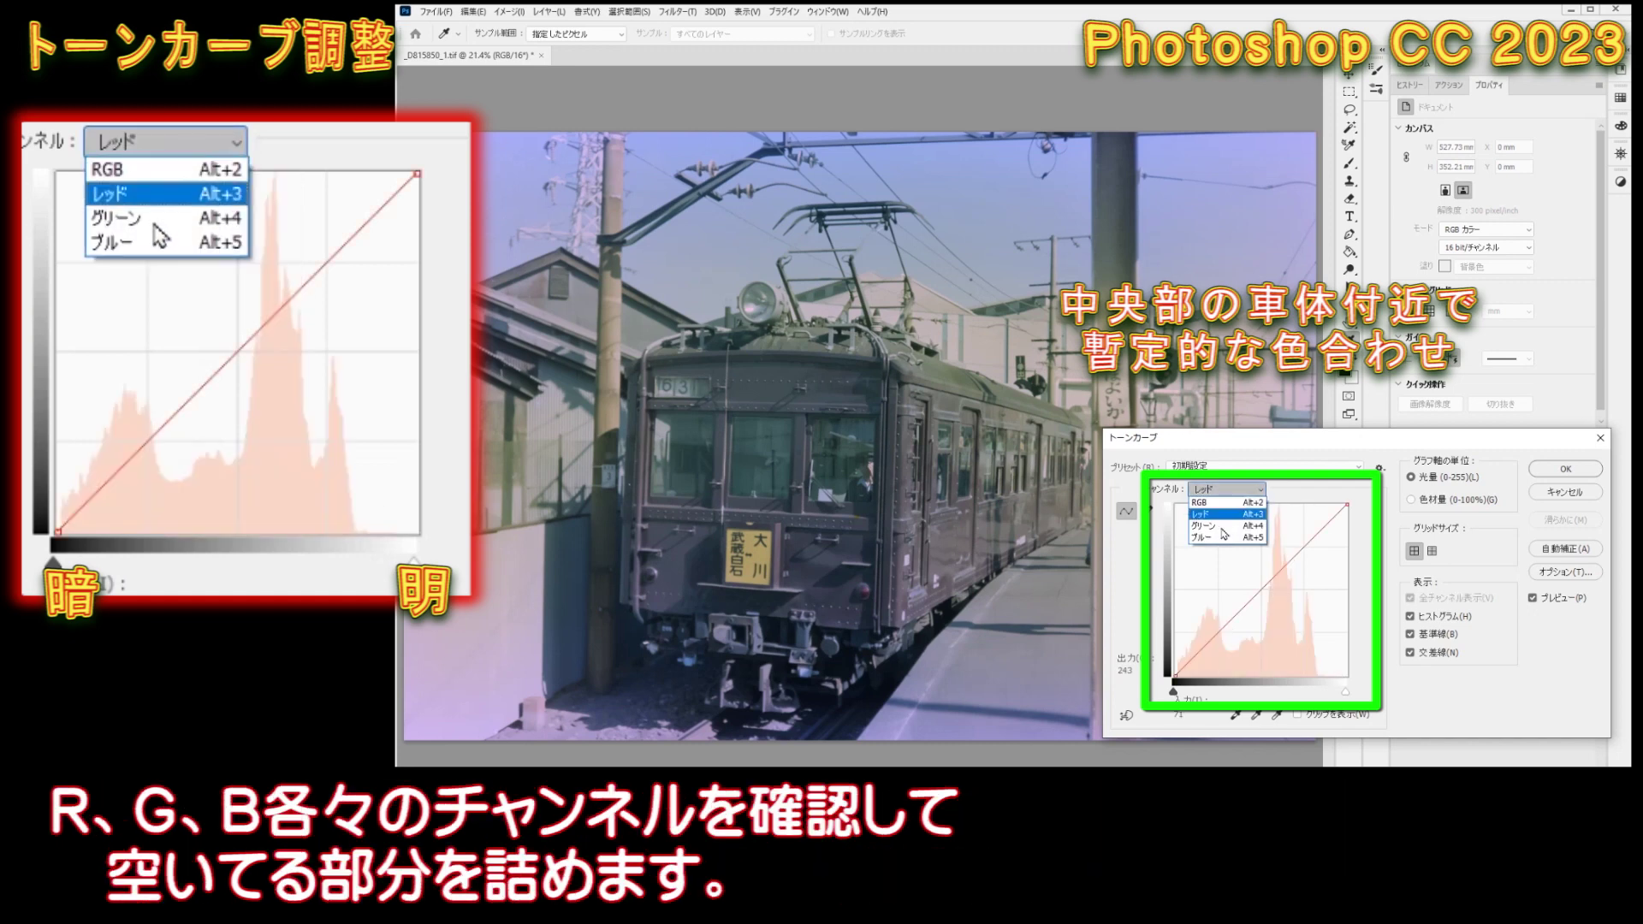
click(1223, 525)
click(1225, 491)
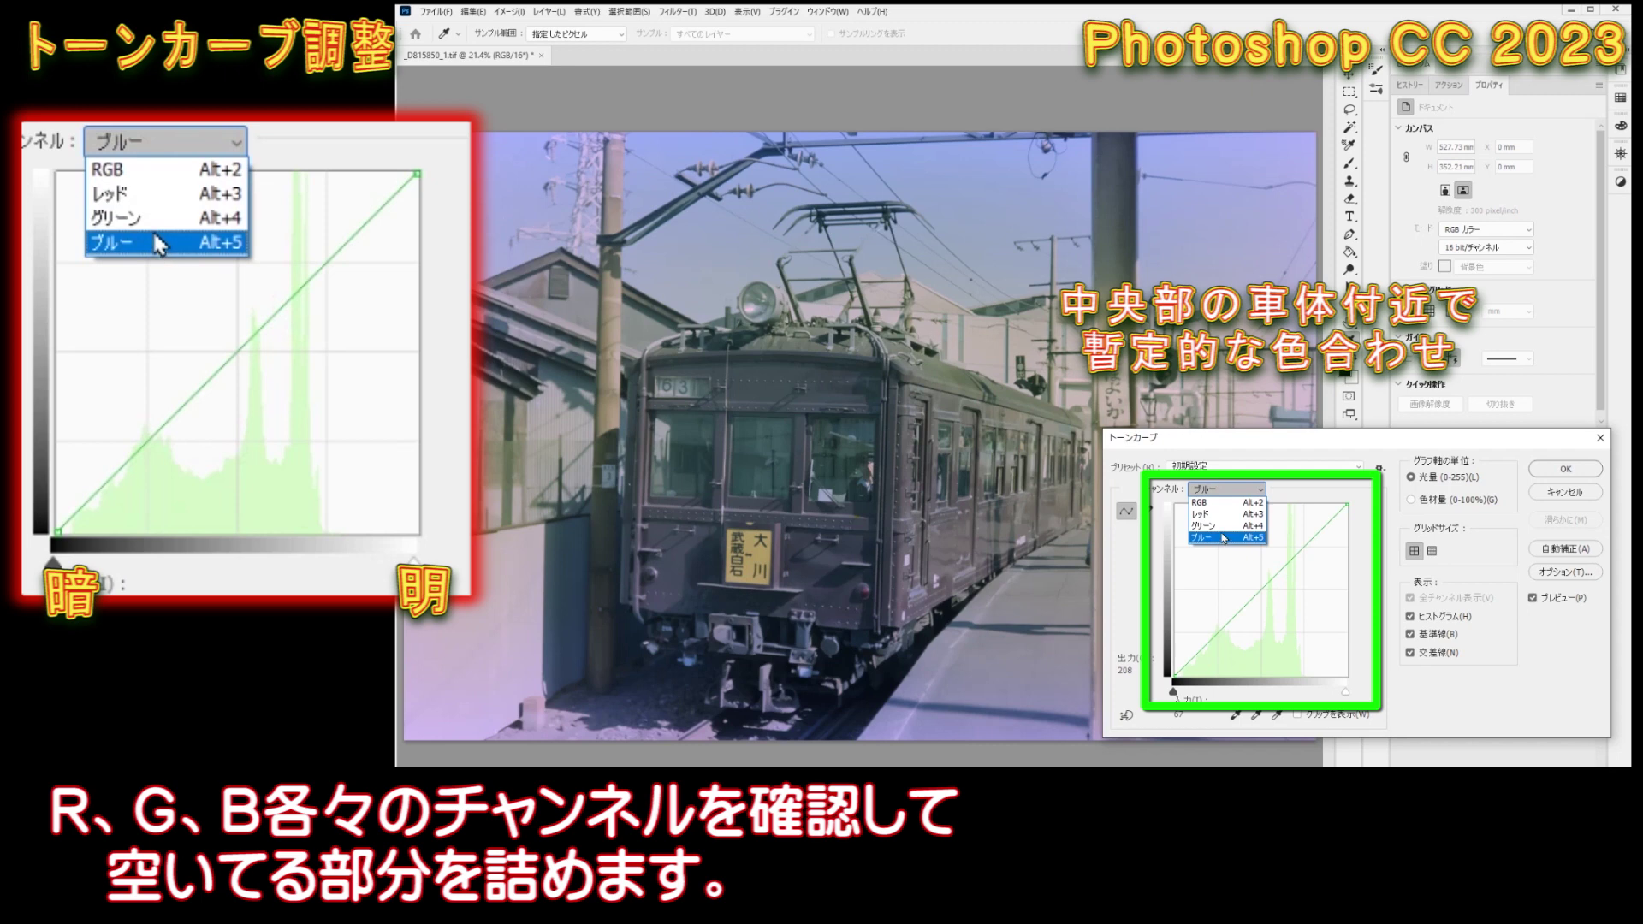
click(1224, 538)
click(1226, 490)
click(1226, 514)
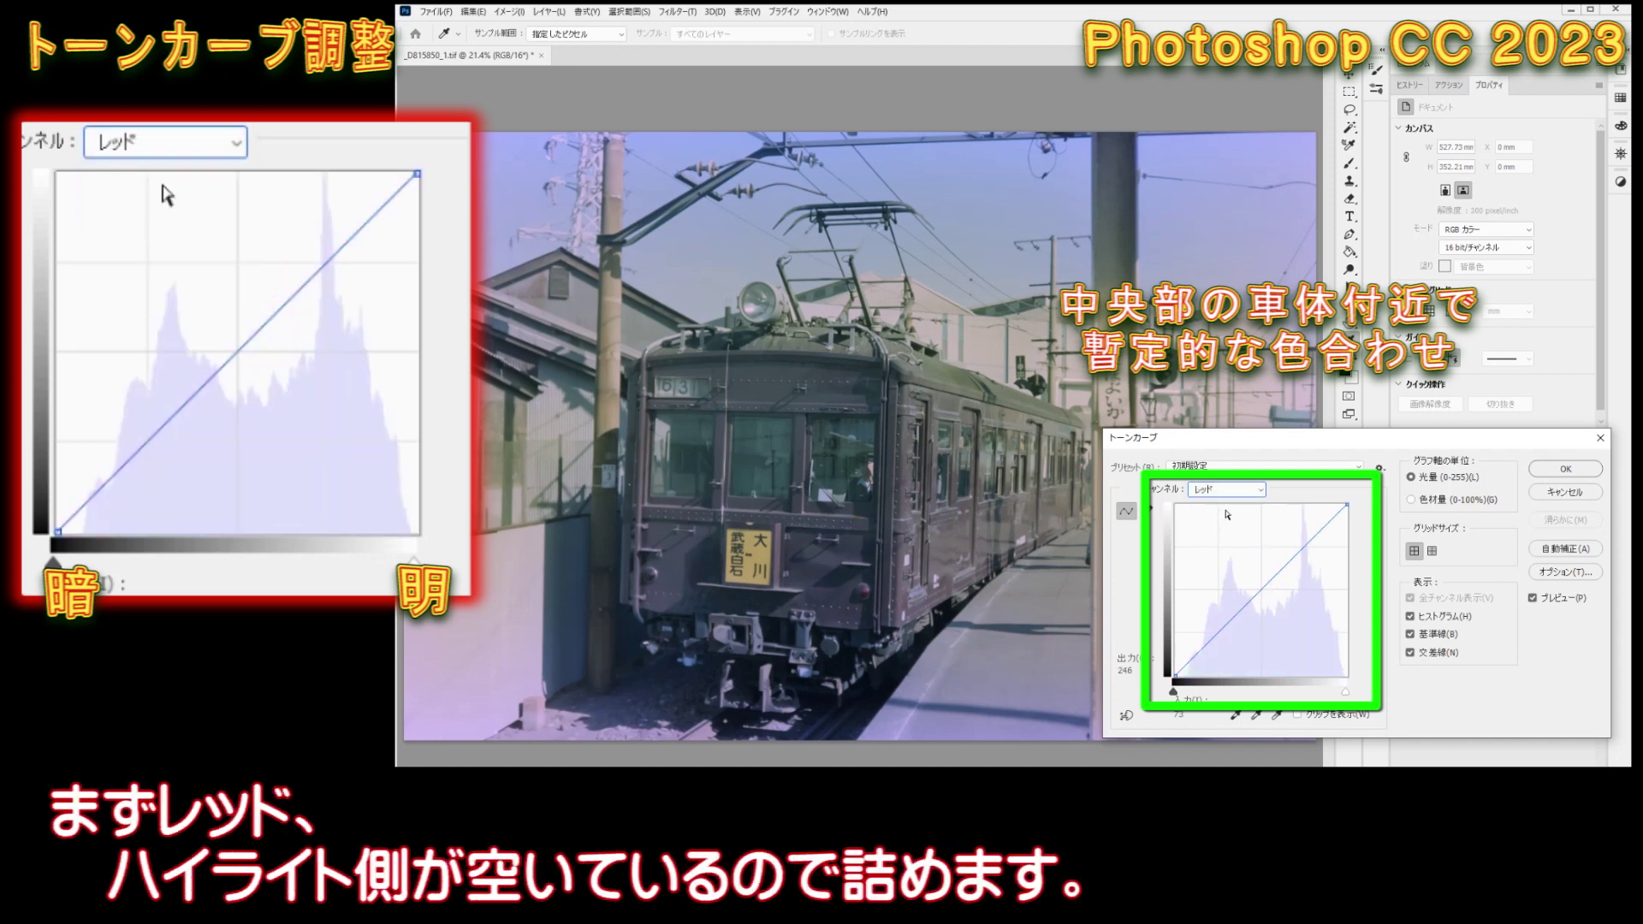
Pull in the red and green white points and the blue black point.
drag(1346, 695, 1319, 697)
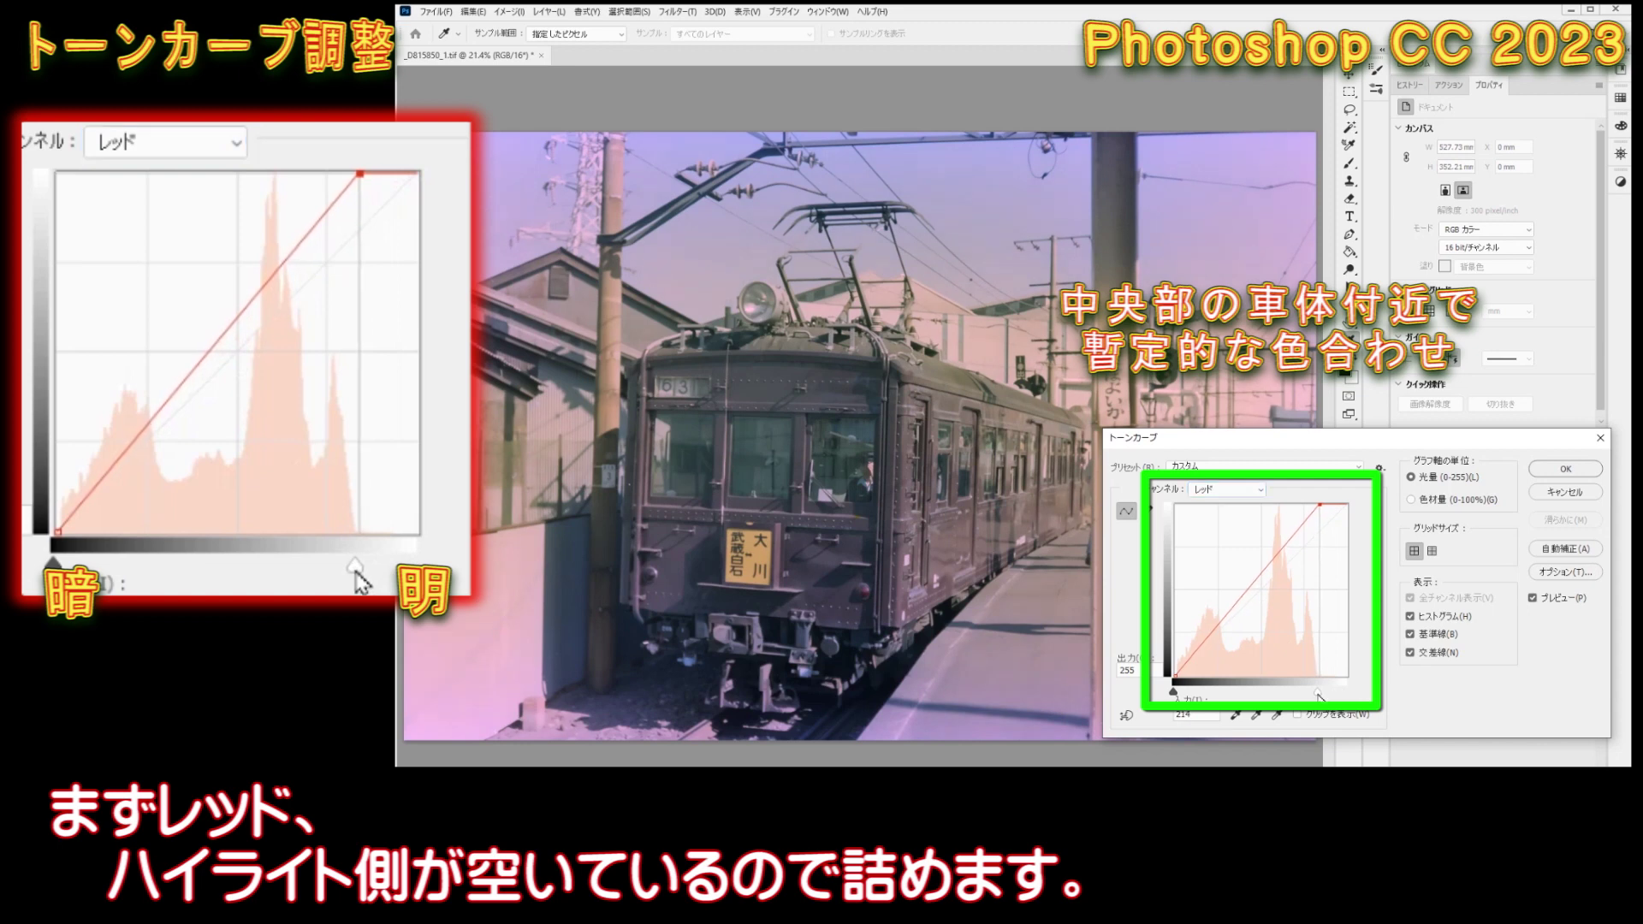
click(1225, 488)
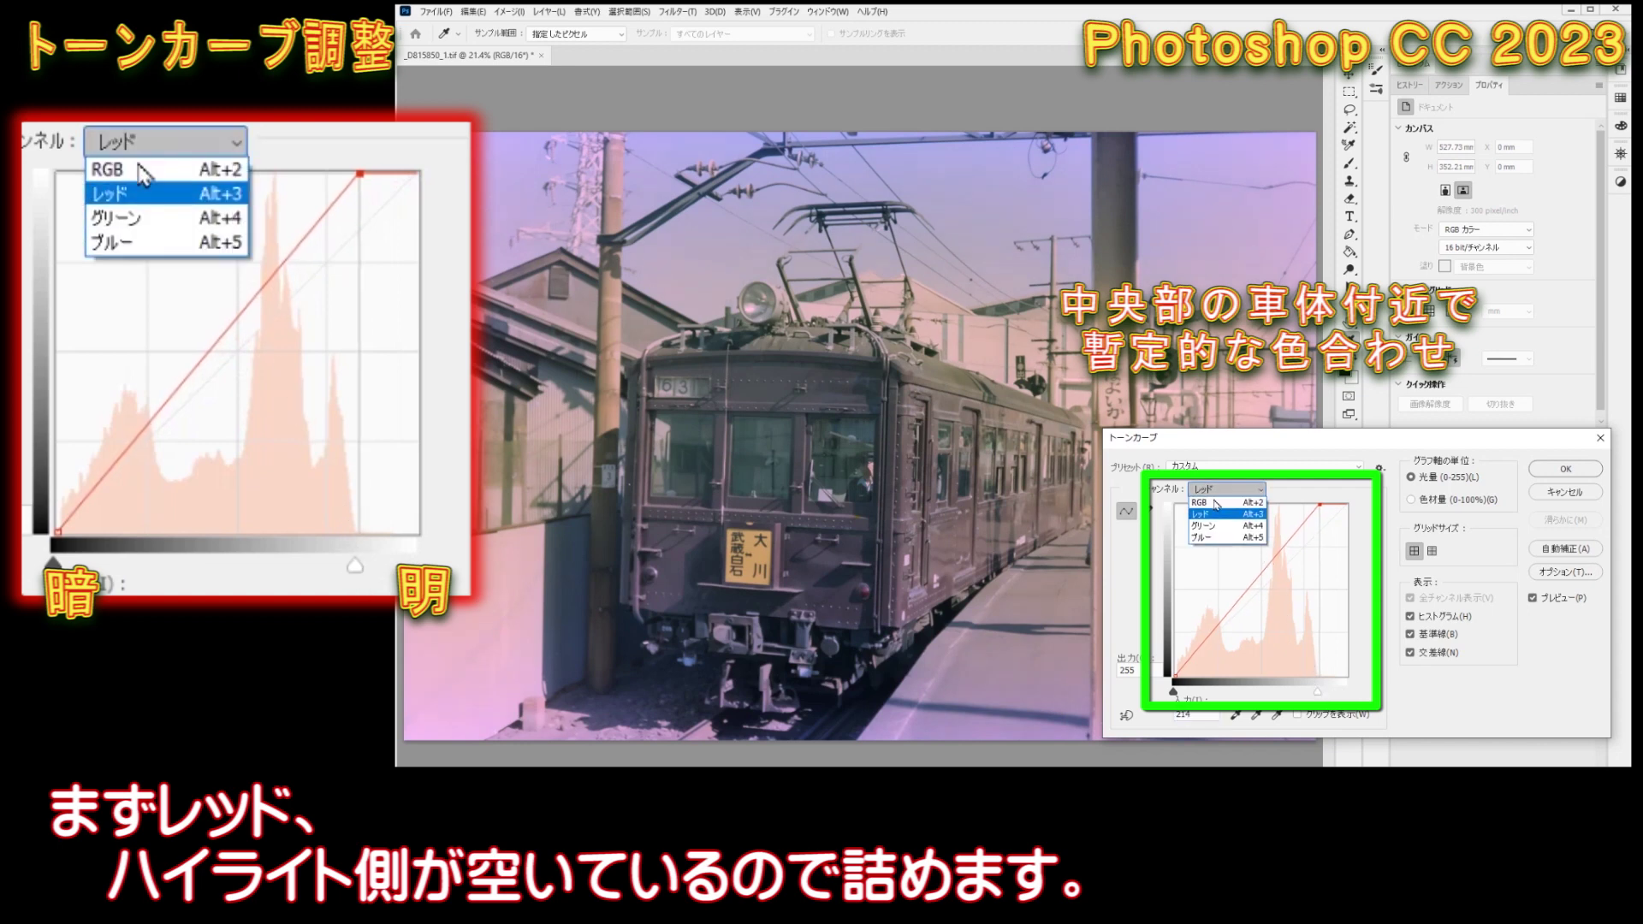
click(1213, 531)
drag(1346, 695, 1303, 697)
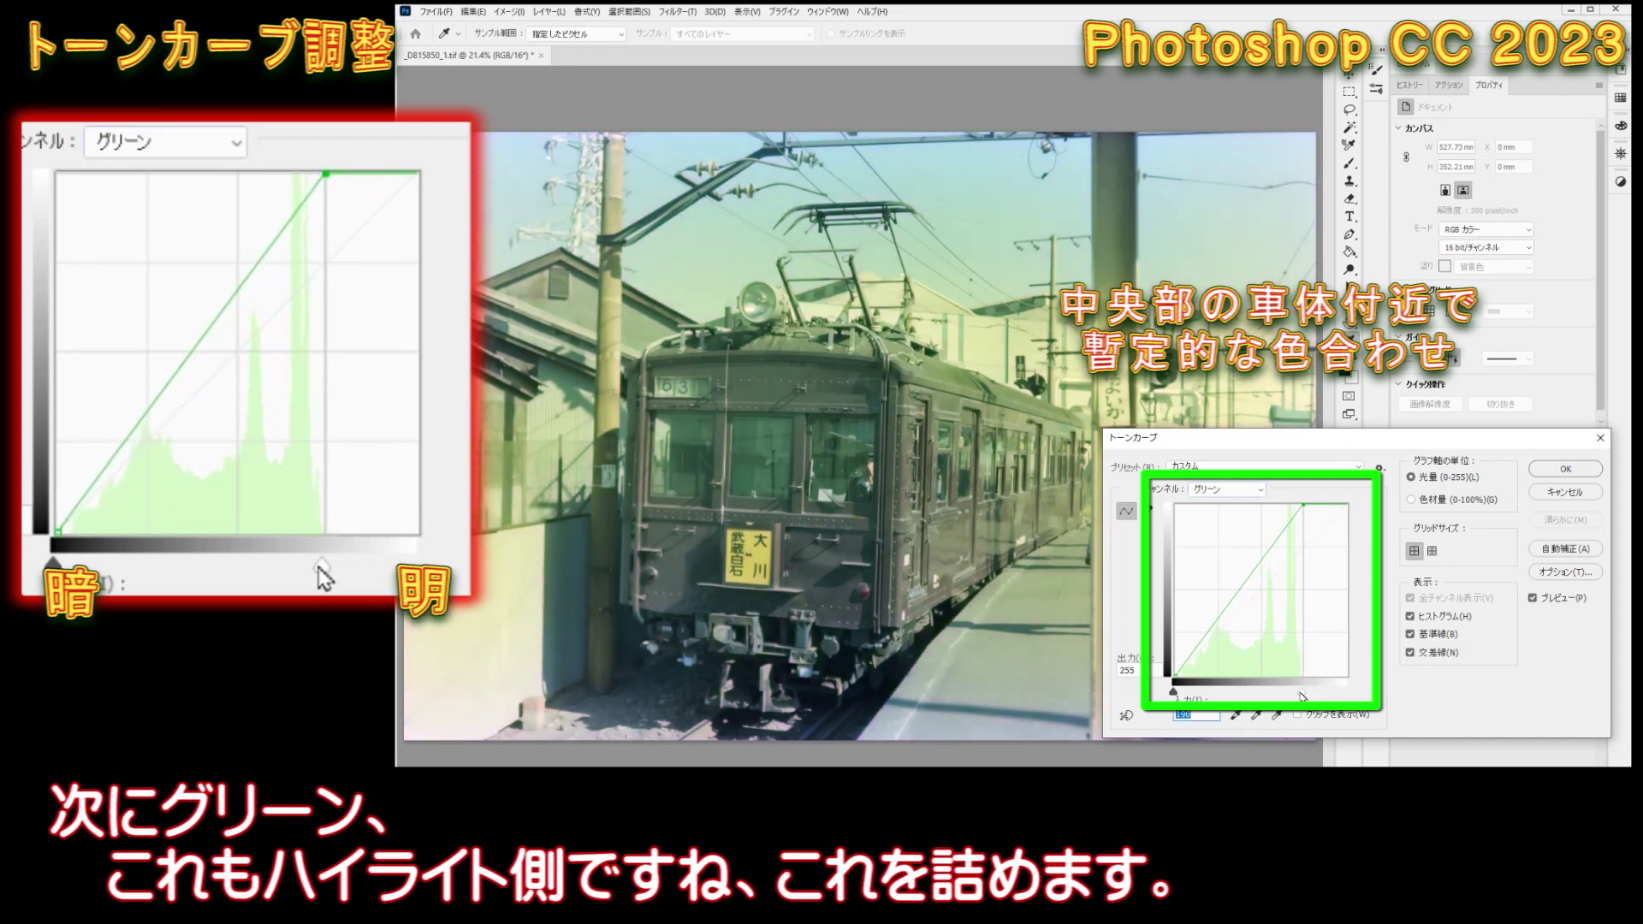
click(1221, 489)
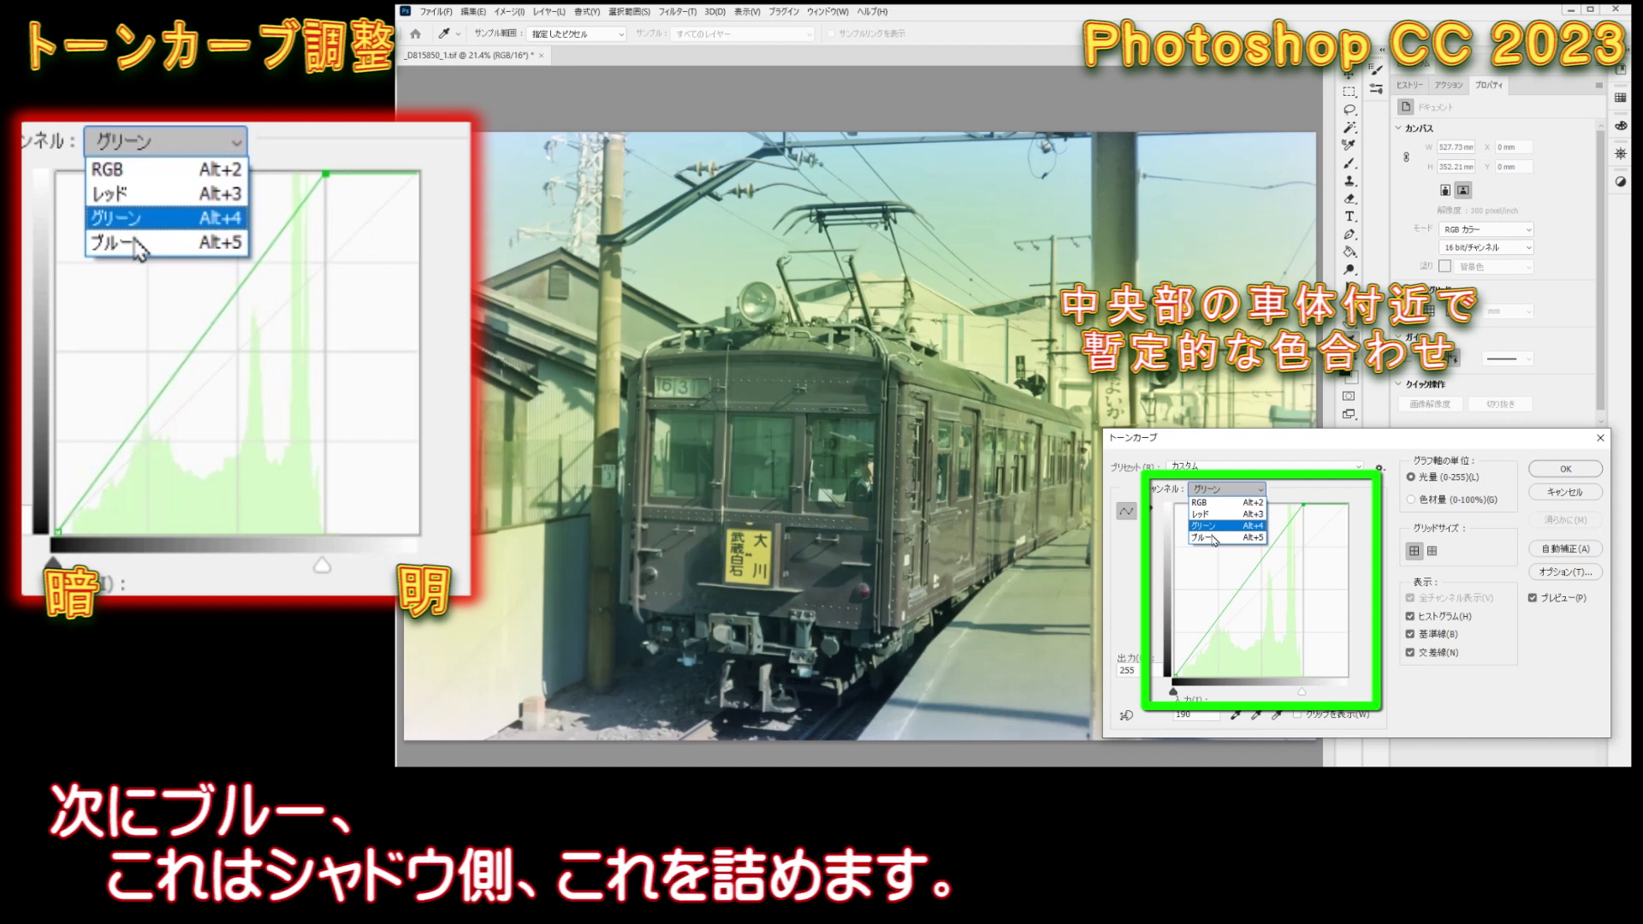
click(1213, 538)
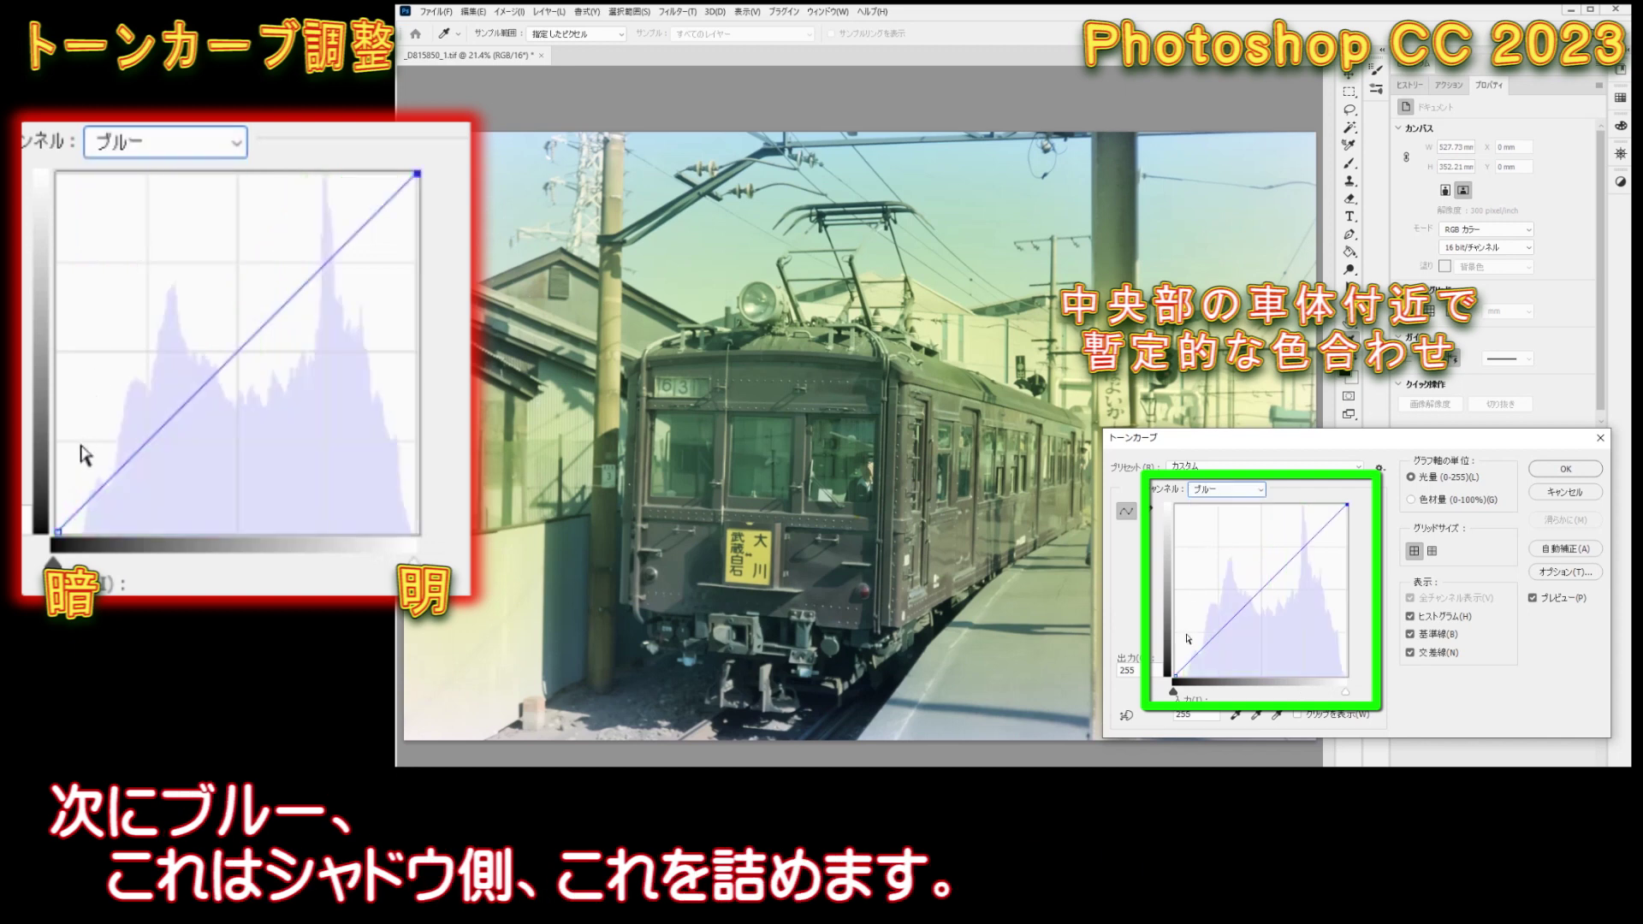
drag(1173, 695, 1184, 695)
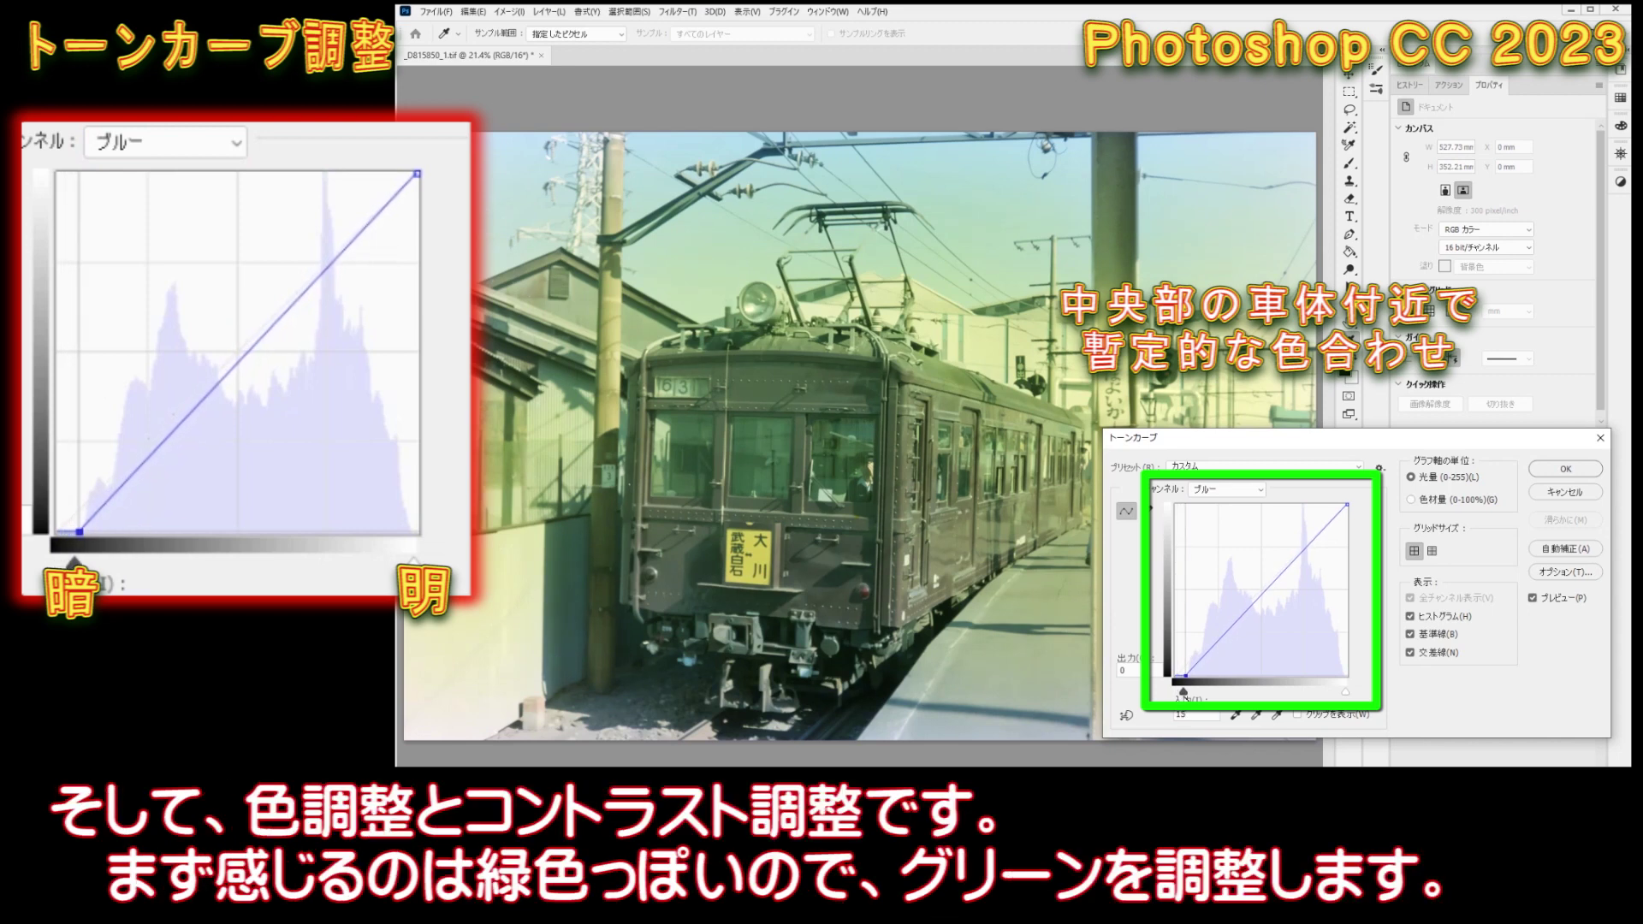
Bend the green curve down at the midtones to cut the green cast.
click(1224, 491)
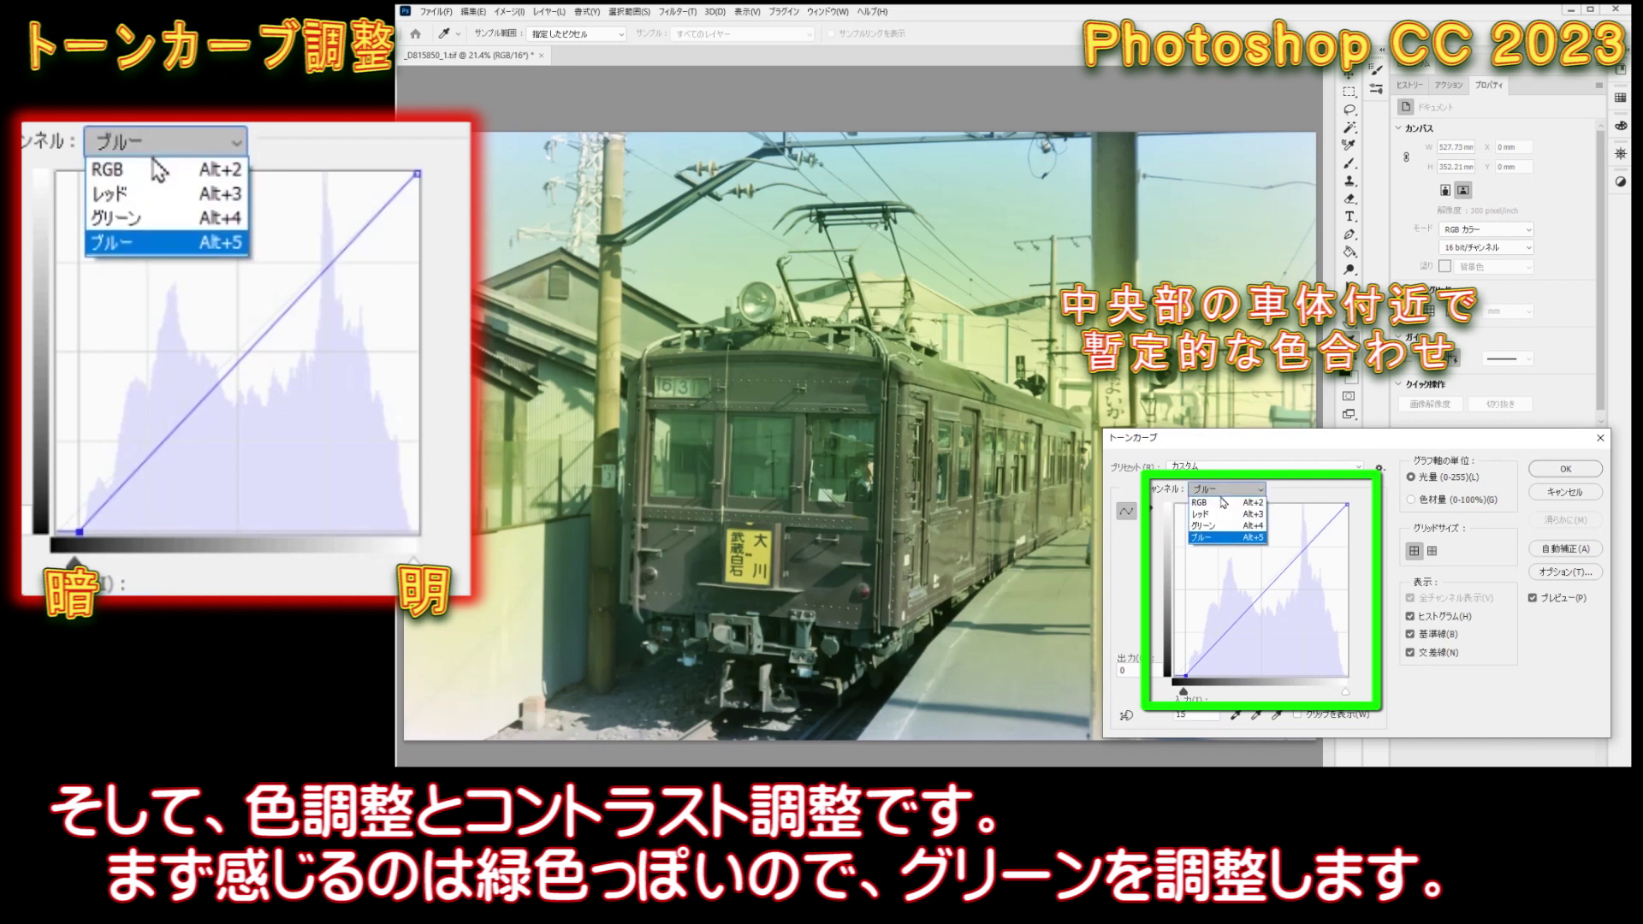
click(1228, 525)
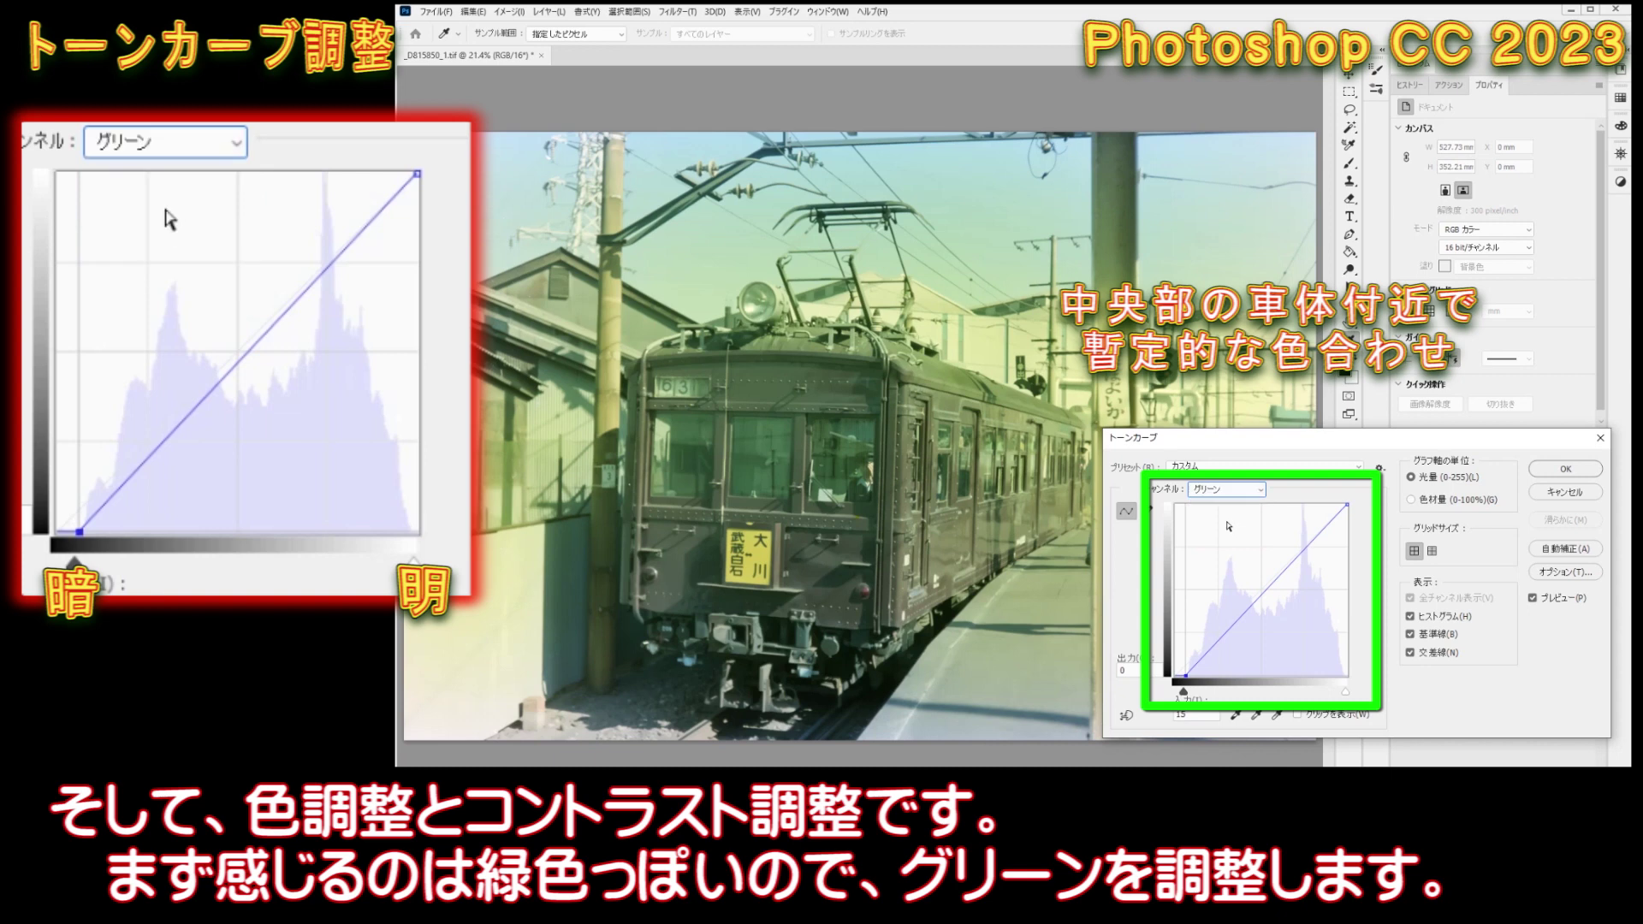
drag(1238, 588, 1262, 589)
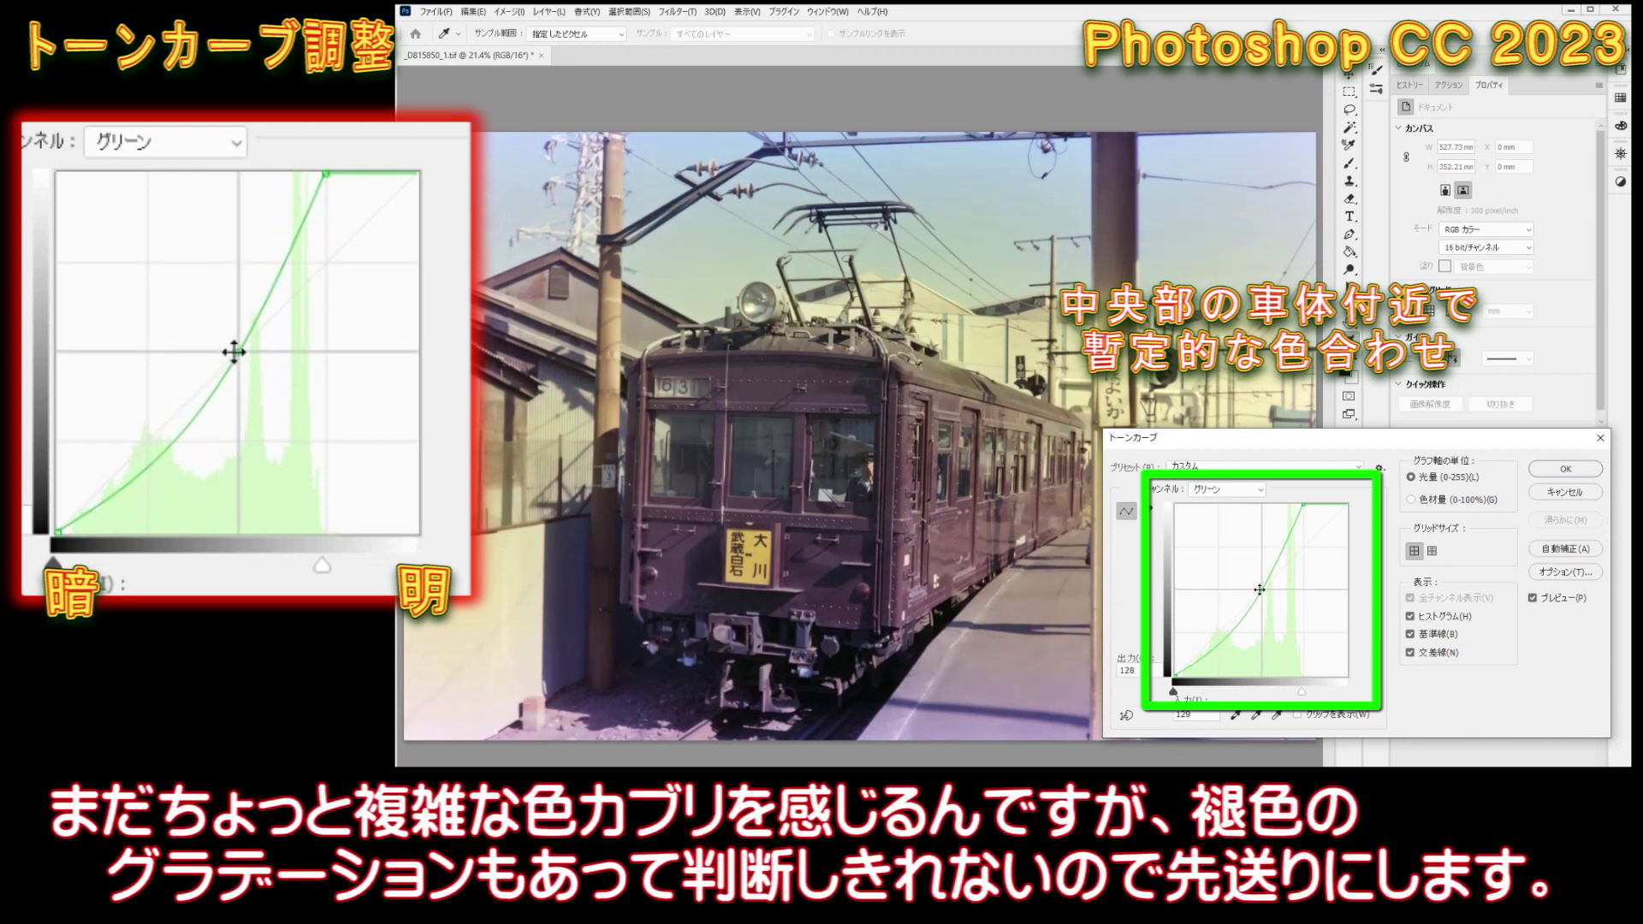
Give the RGB composite a gentle S-curve for more contrast and apply the Curves.
click(1226, 490)
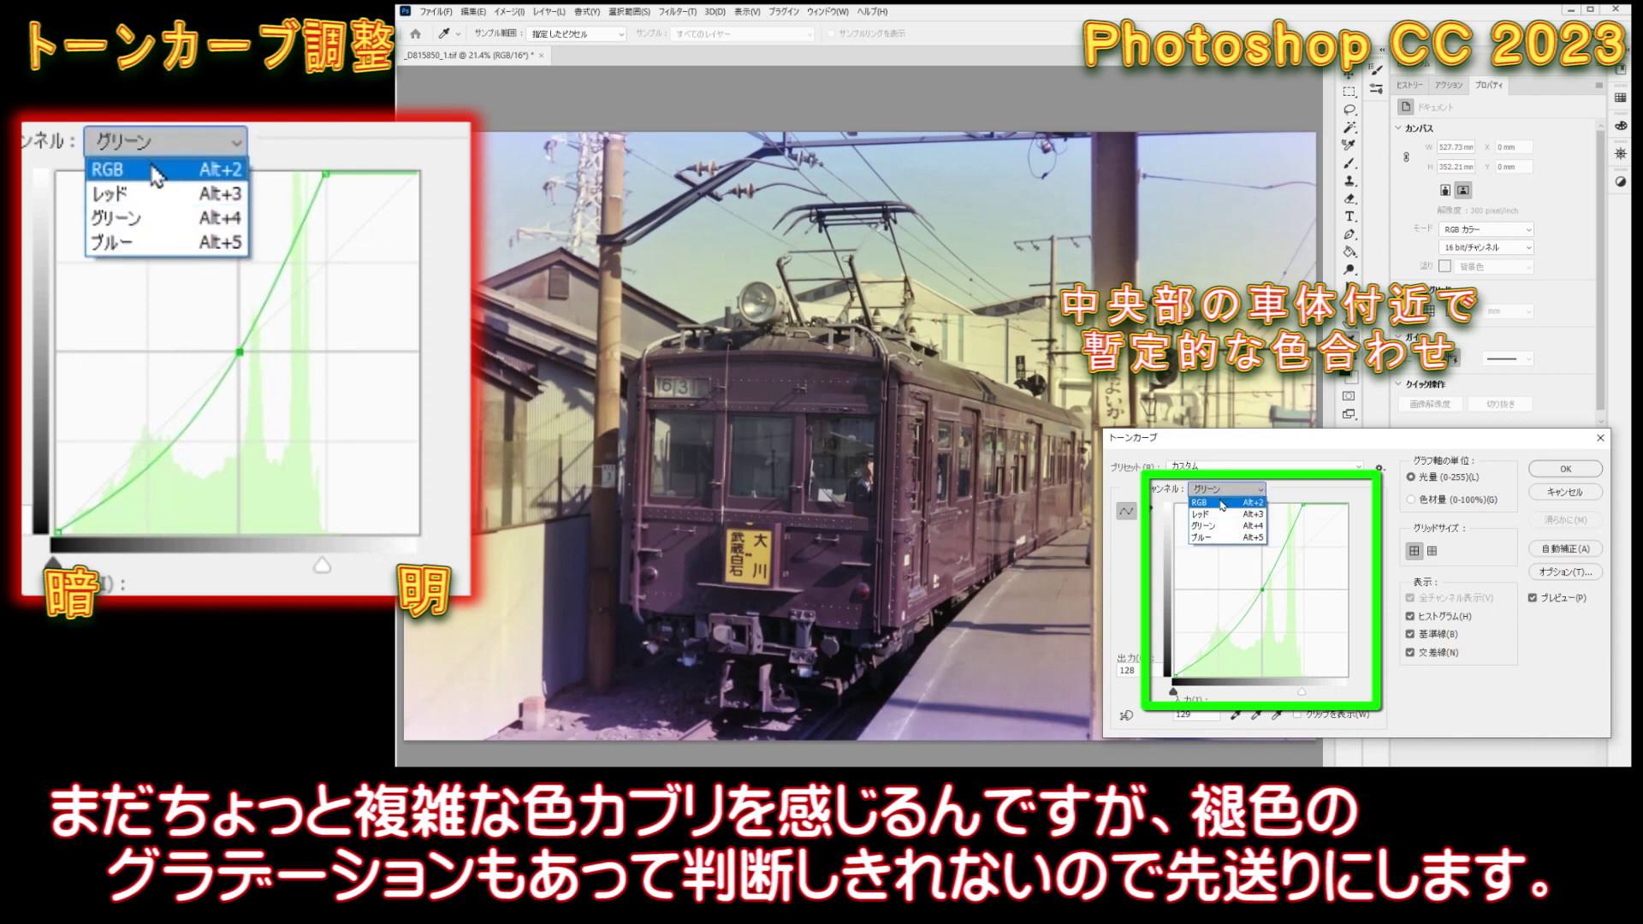
click(1222, 503)
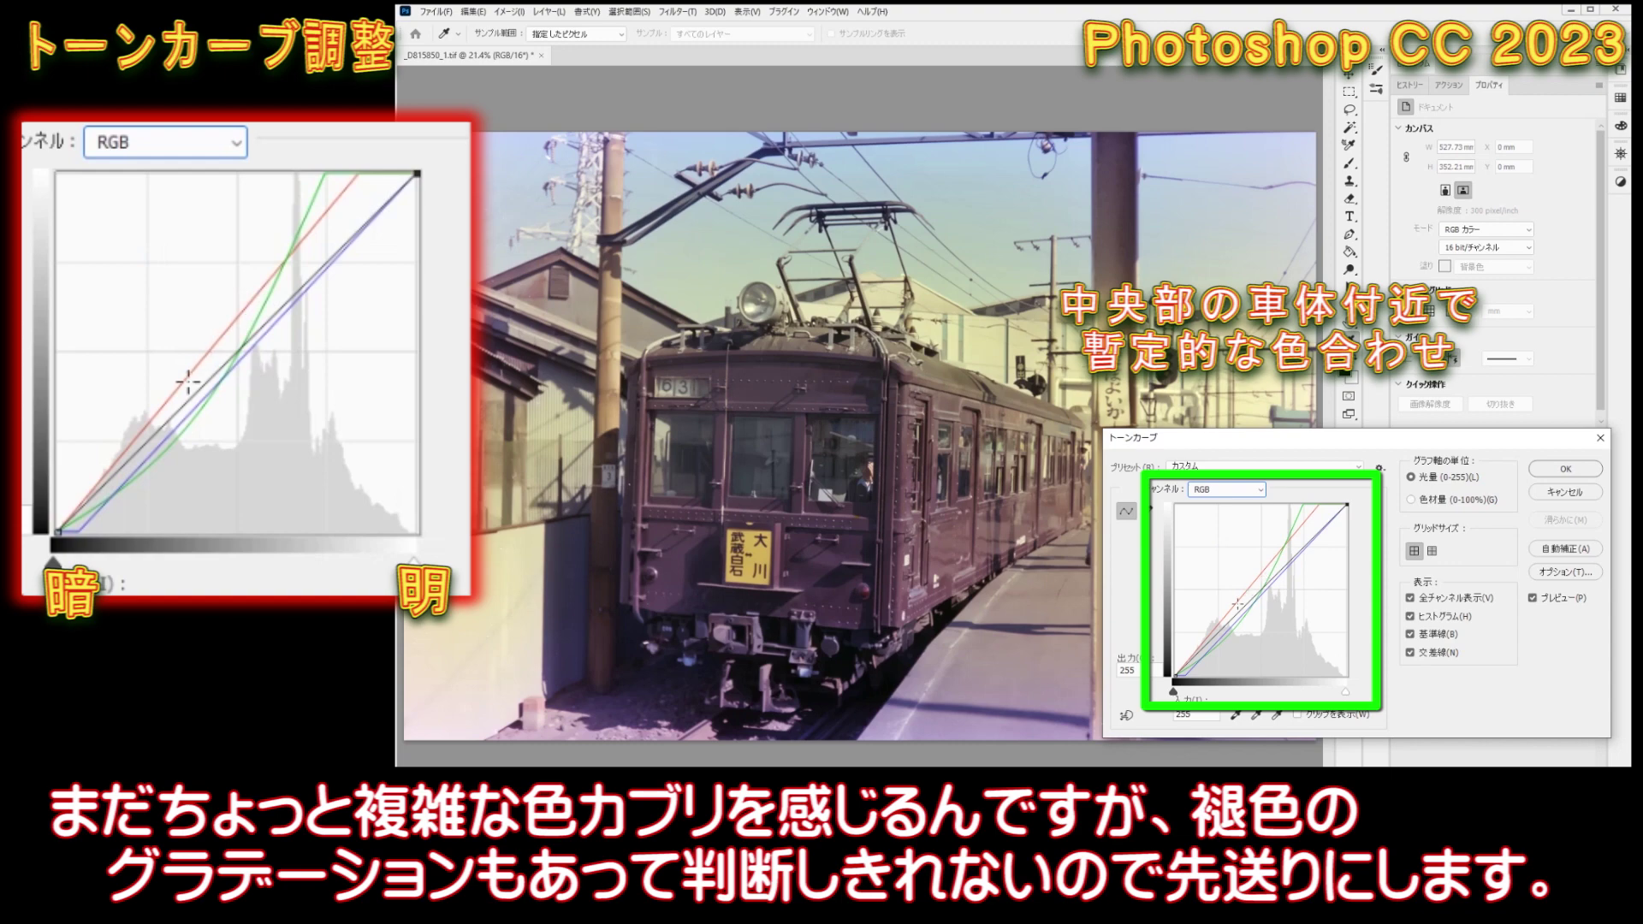
drag(1213, 637, 1216, 642)
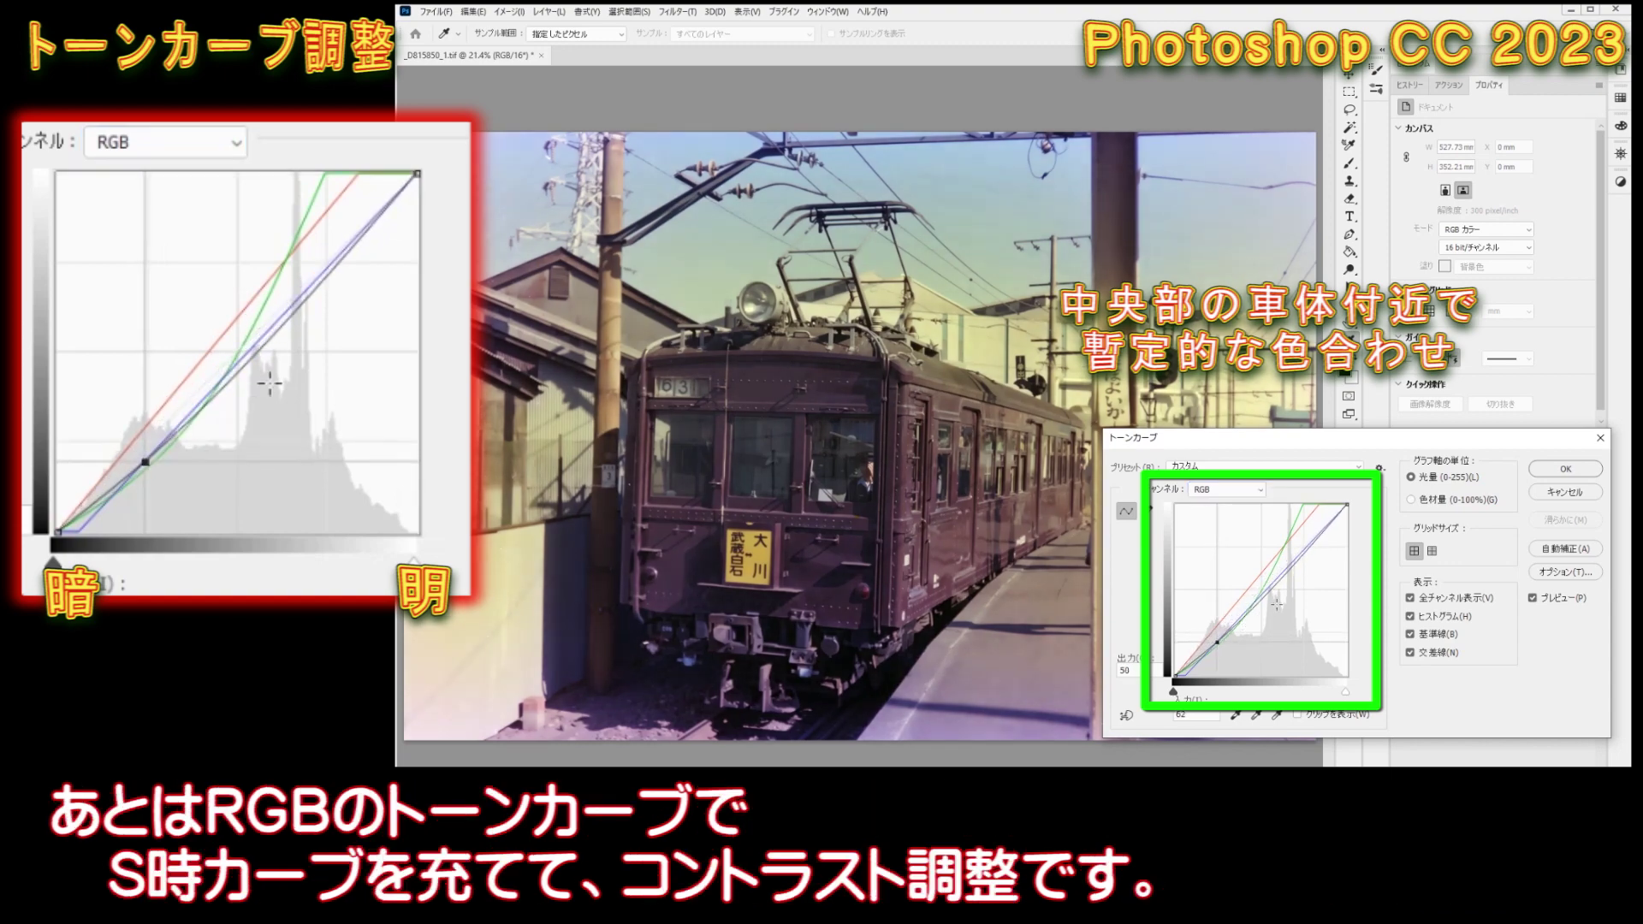
drag(1299, 565, 1297, 548)
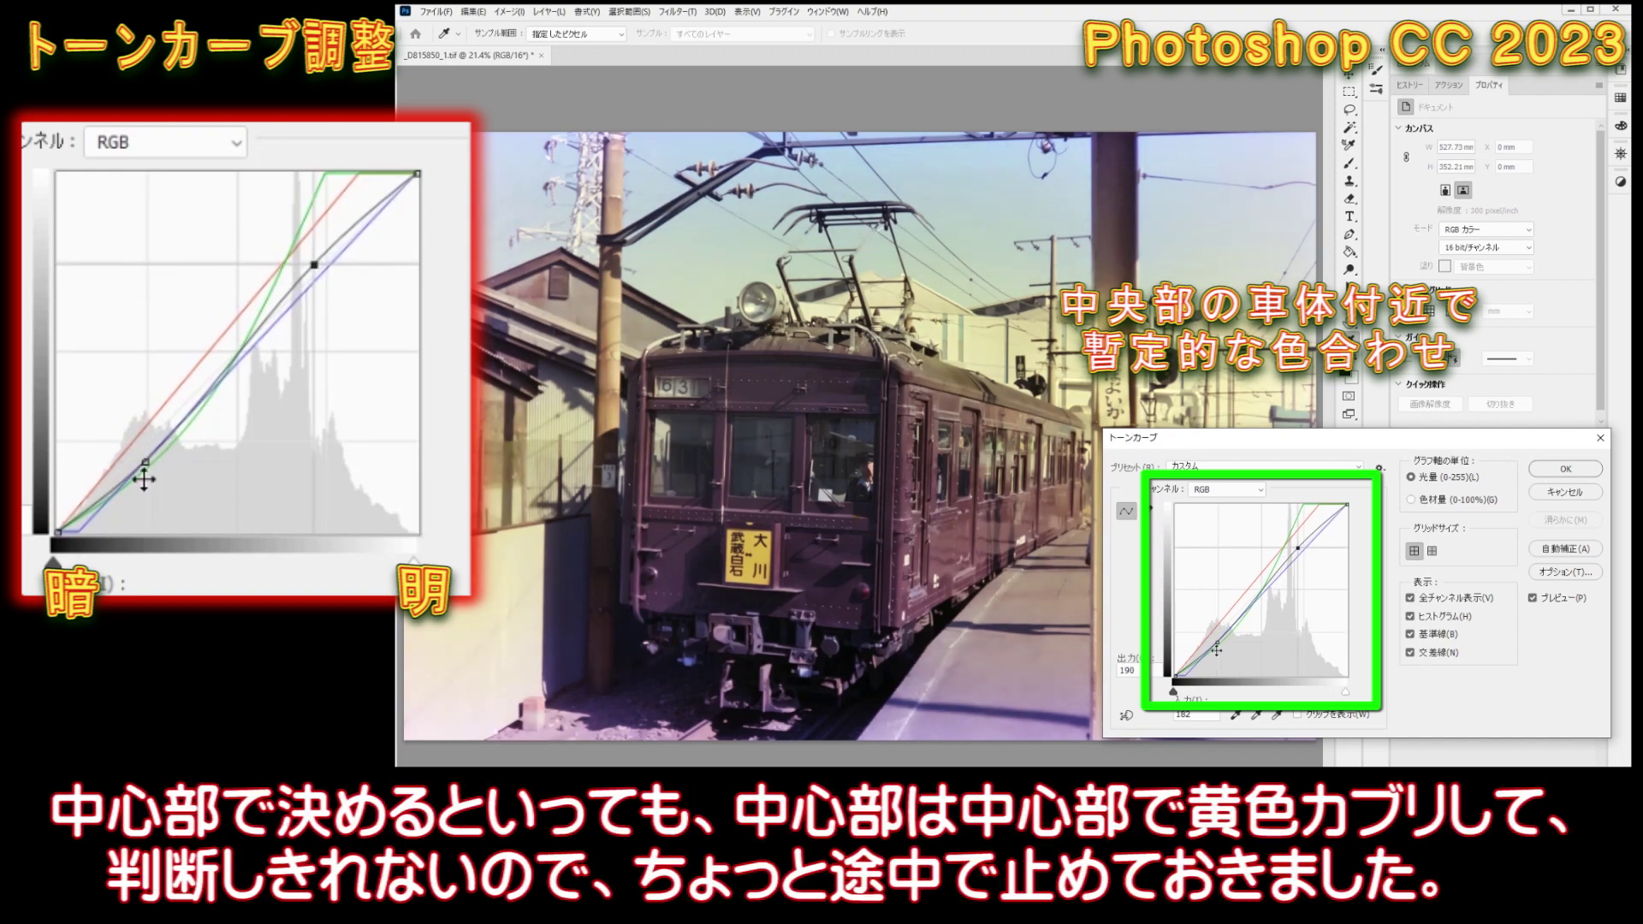
drag(1217, 644, 1219, 642)
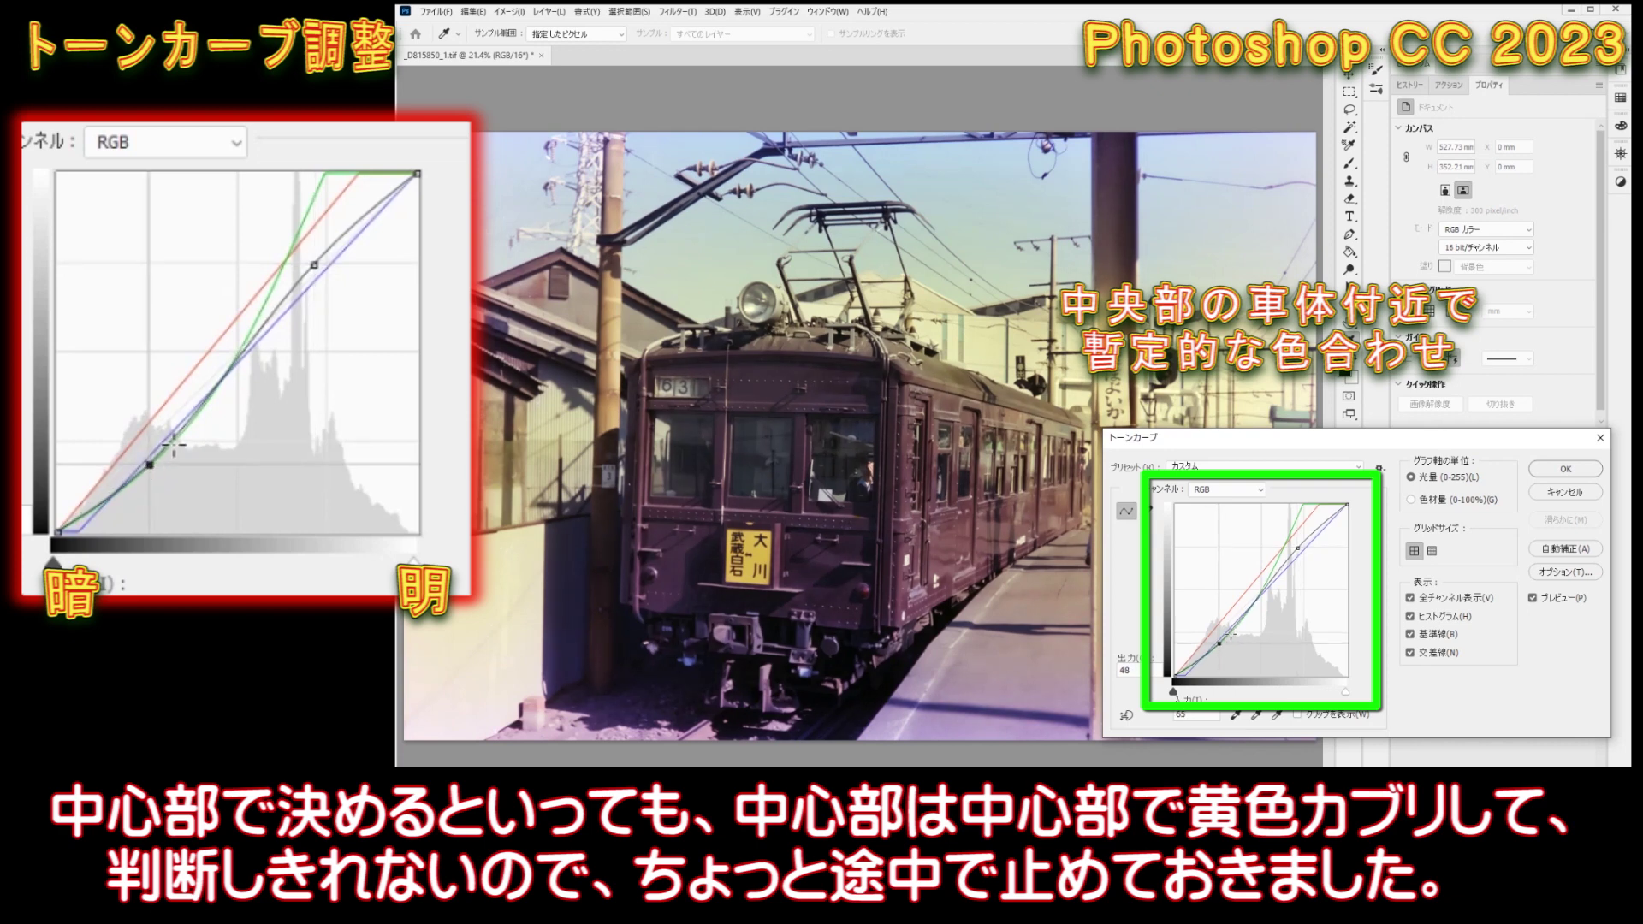
click(1563, 469)
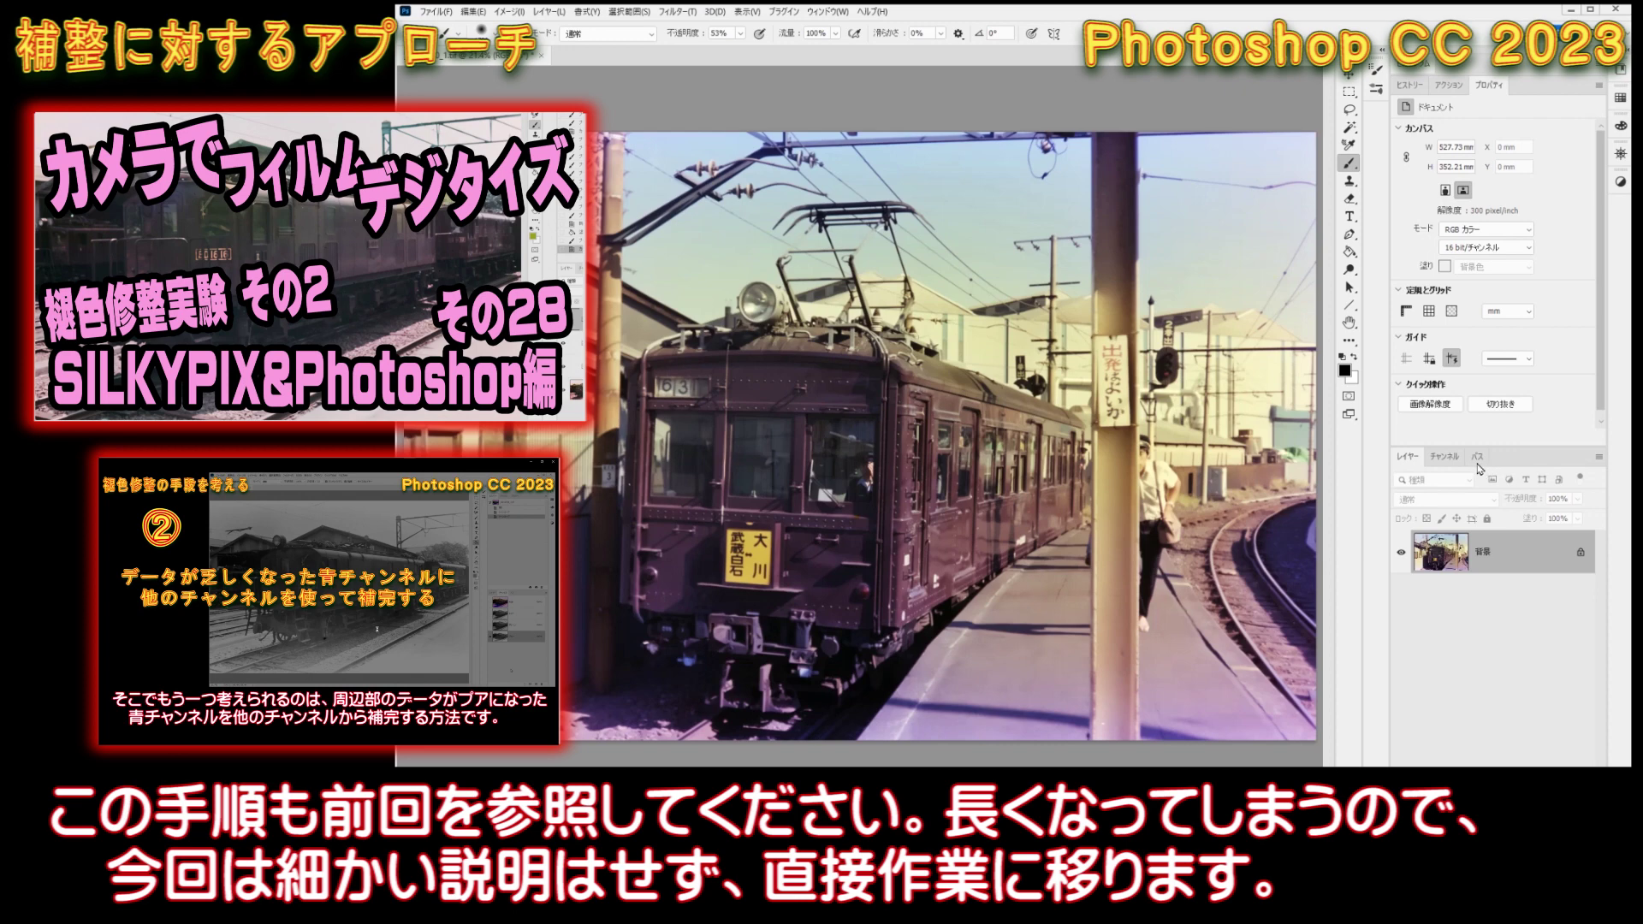
Show the Channels panel to see the red, green and blue channels.
click(1450, 466)
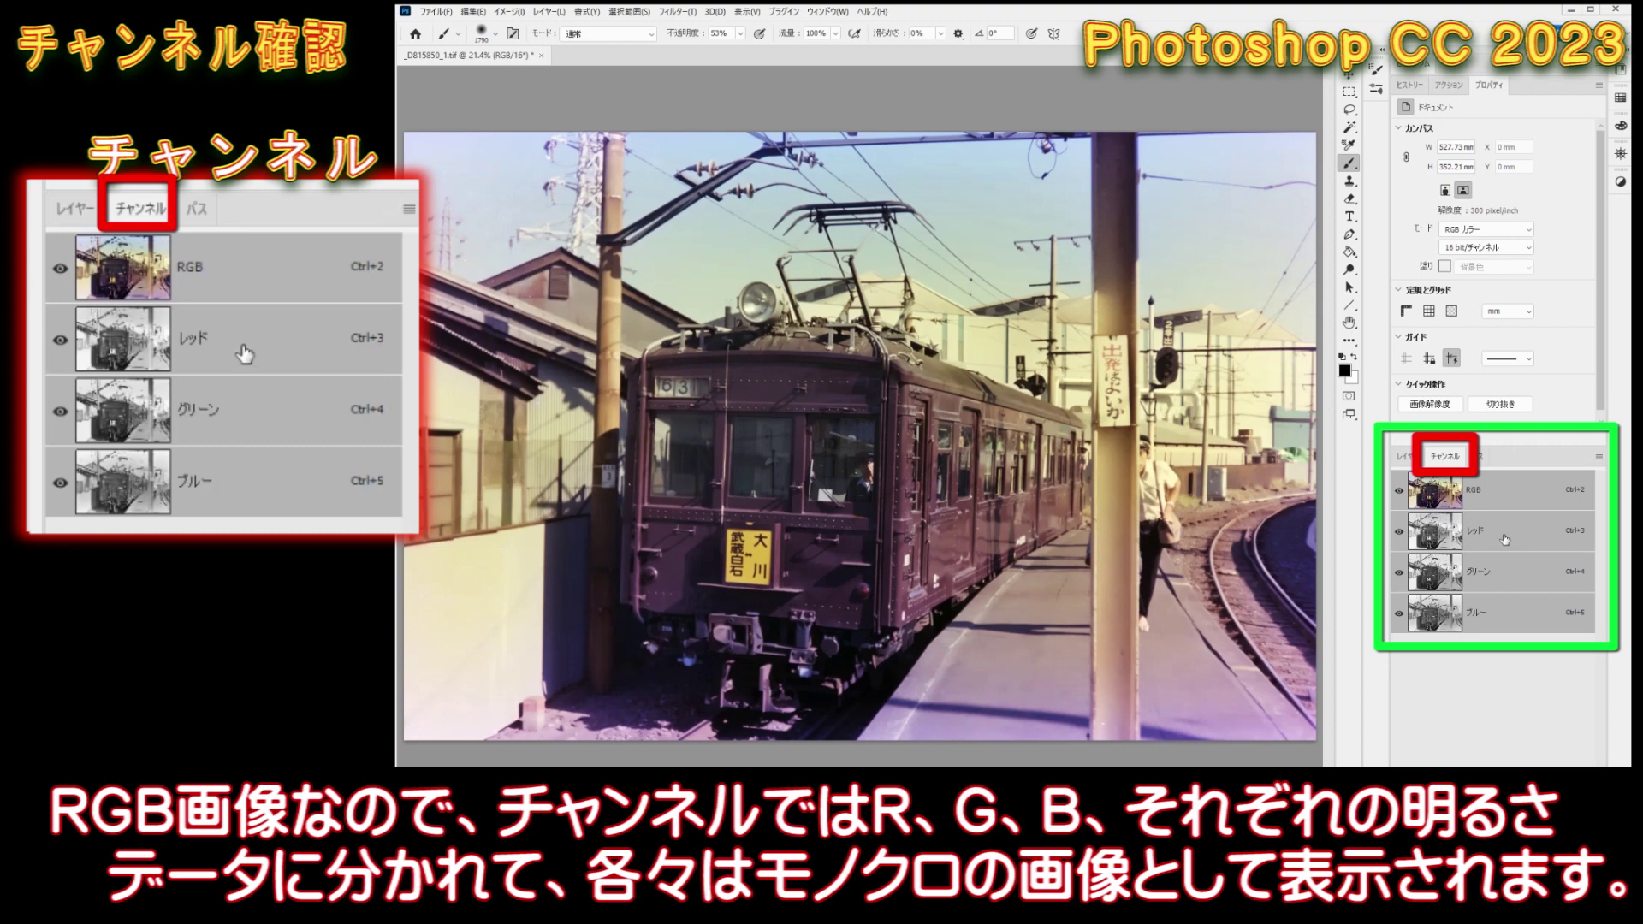
View the Red, Green and Blue channels individually, checking each for uneven brightness.
click(1505, 538)
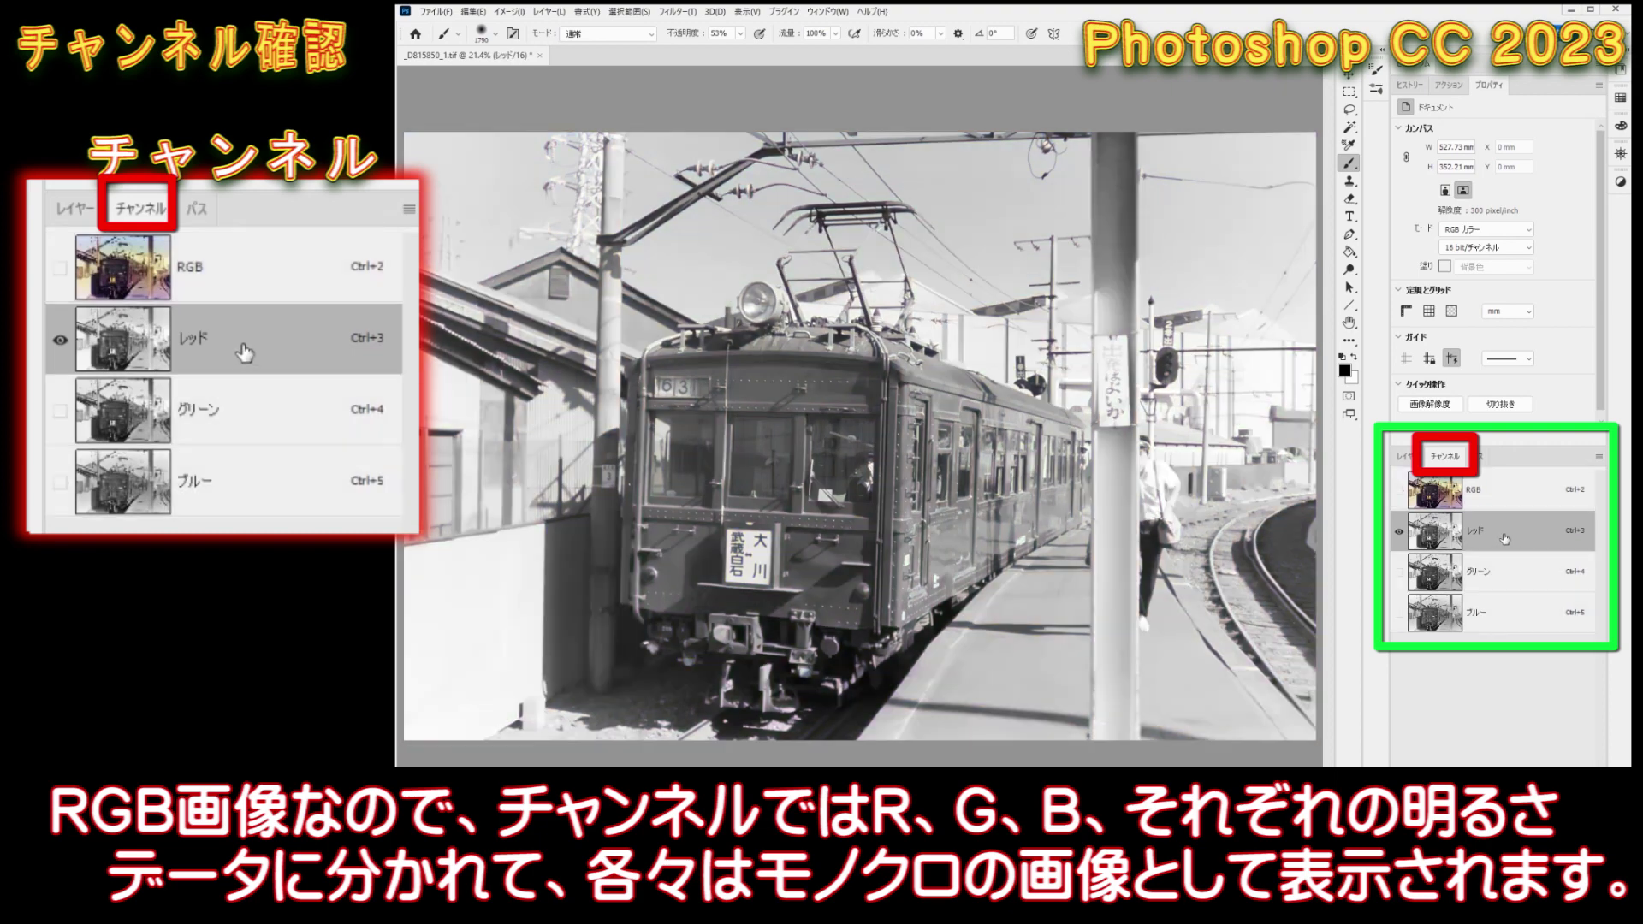
click(1509, 579)
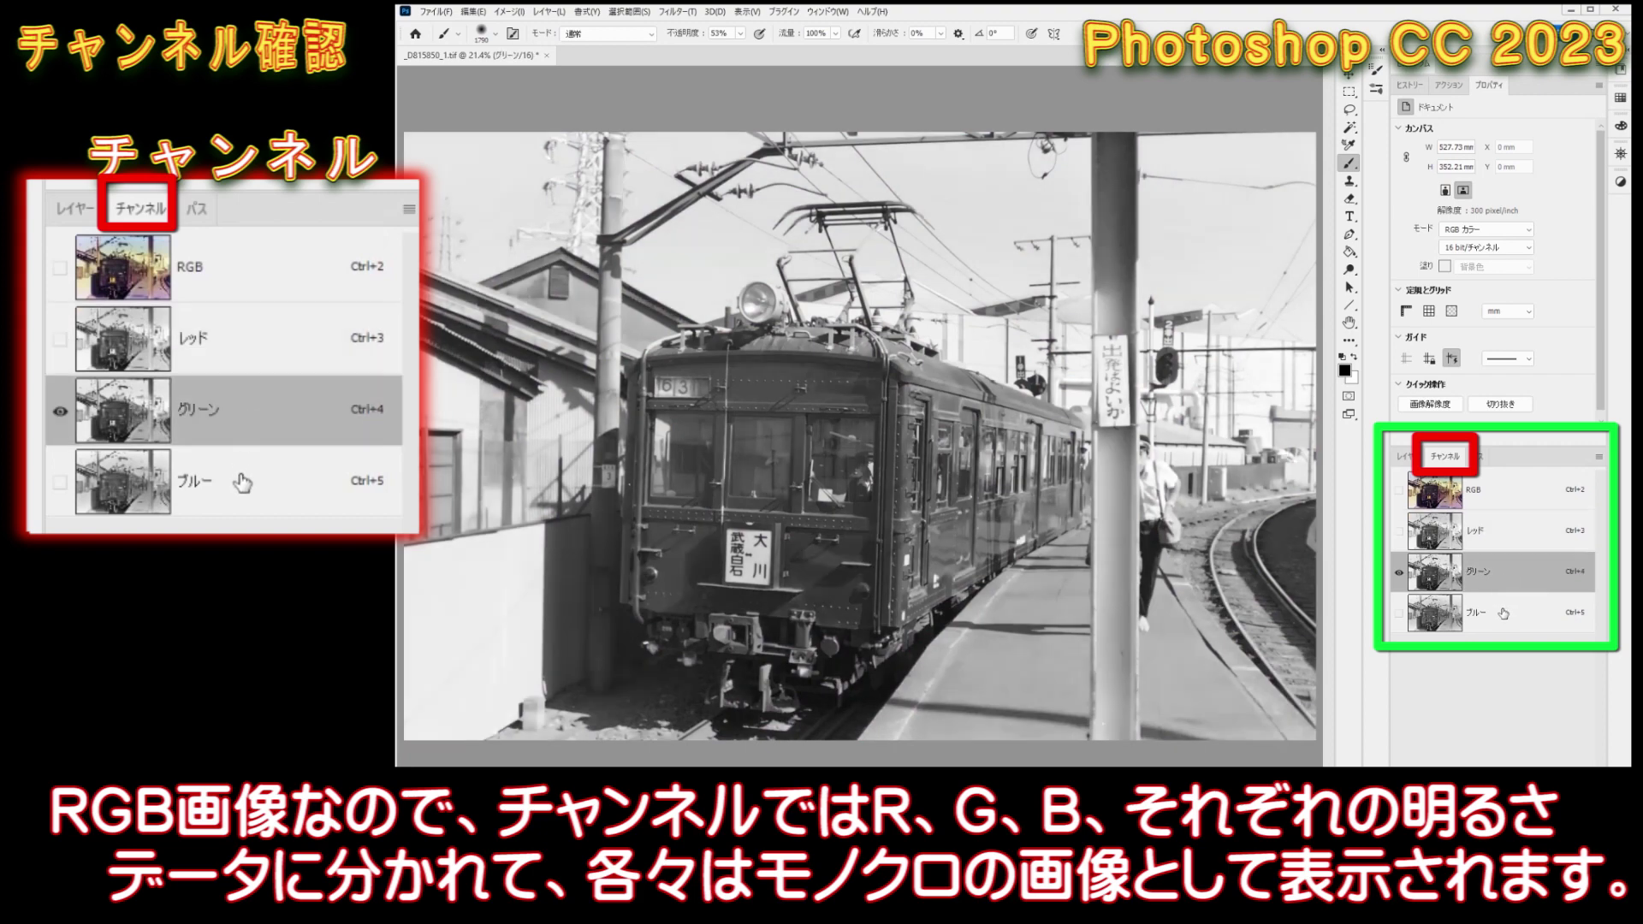
click(1503, 613)
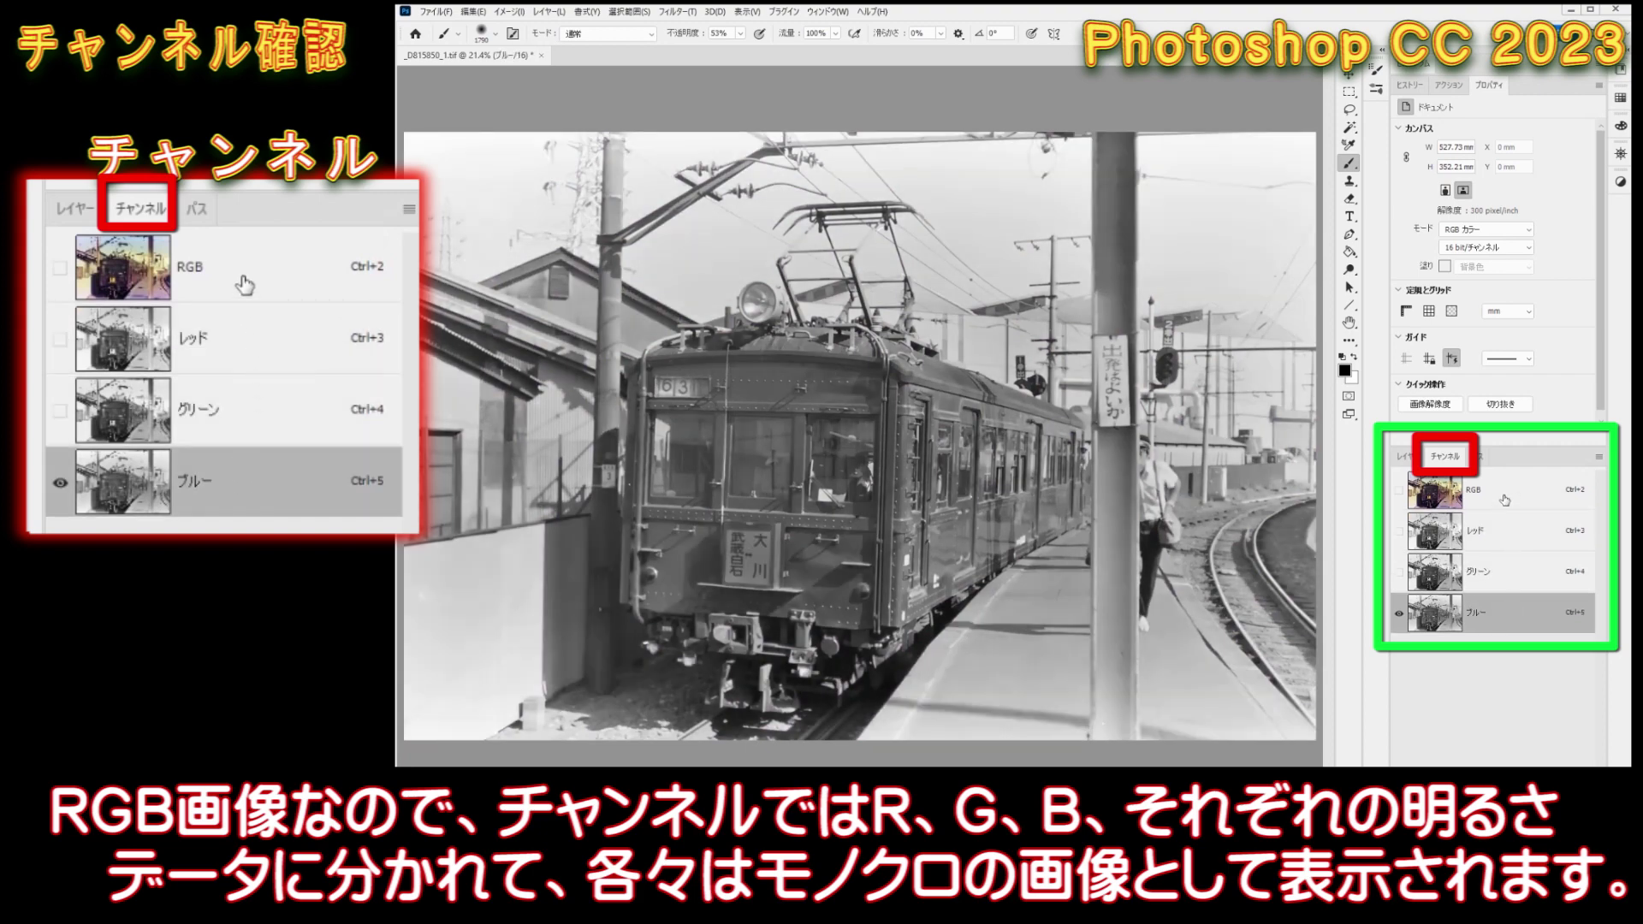
click(1505, 500)
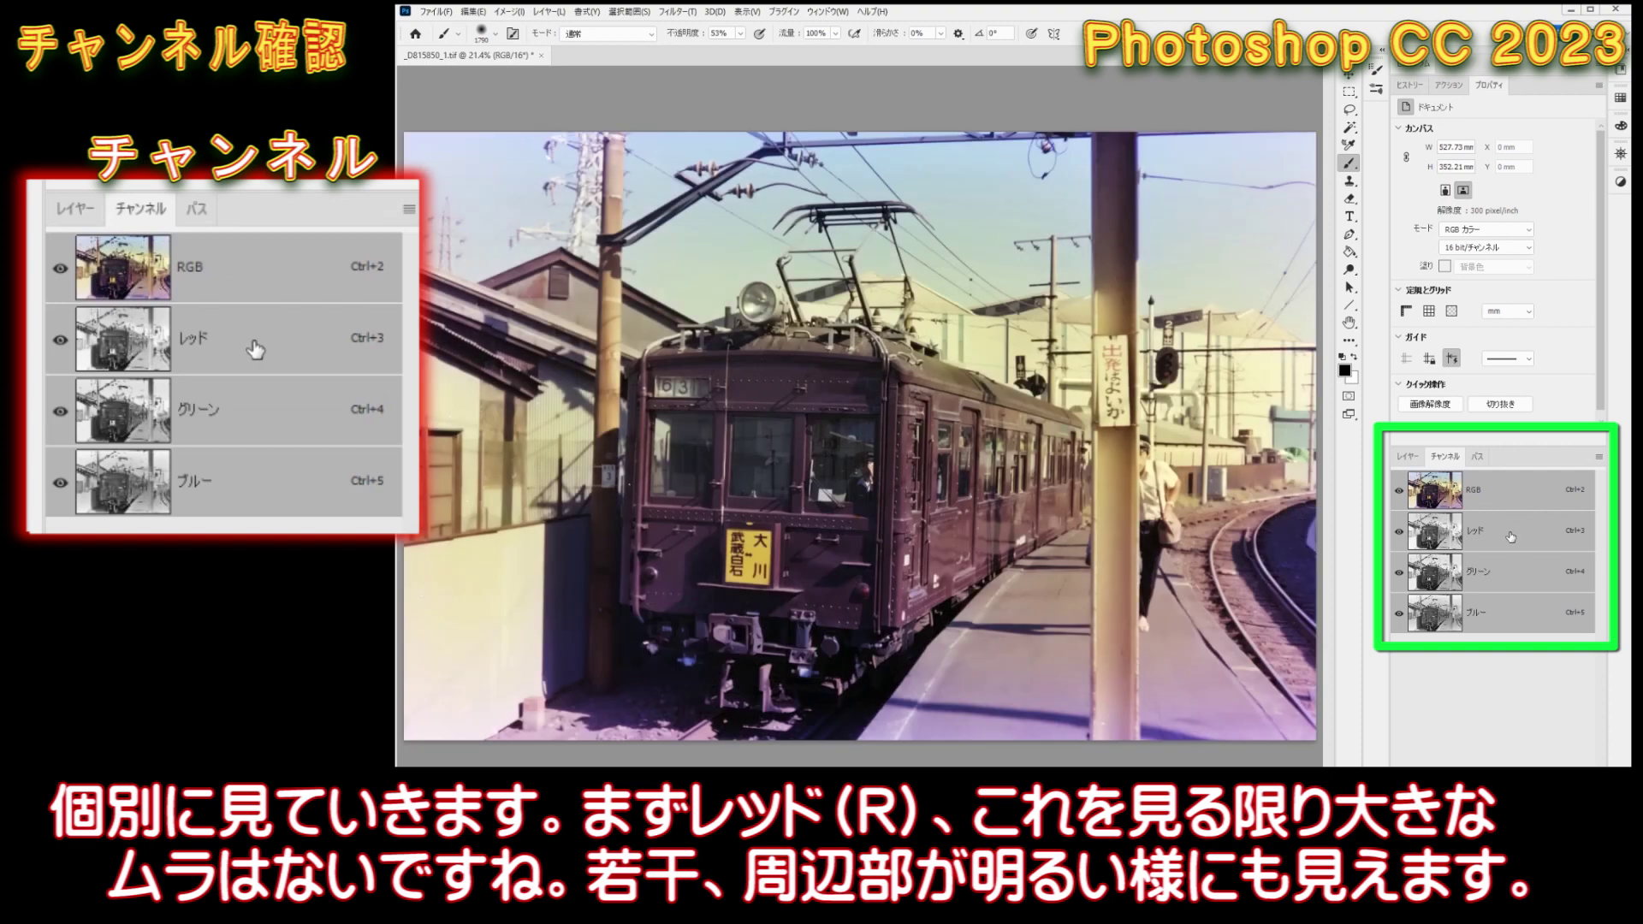
click(1510, 537)
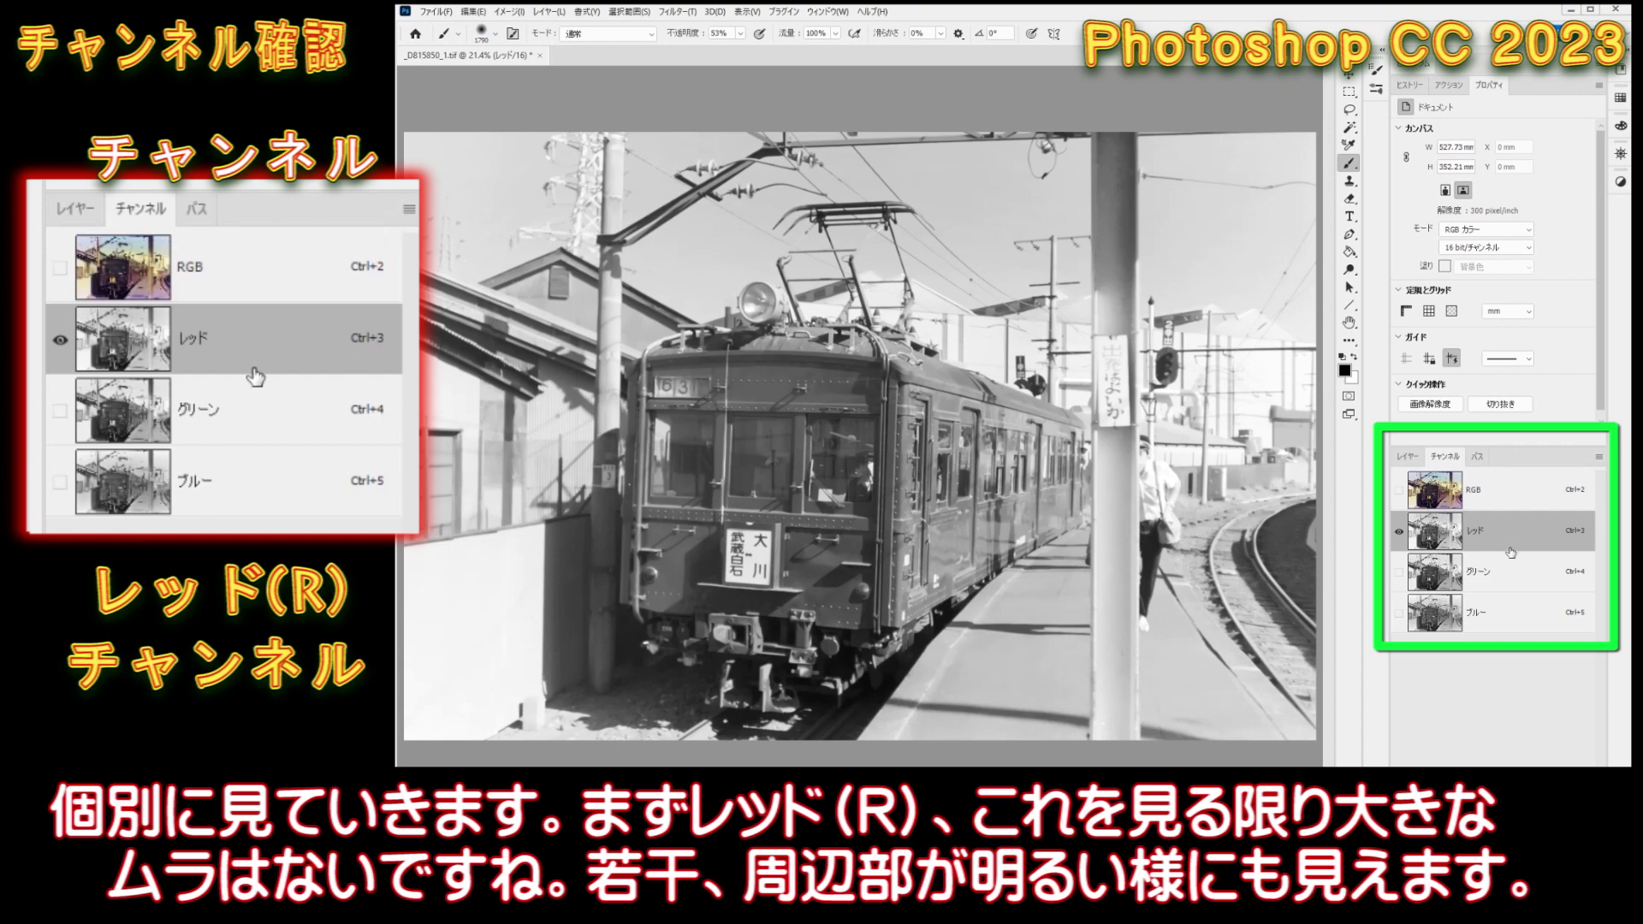
click(1510, 571)
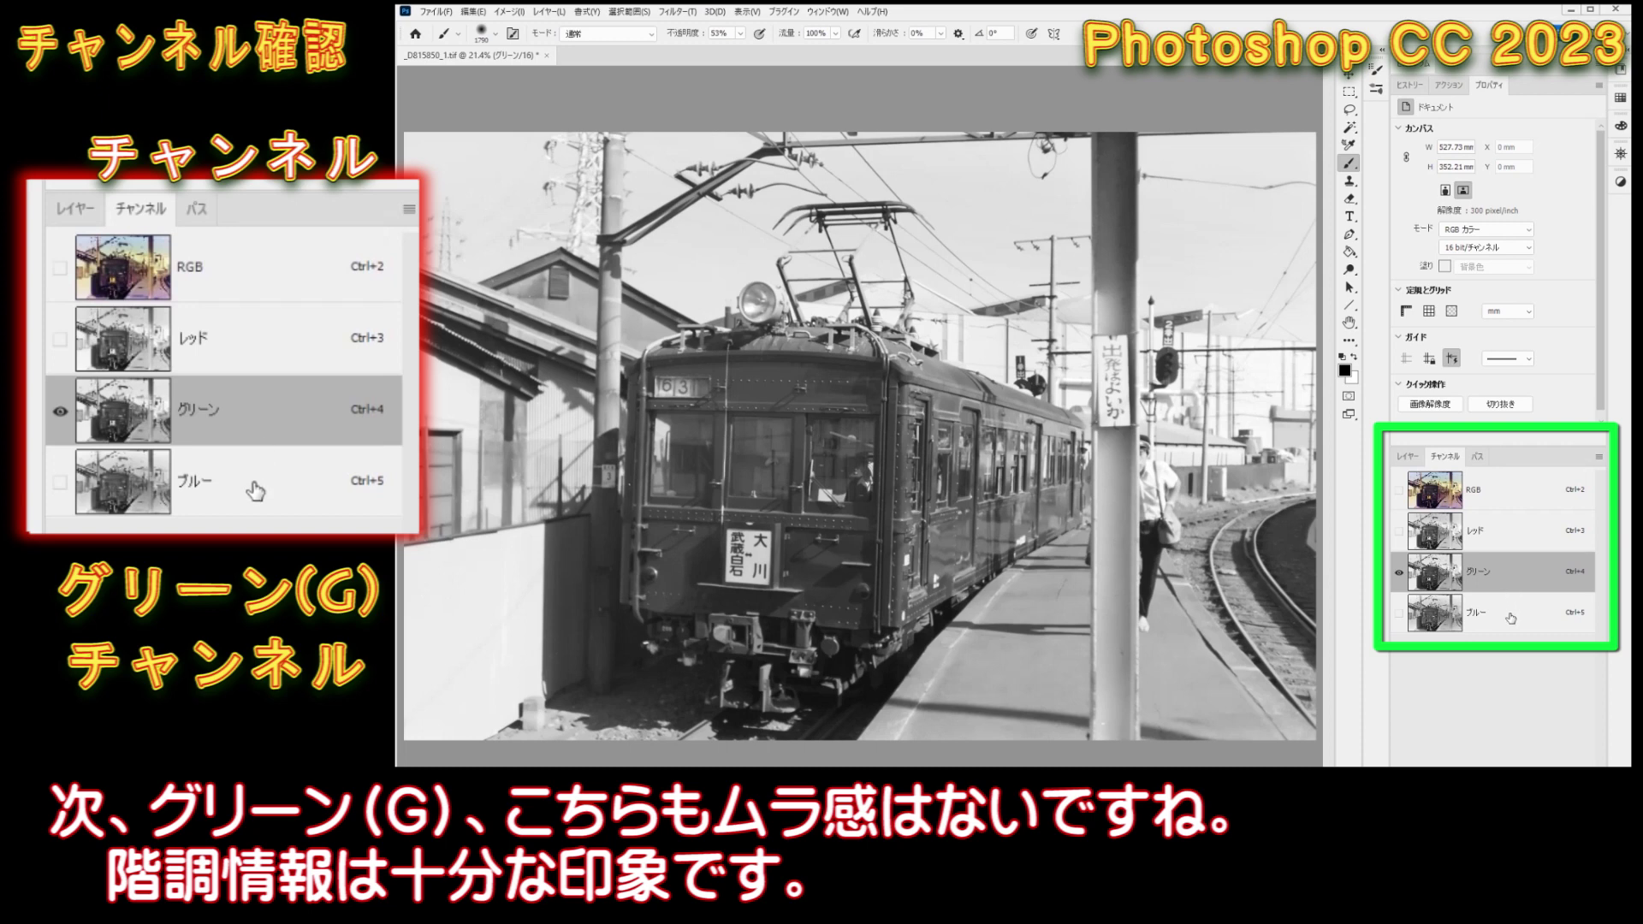
click(1510, 613)
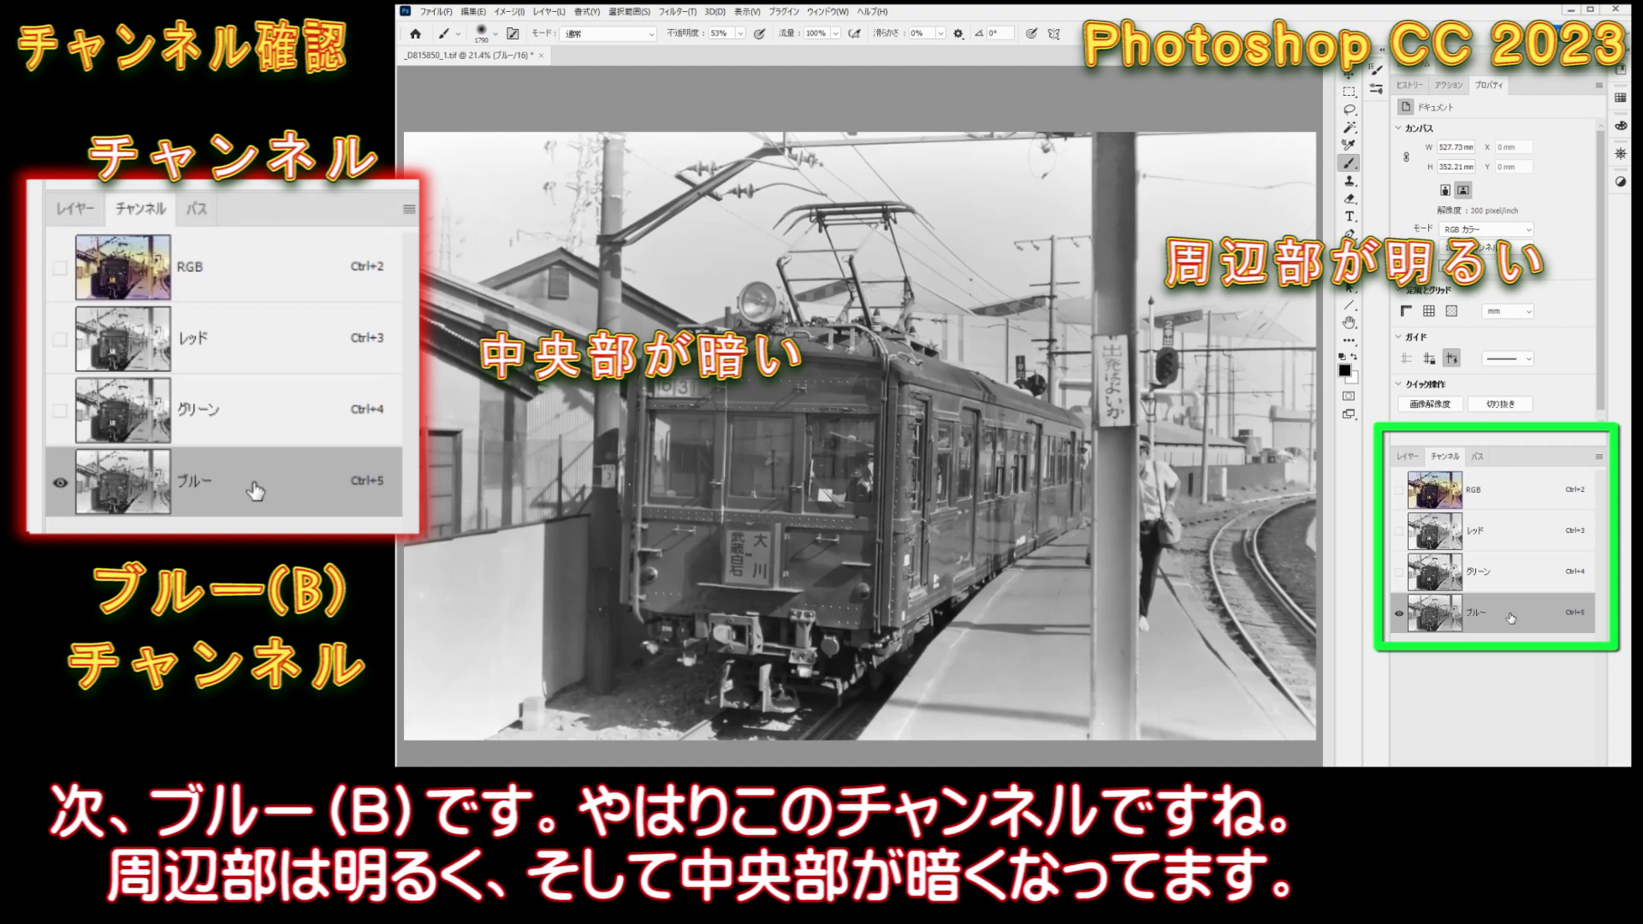
Flip between the Green and Blue channels to compare them, finishing on Blue.
click(1515, 581)
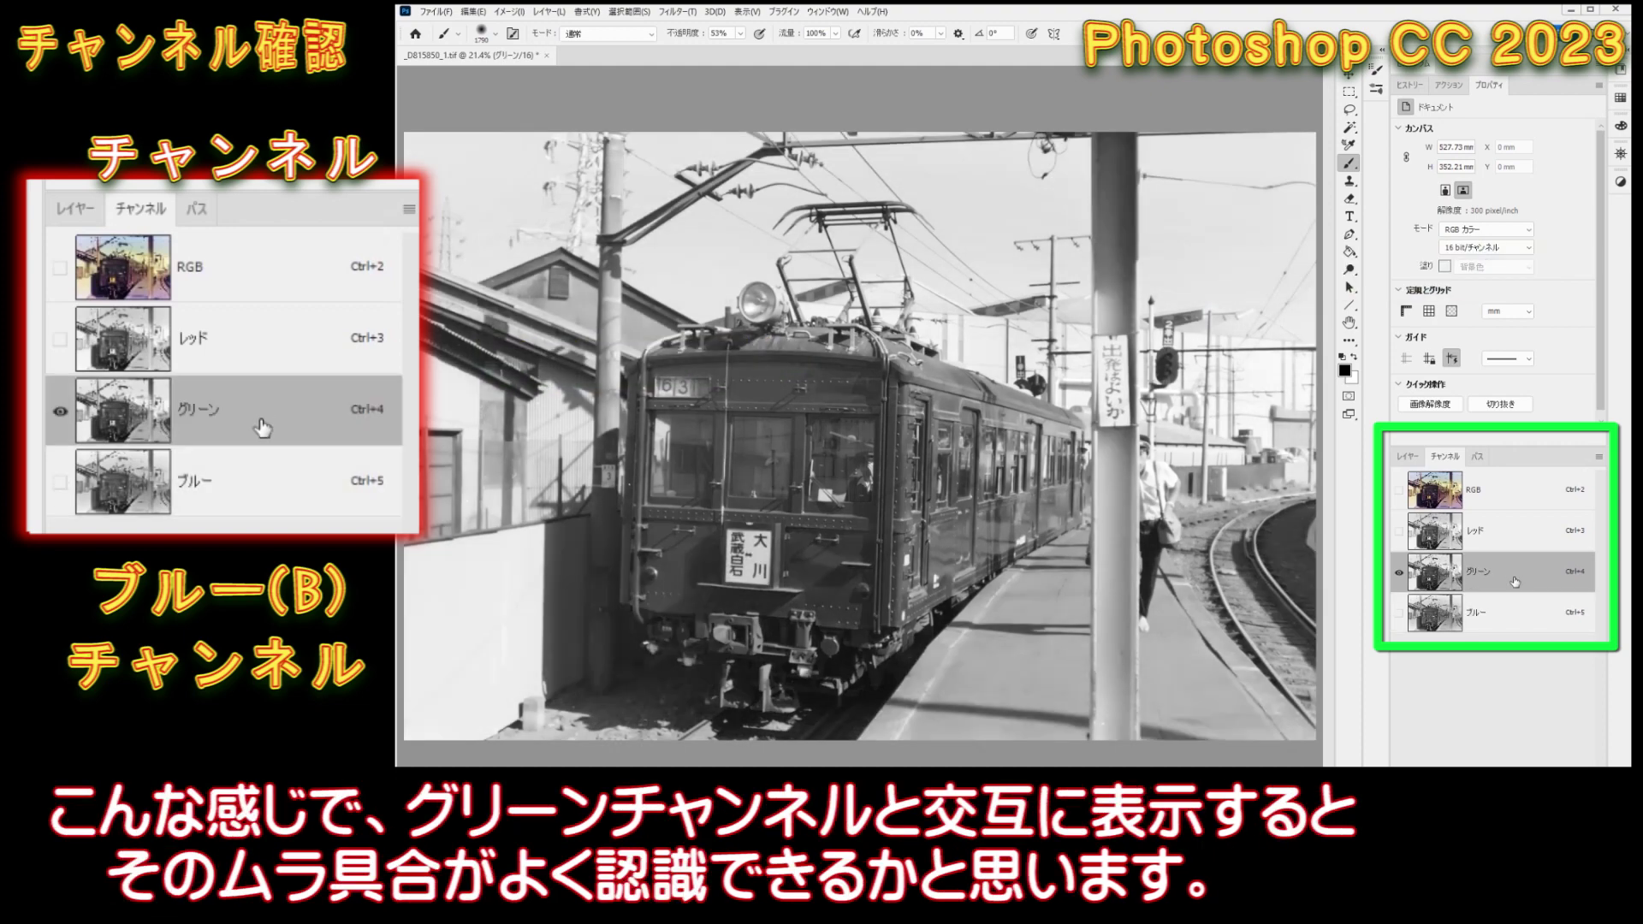
click(1513, 603)
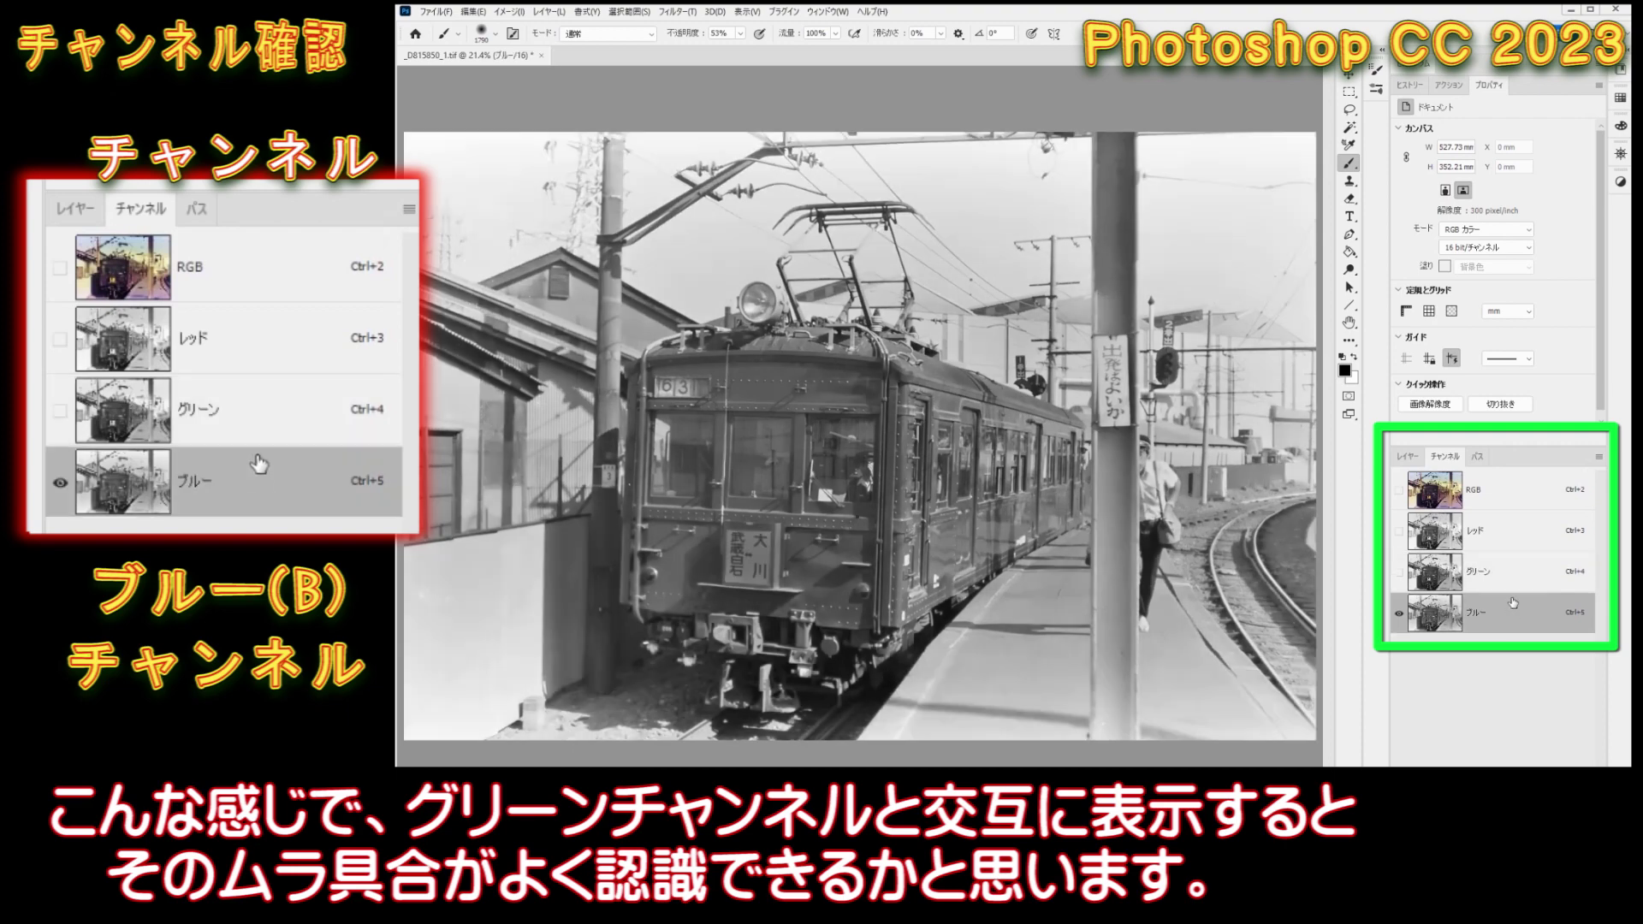
click(1514, 577)
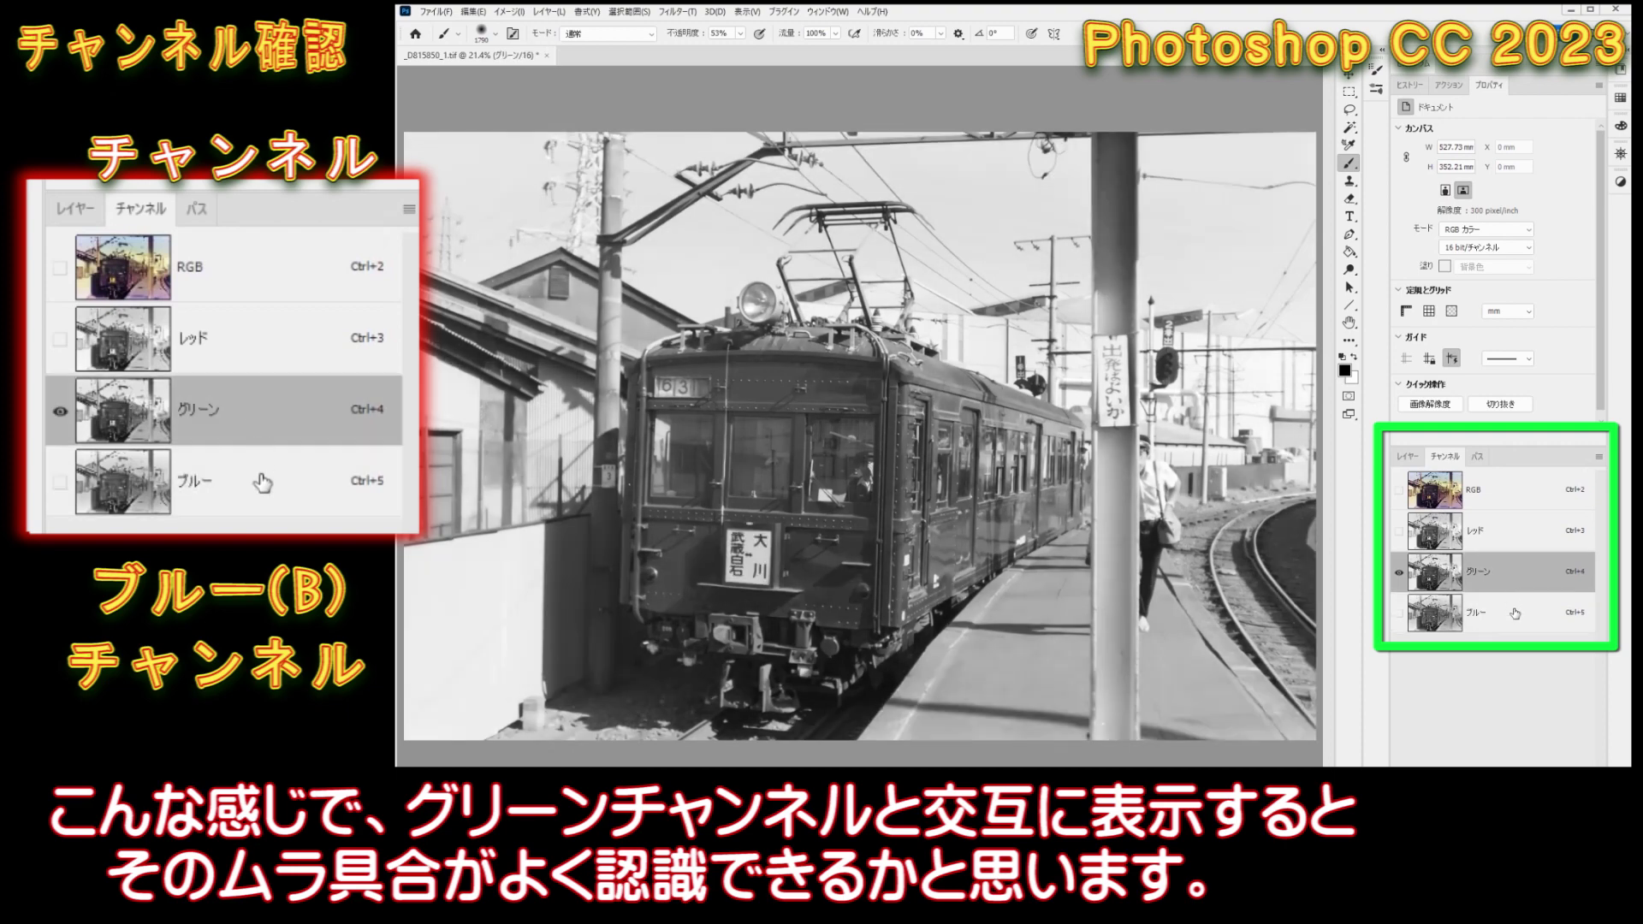
click(1515, 611)
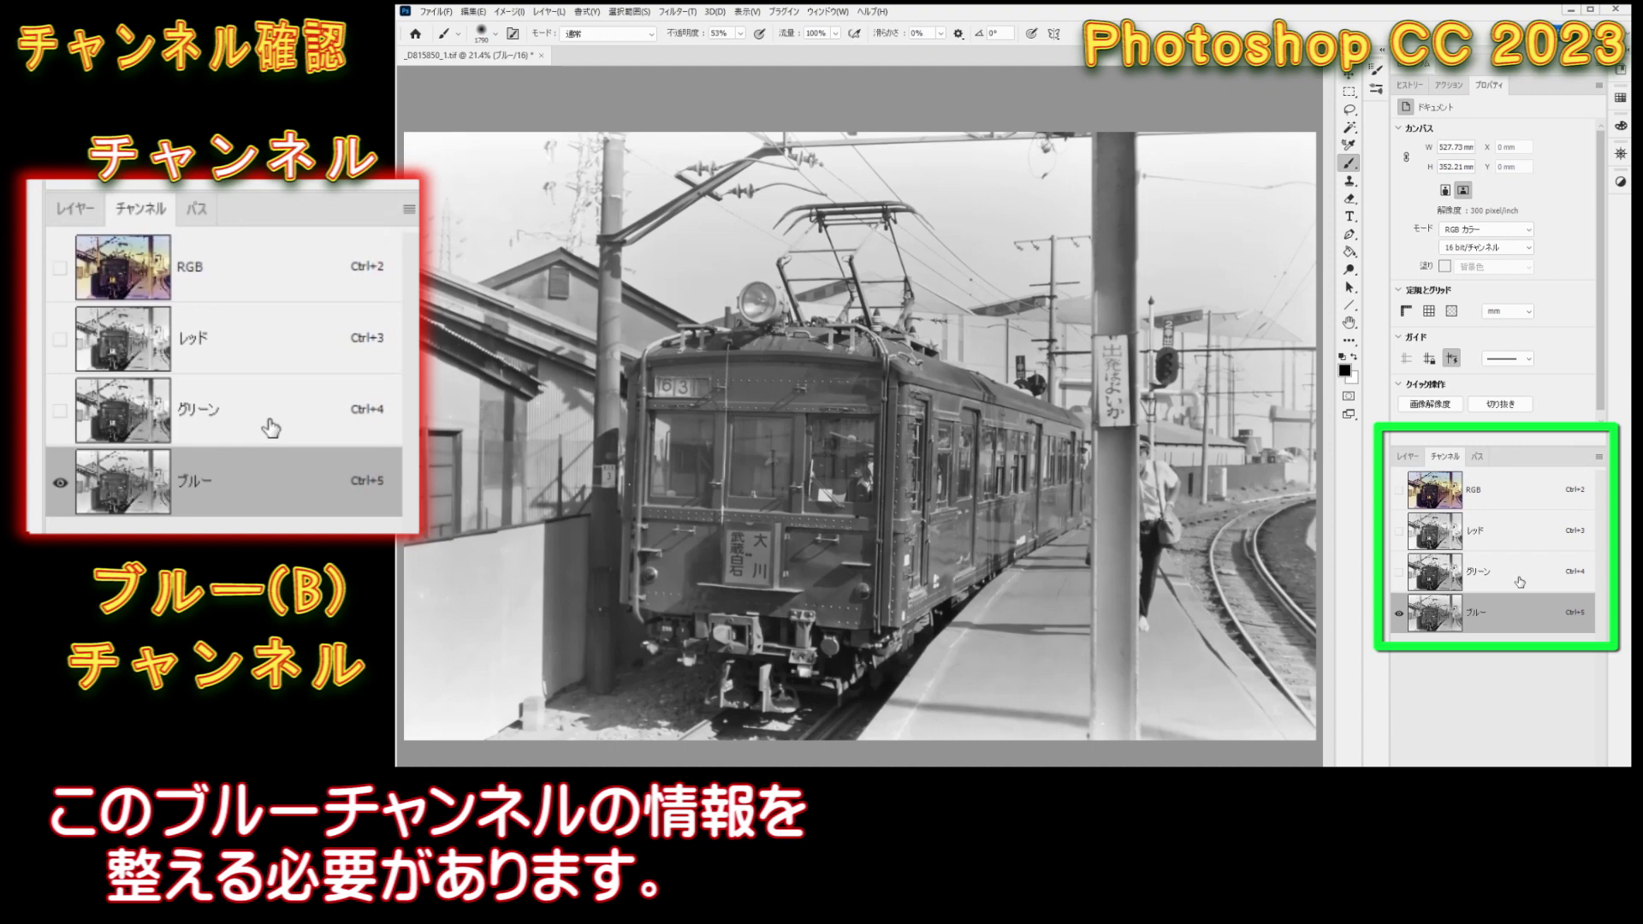
click(1520, 580)
click(1523, 612)
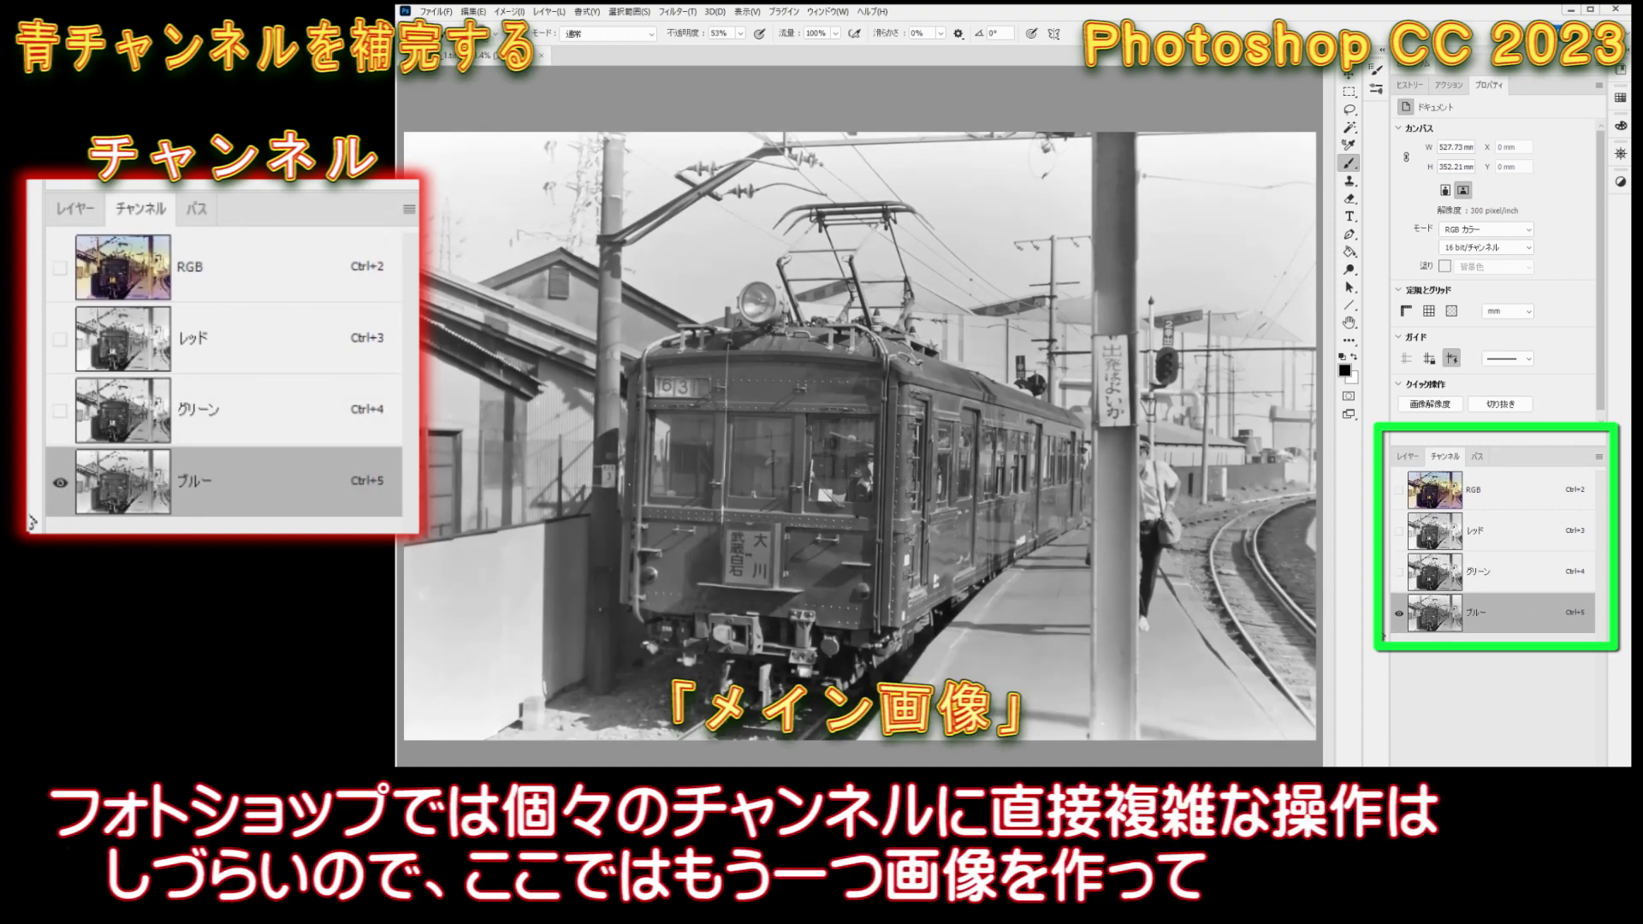
Select the entire blue channel and copy it.
key(ctrl+a)
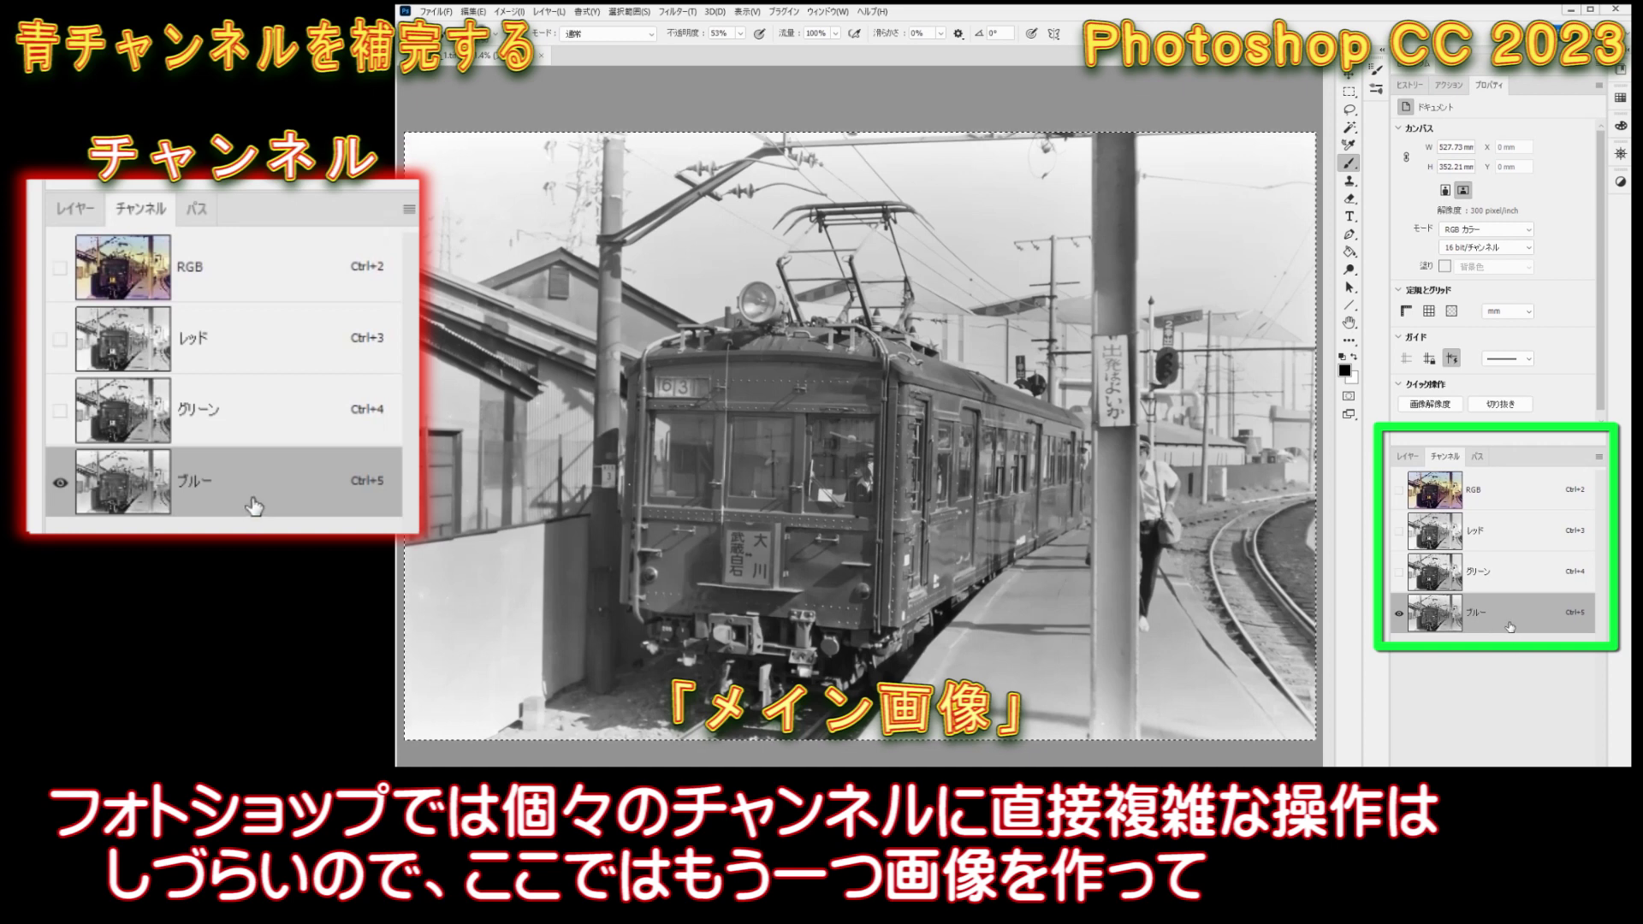
click(629, 11)
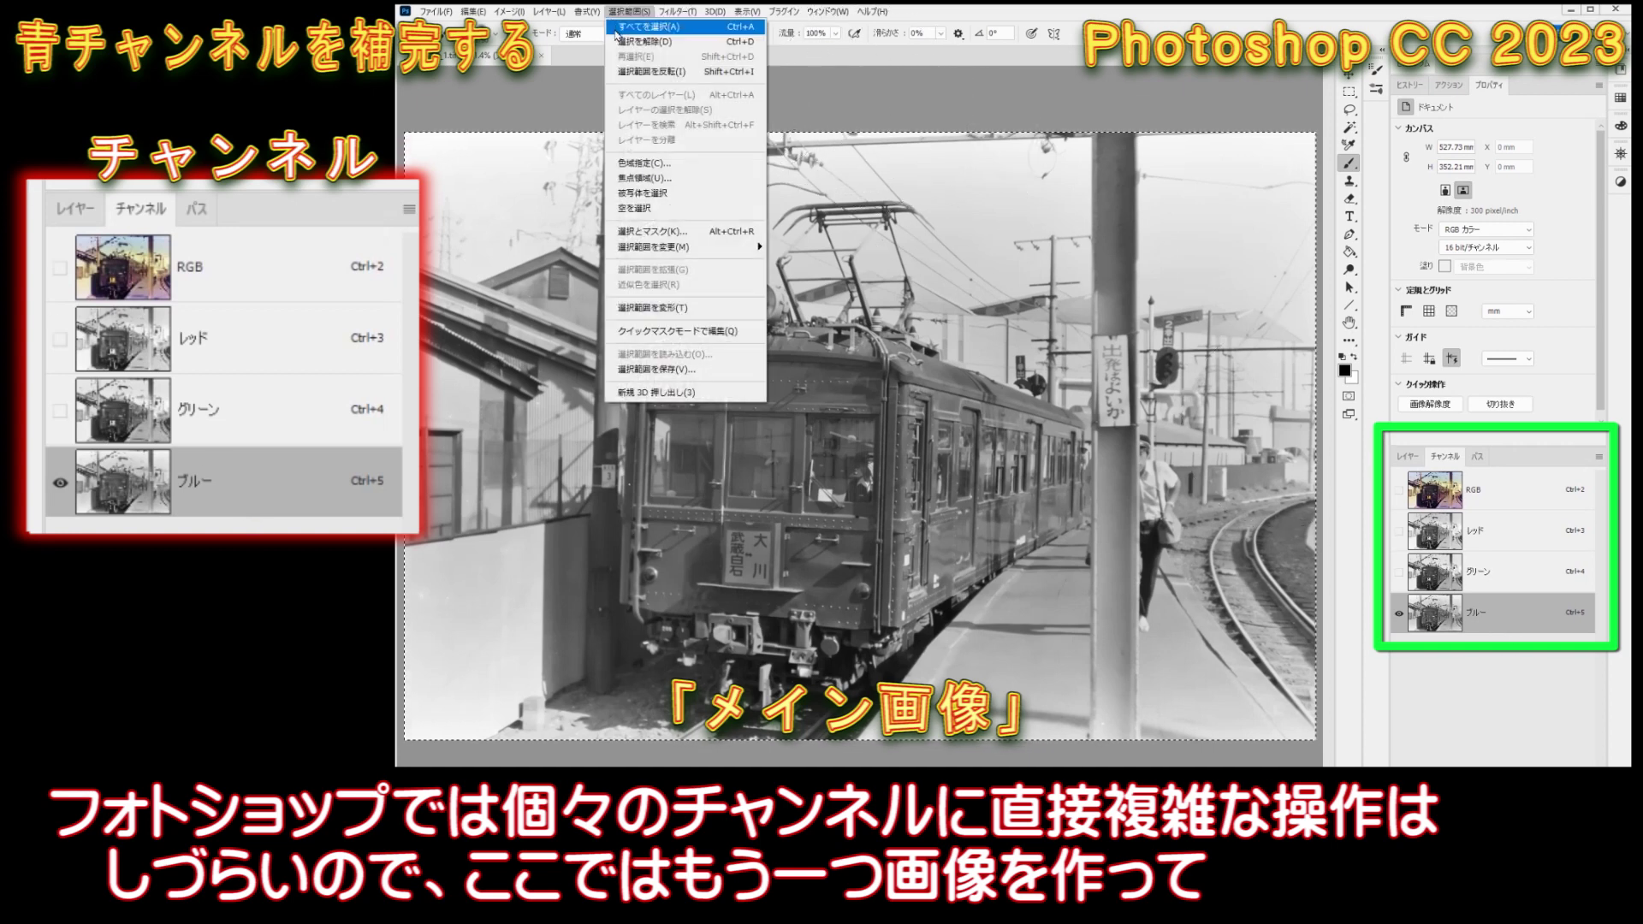
click(637, 41)
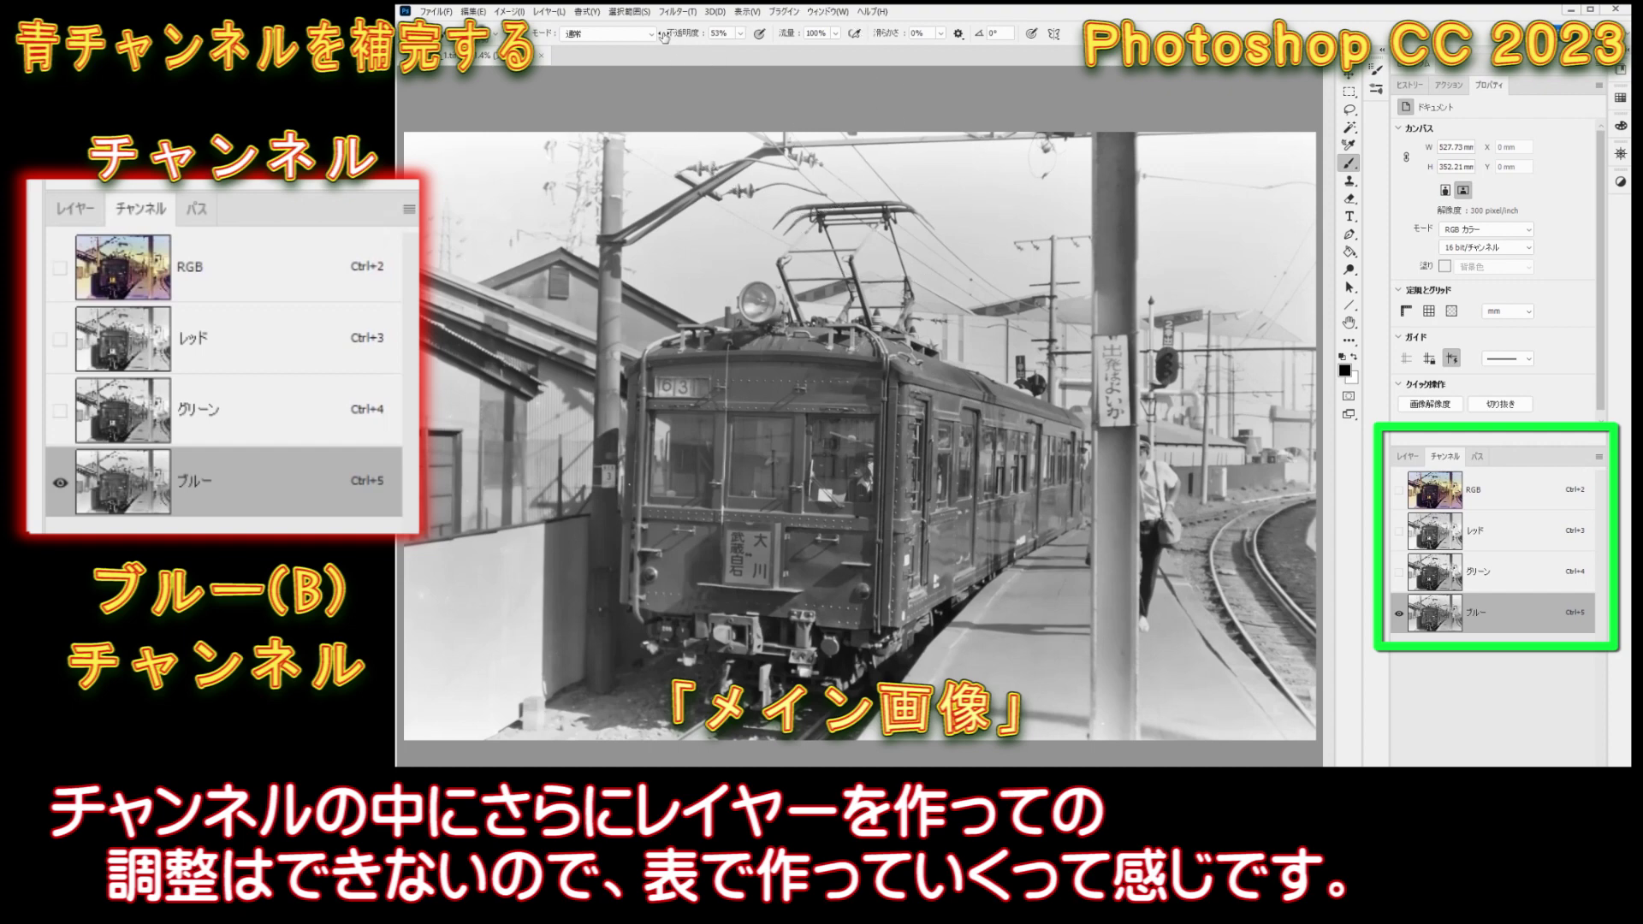
click(637, 15)
click(642, 33)
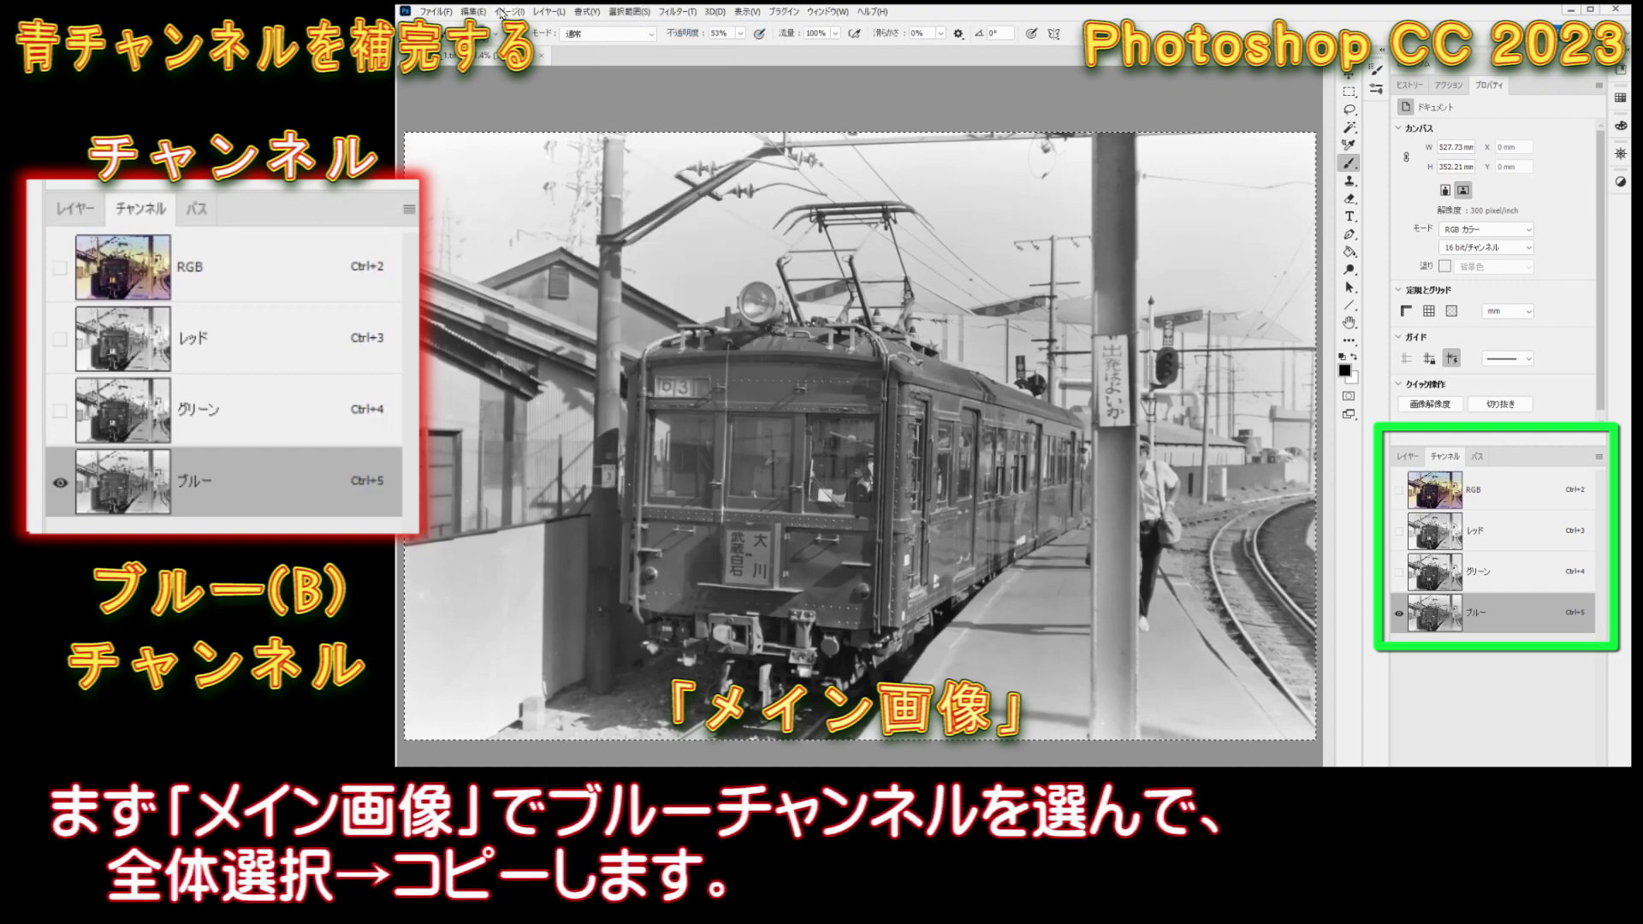
click(469, 12)
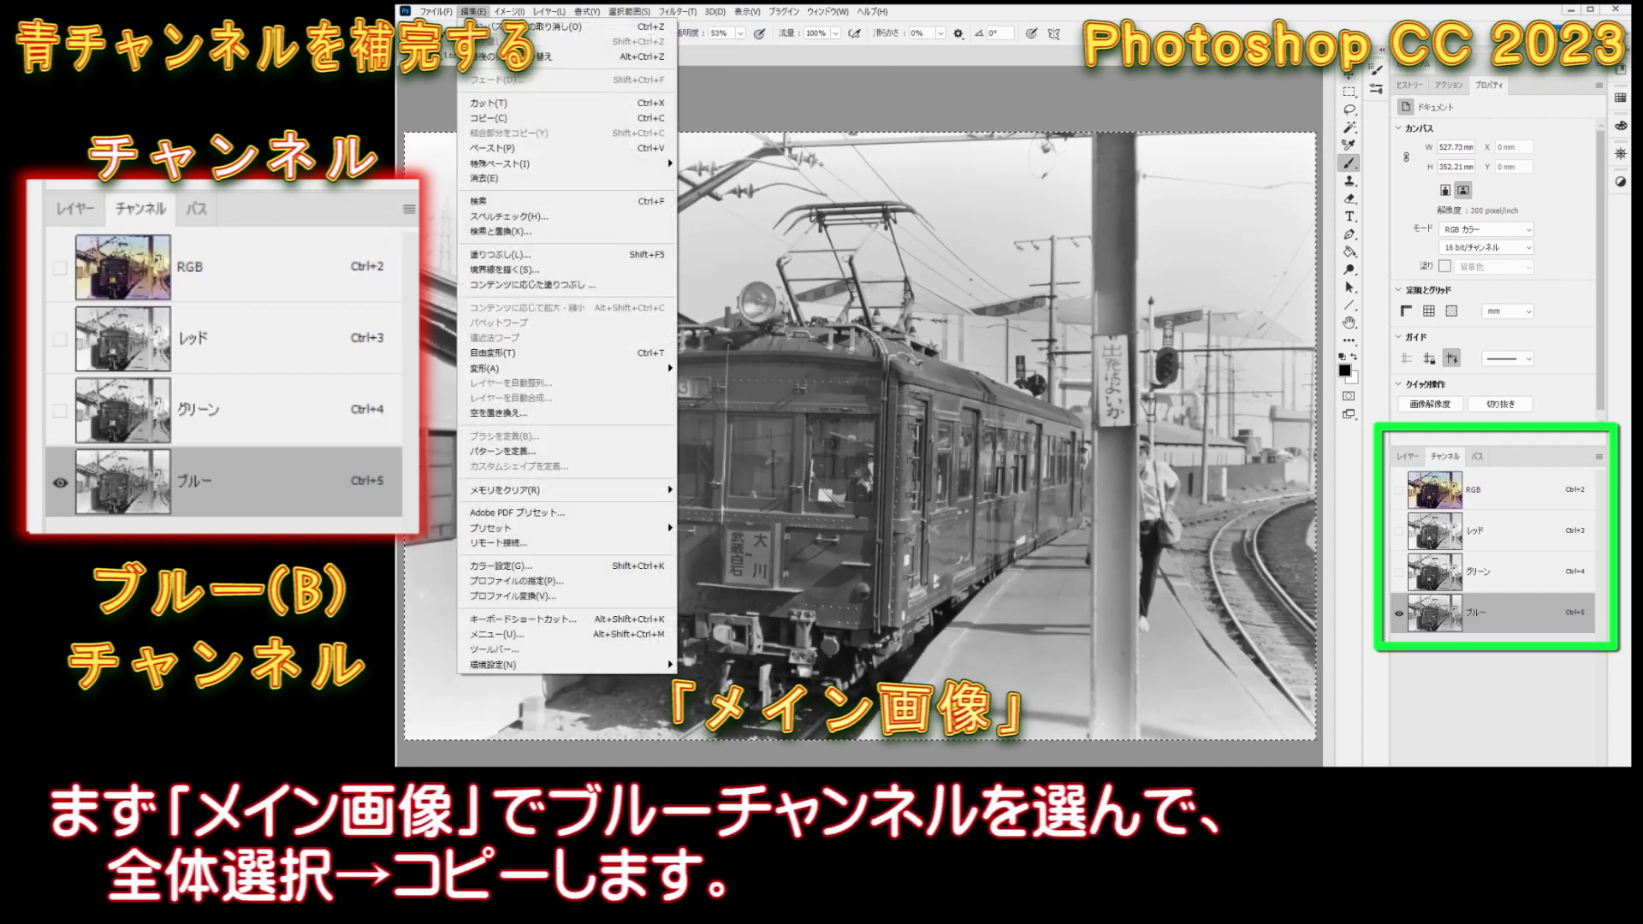
click(492, 117)
click(435, 12)
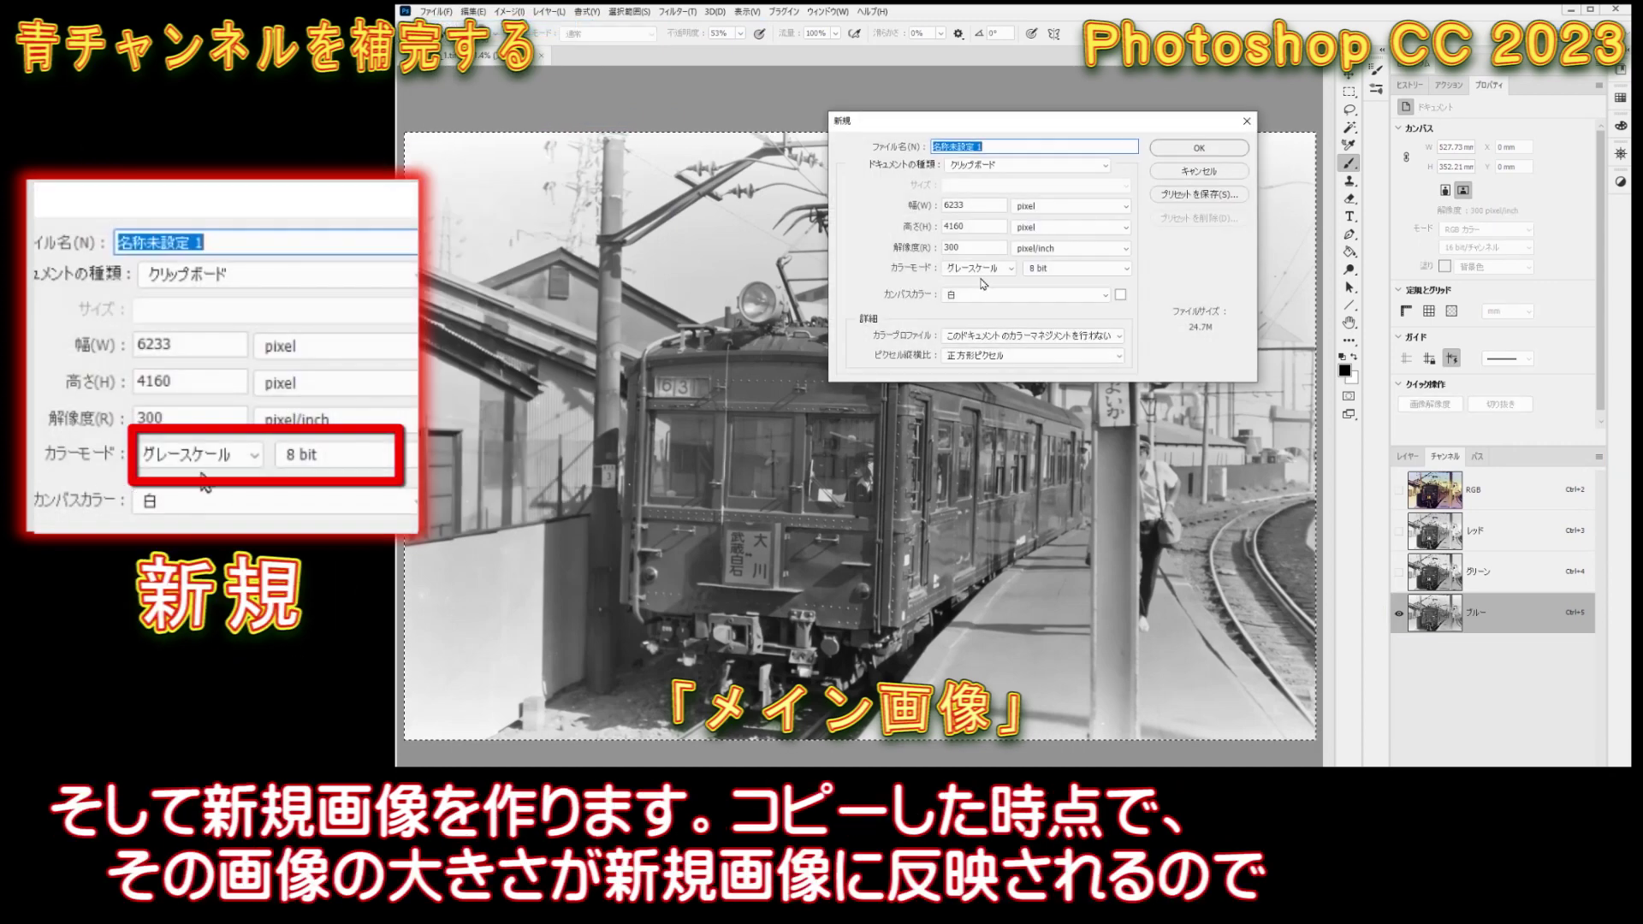
Create a new 16-bit grayscale document at the photo's size.
click(1045, 272)
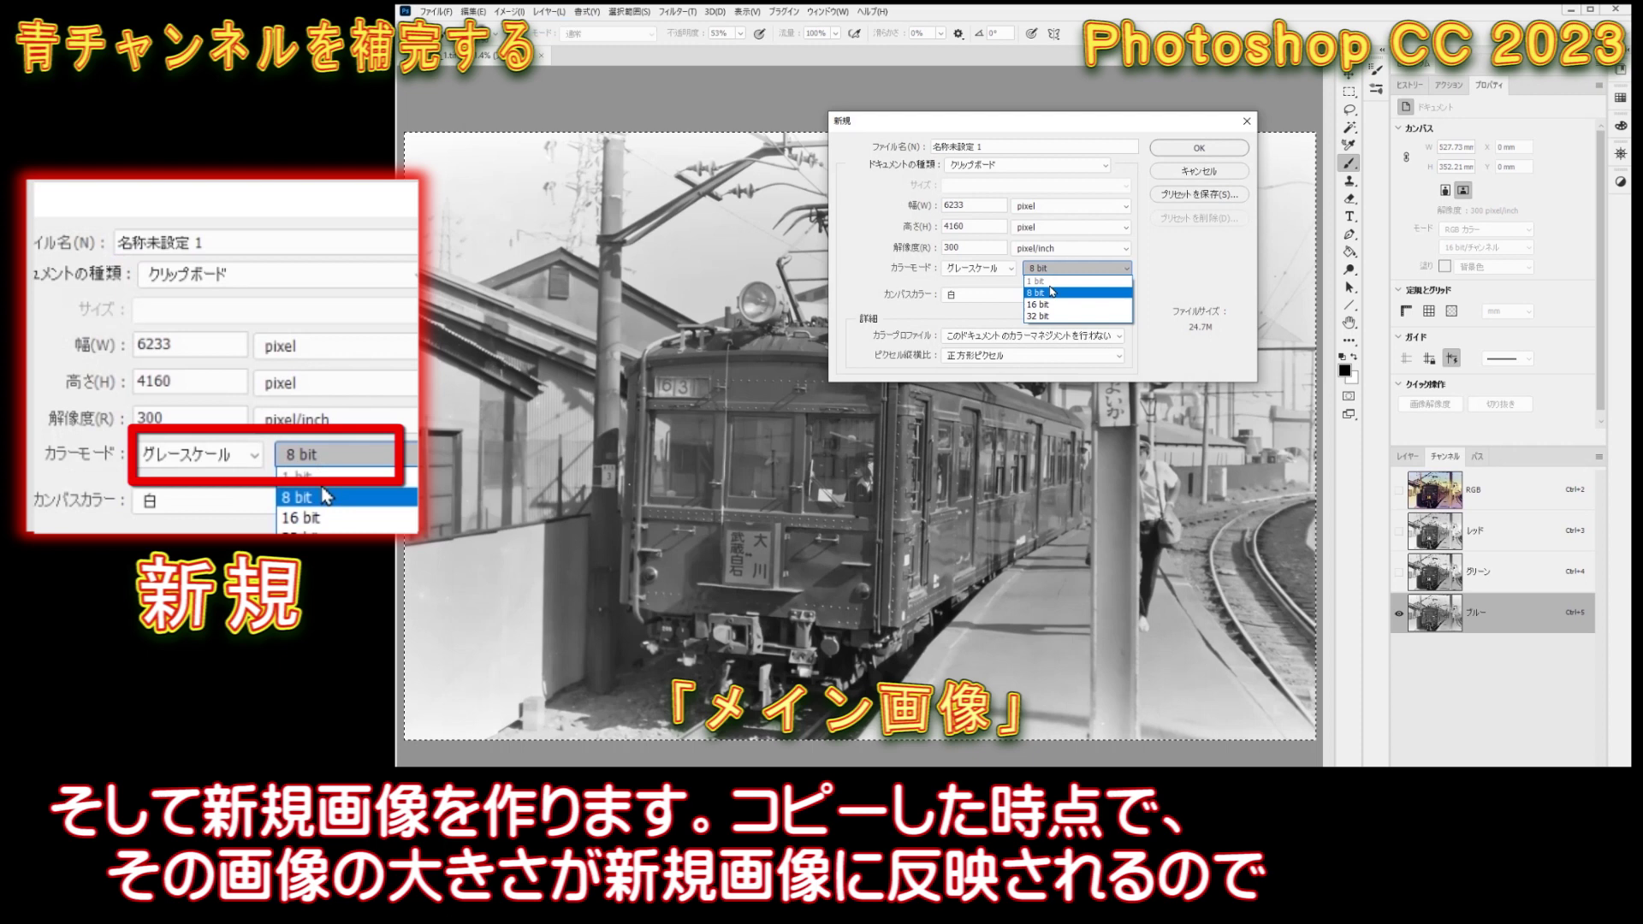
click(1049, 304)
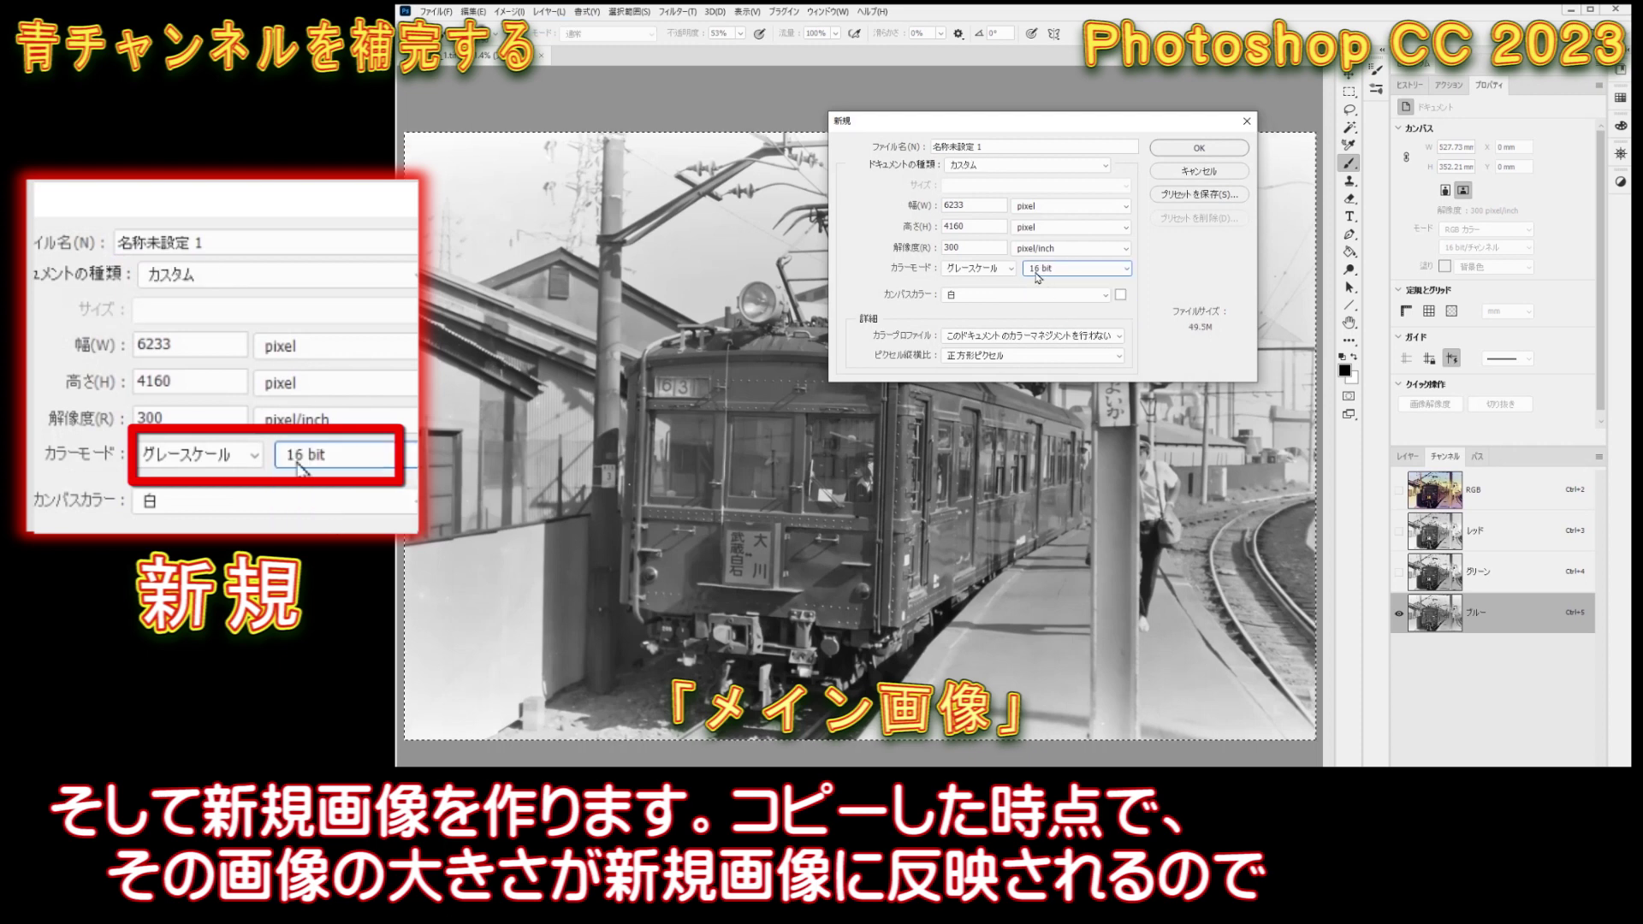
click(1200, 147)
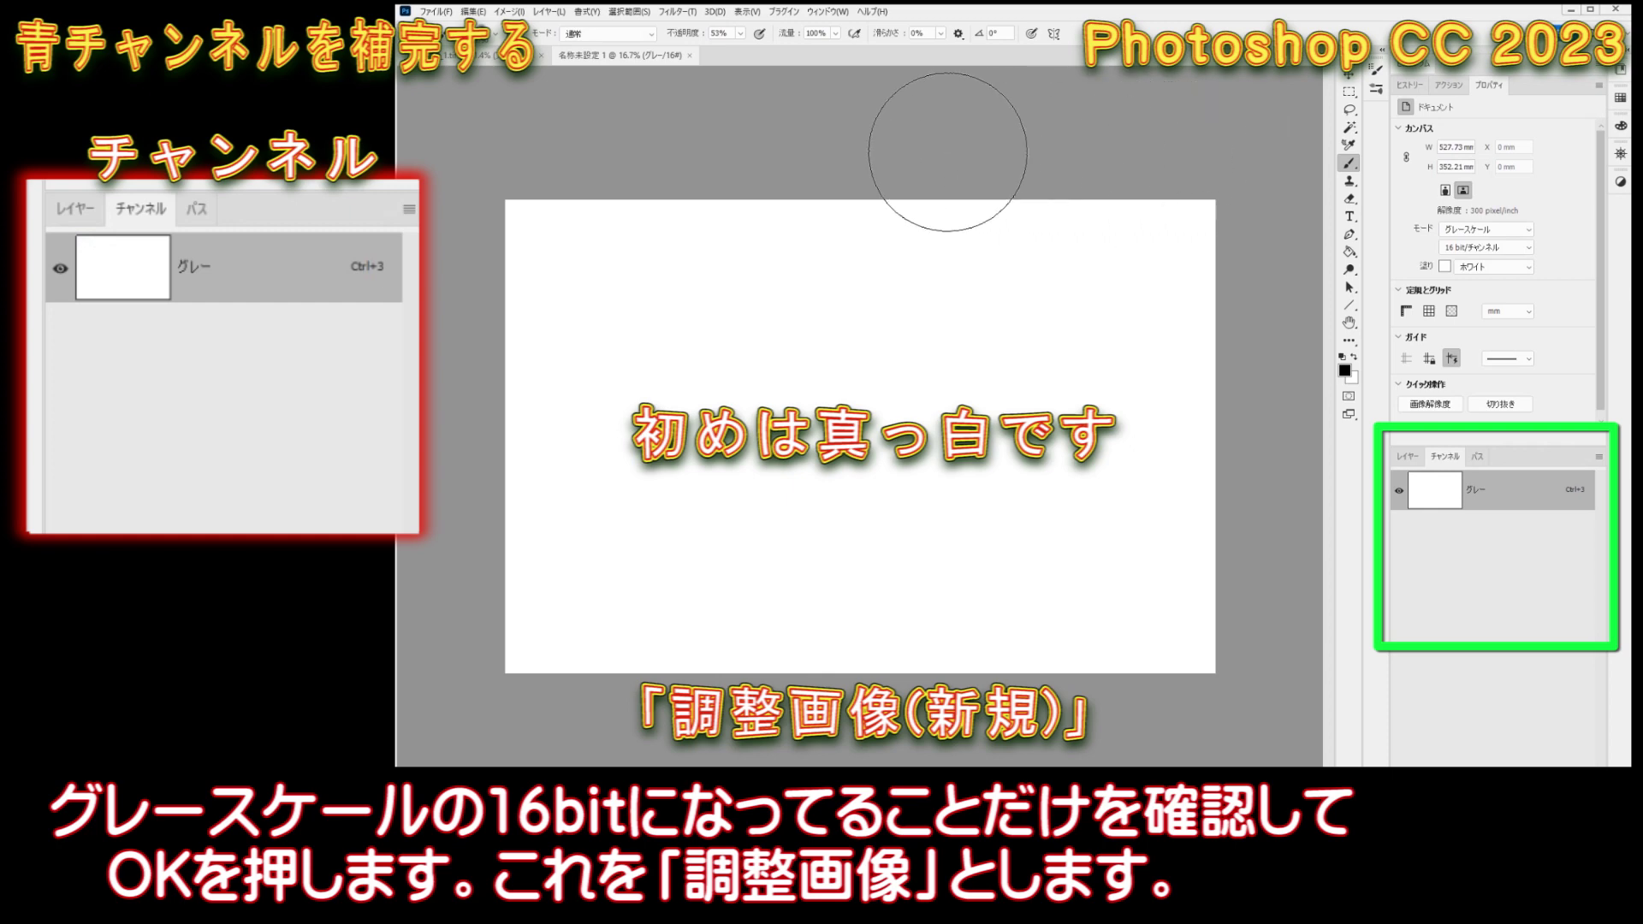
Paste the copied blue channel into the new document as a layer.
click(472, 14)
click(497, 151)
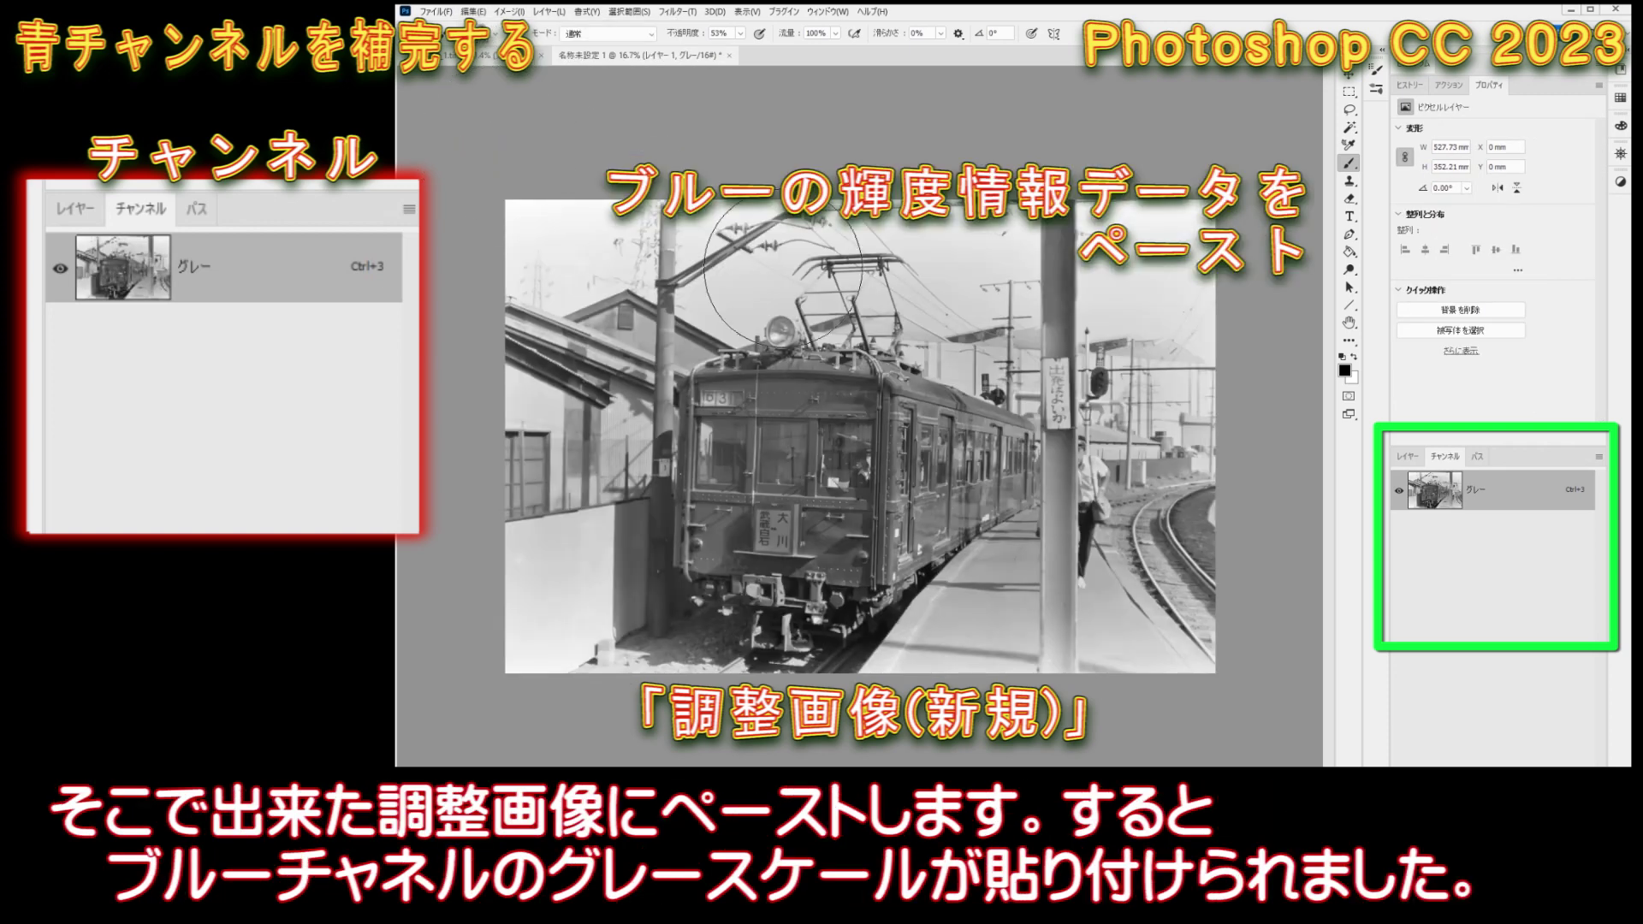
click(1406, 456)
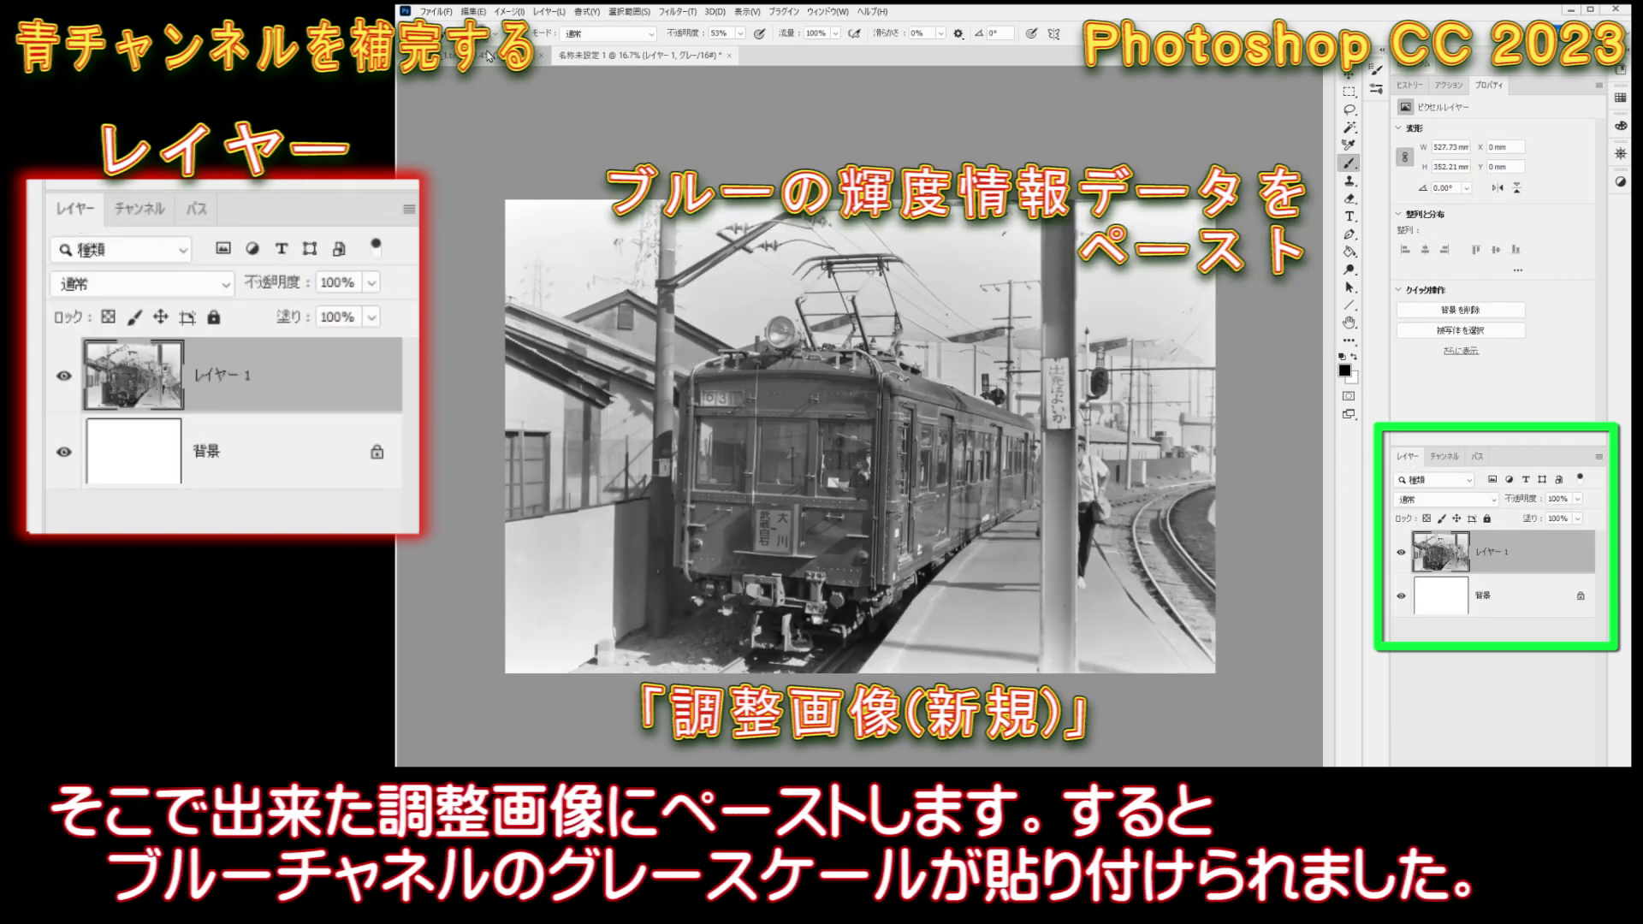
Copy the Green channel of the main train photo.
click(487, 56)
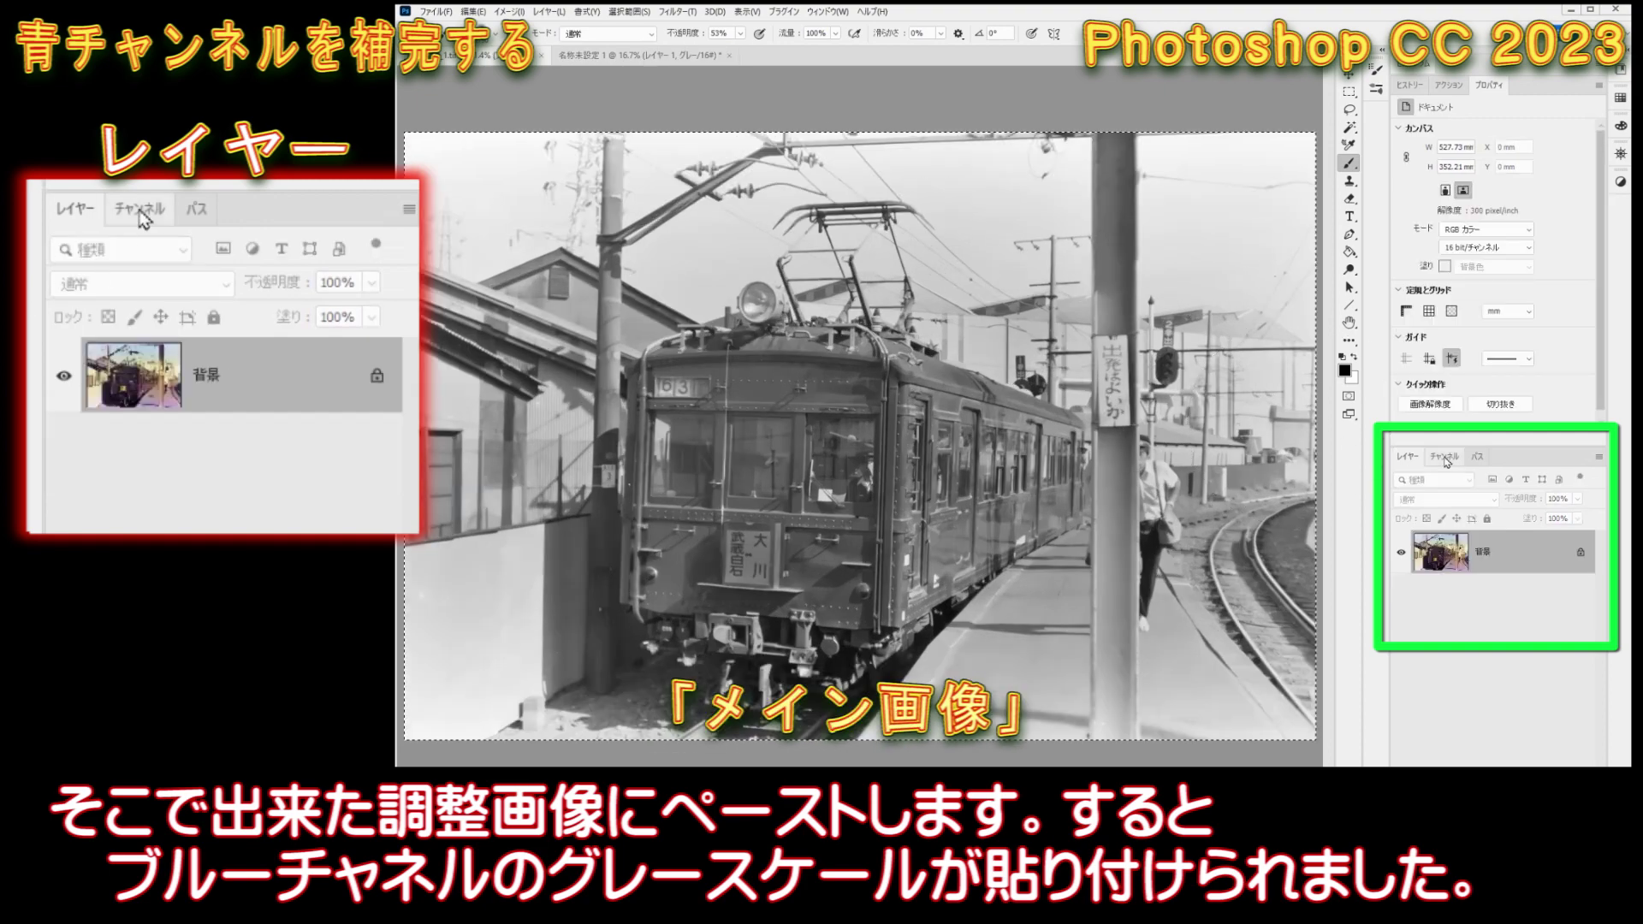
click(1444, 456)
click(1493, 578)
click(473, 11)
click(487, 118)
Paste the green channel into the grayscale document as a second layer.
click(590, 55)
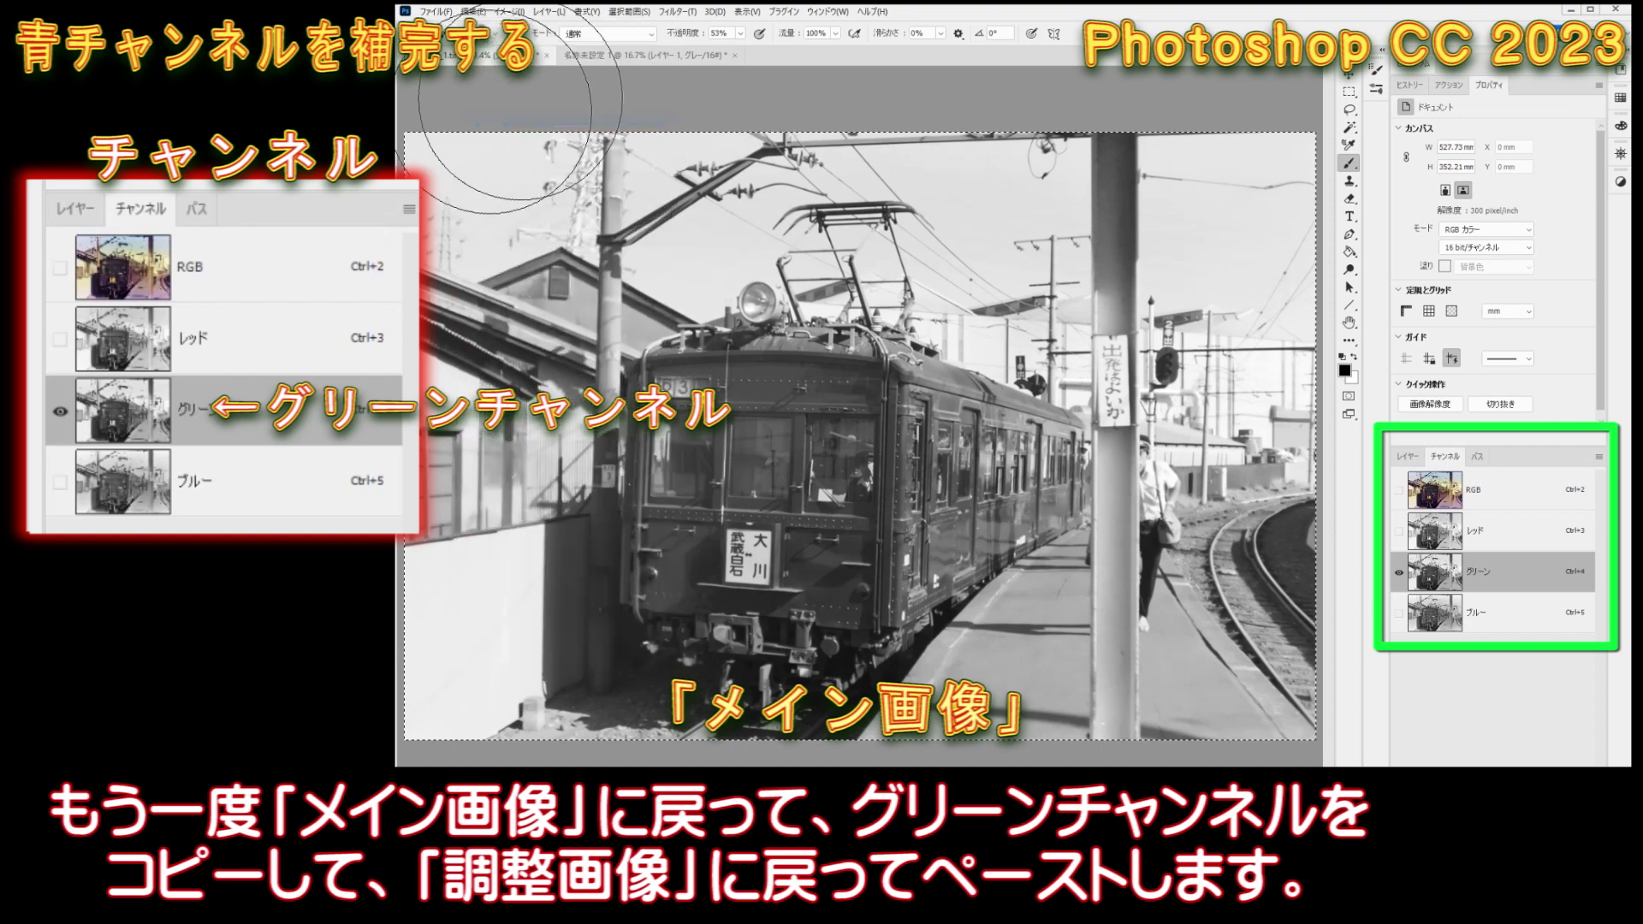
key(ctrl+v)
click(472, 11)
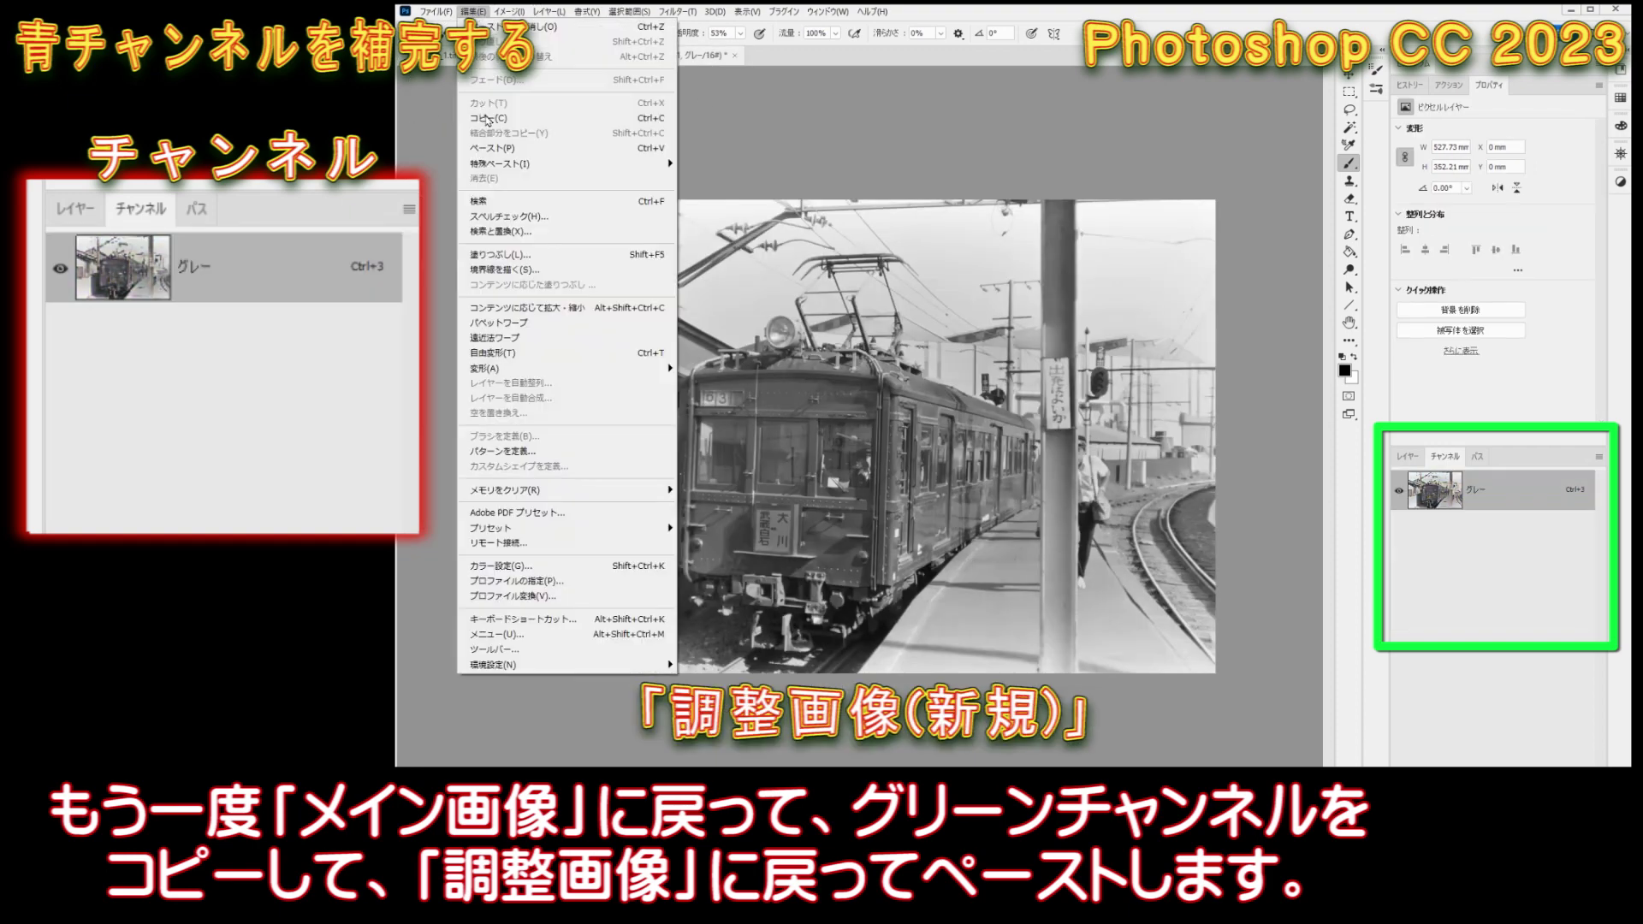
click(496, 153)
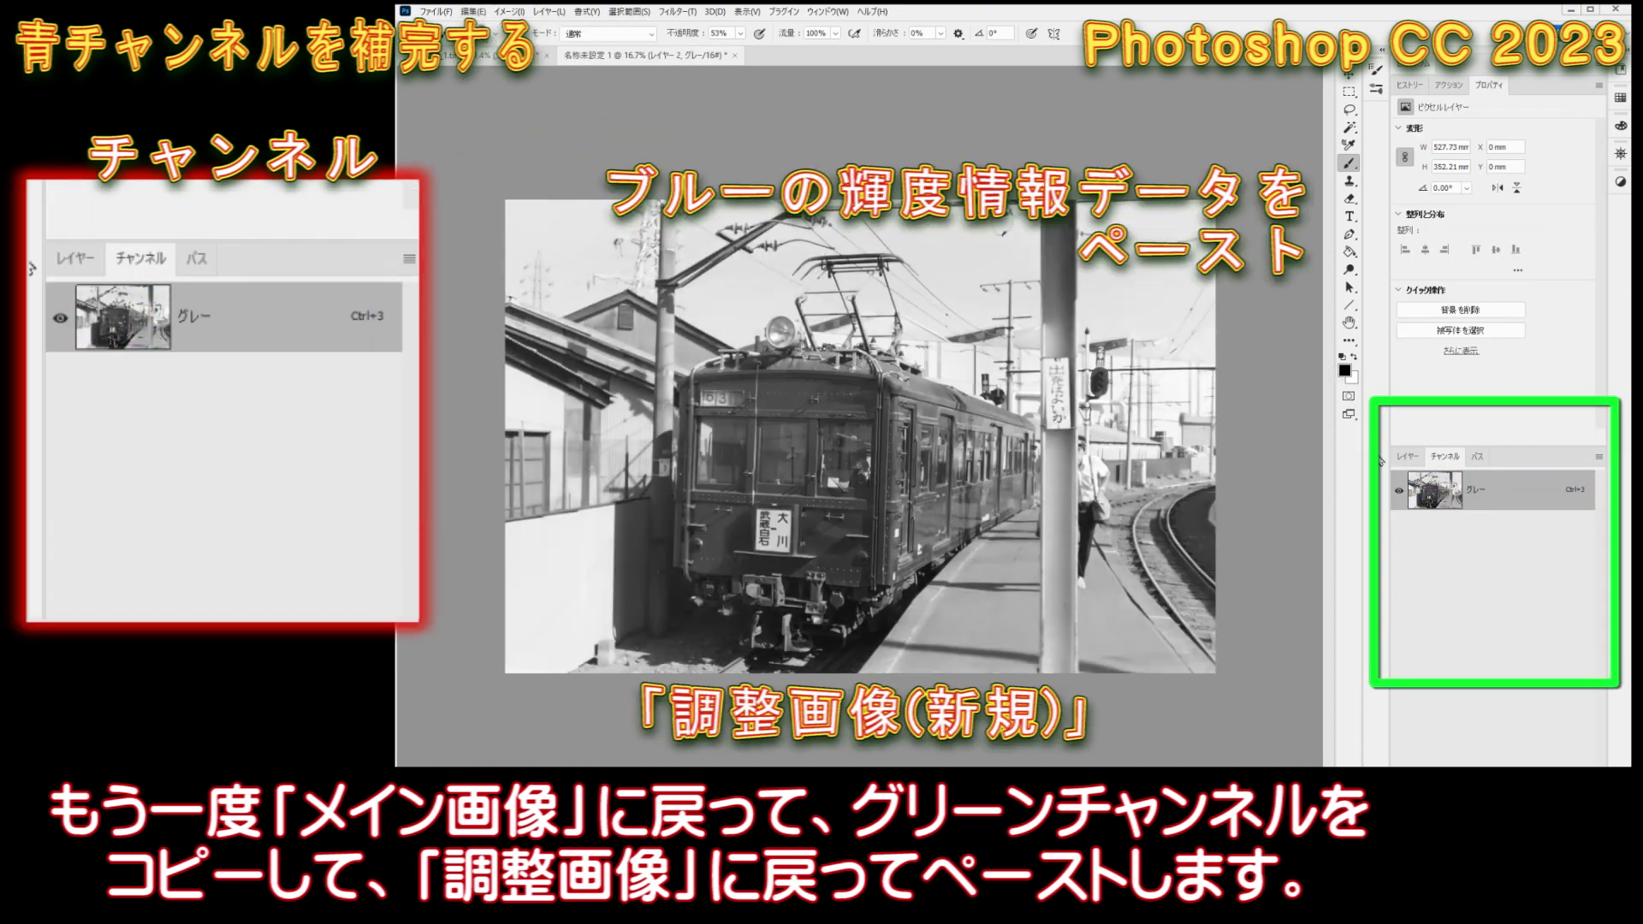
click(1410, 460)
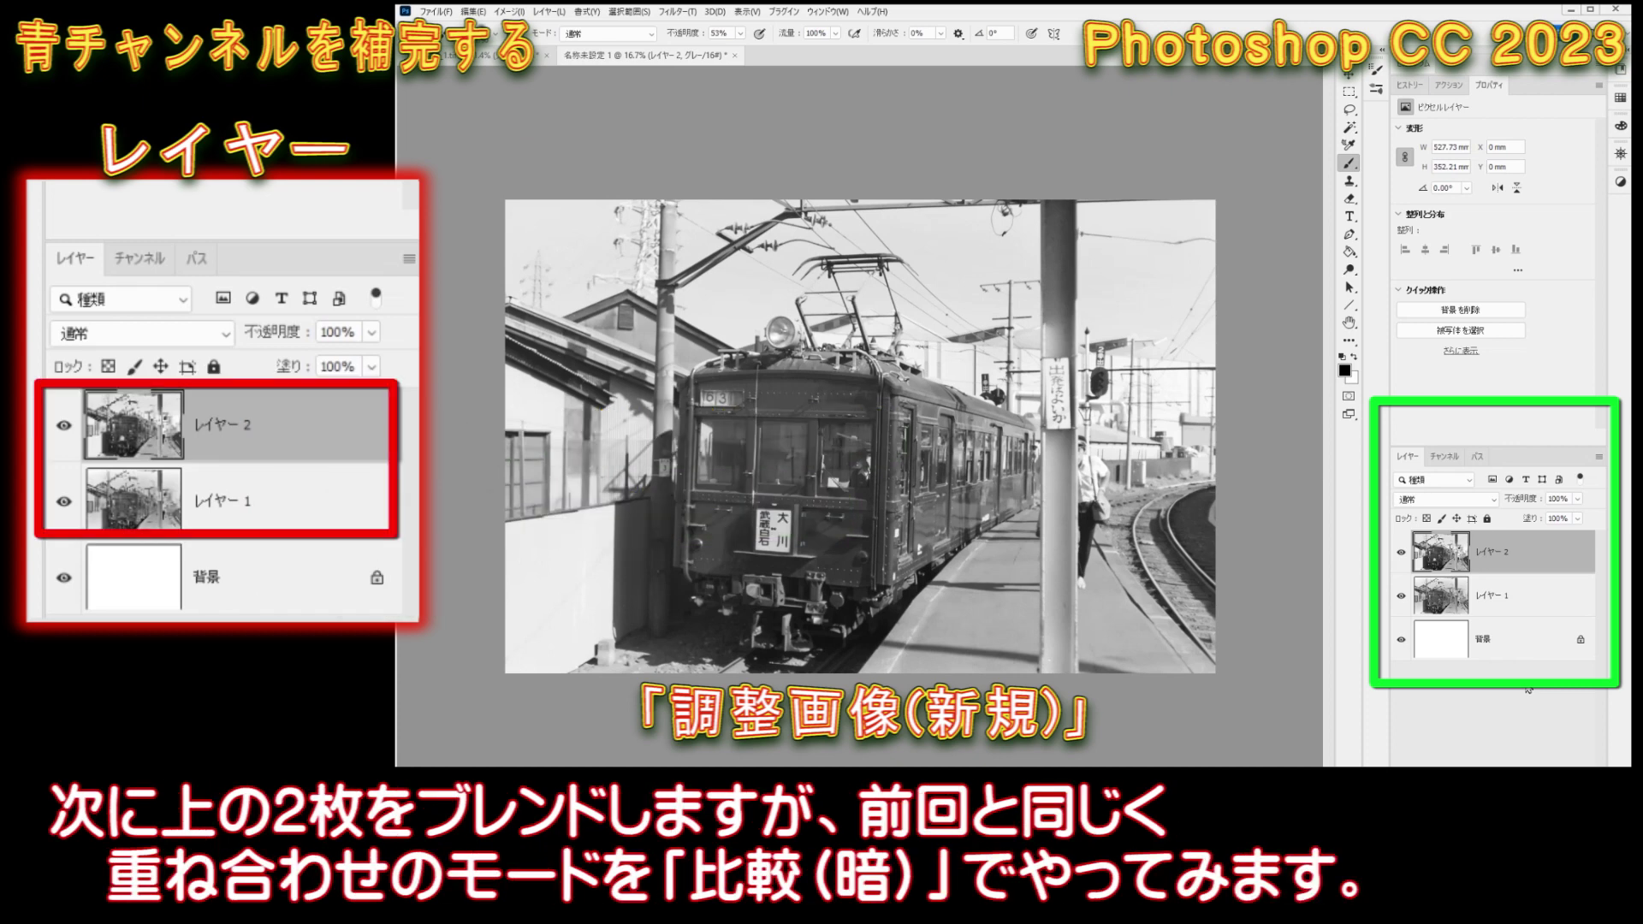
Check both layers' visibility, then set the green layer's blend mode to Darken (比較(暗)).
click(1400, 553)
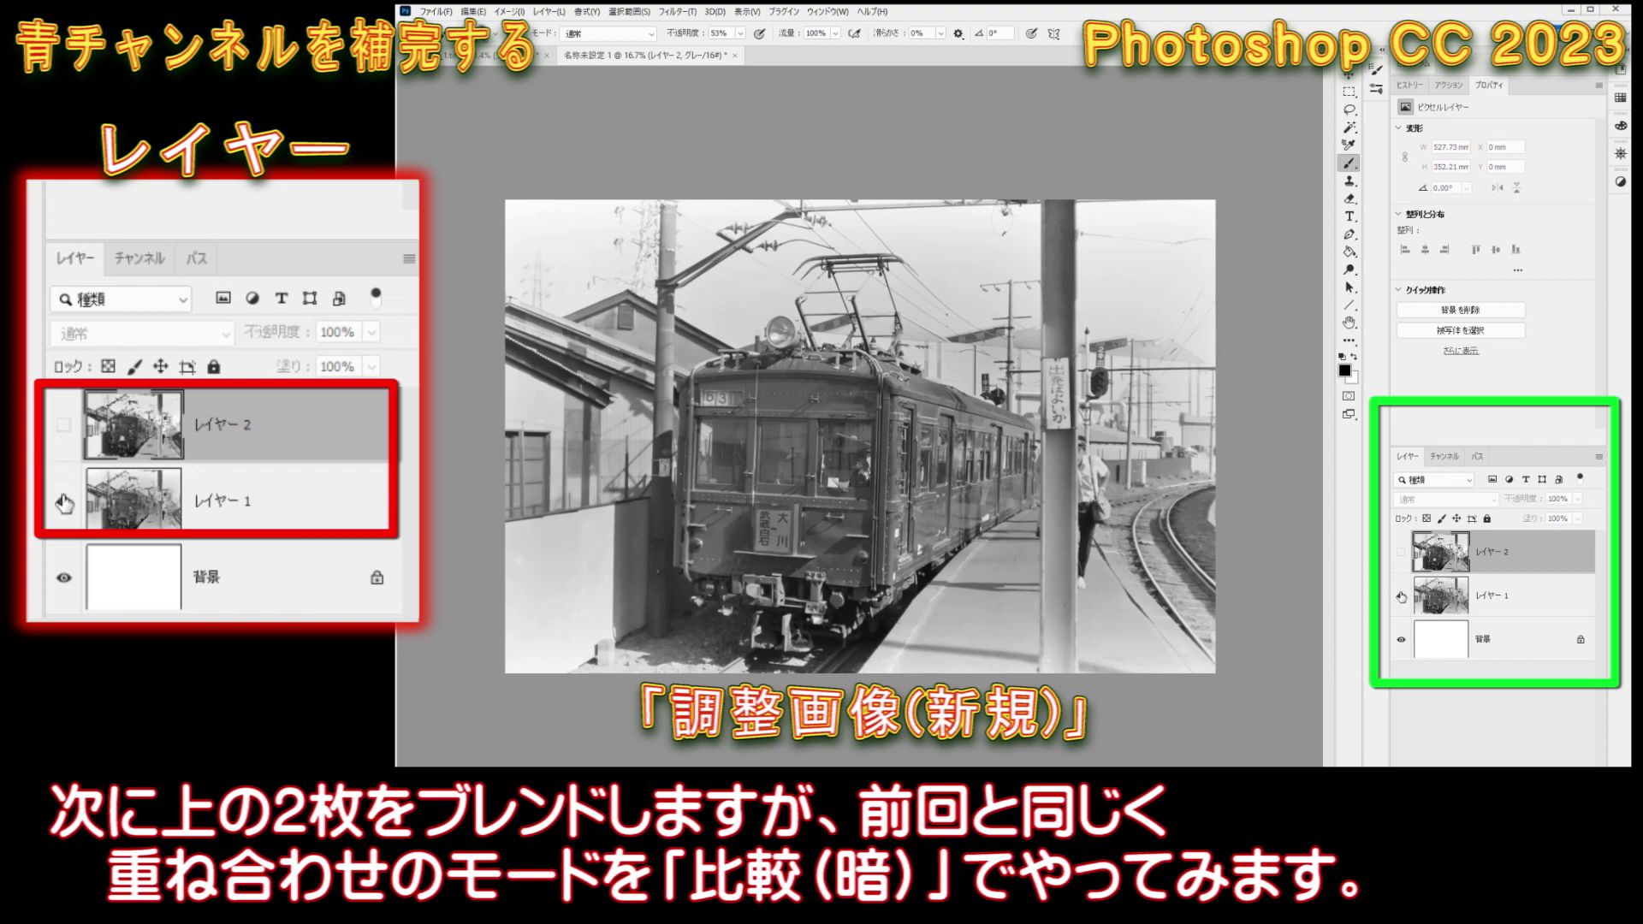
click(1401, 597)
click(1401, 596)
click(1400, 555)
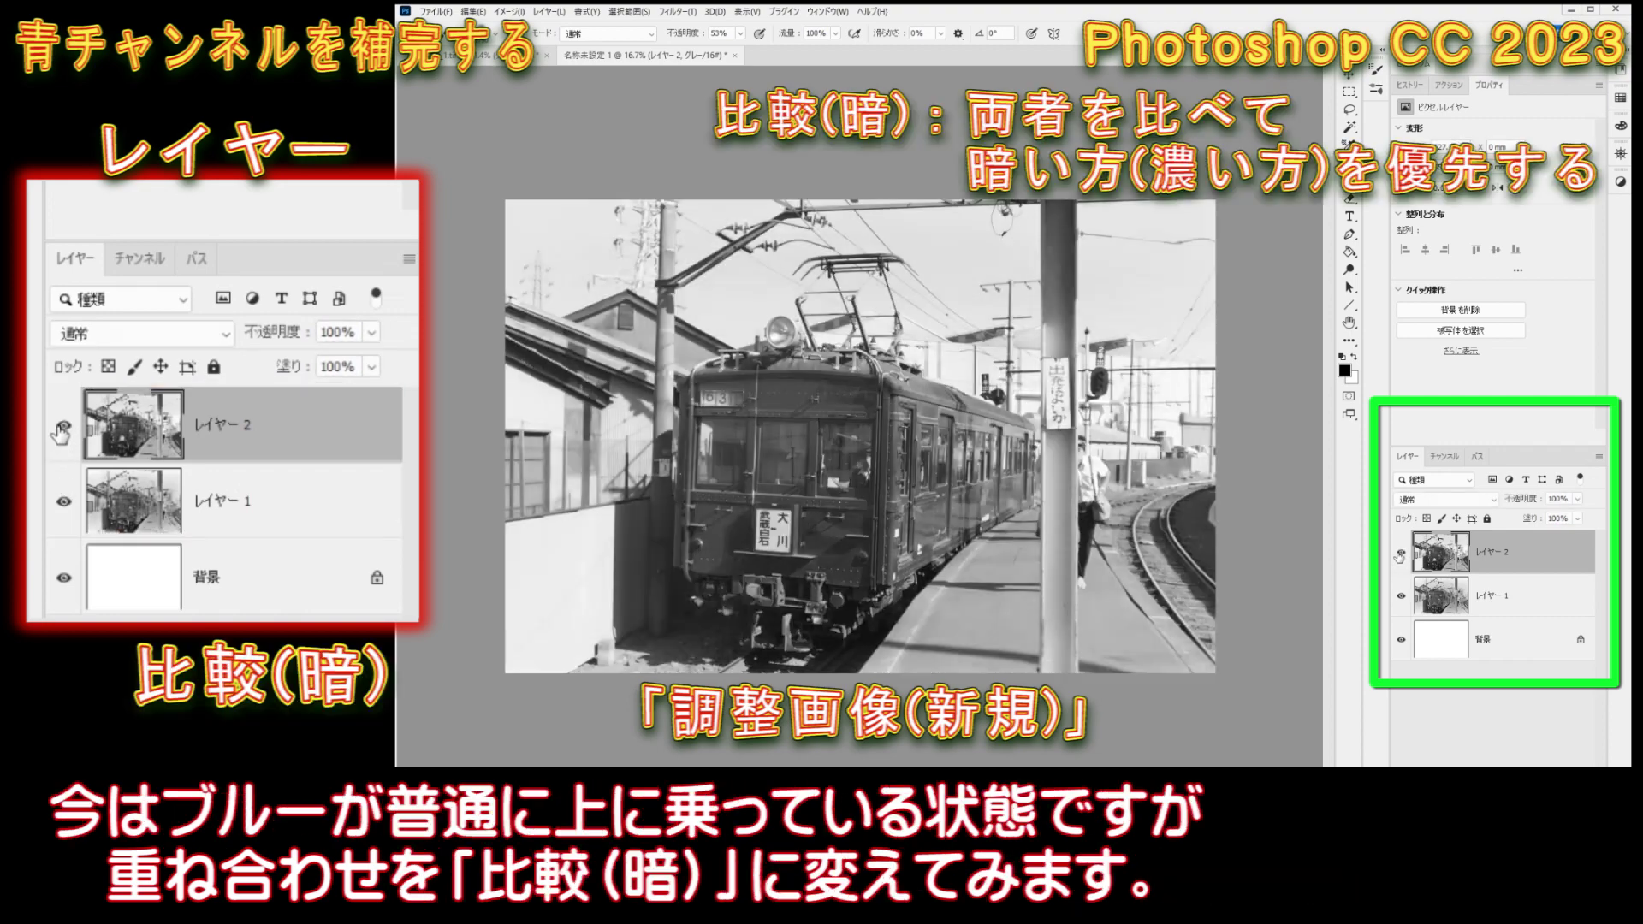
click(1493, 503)
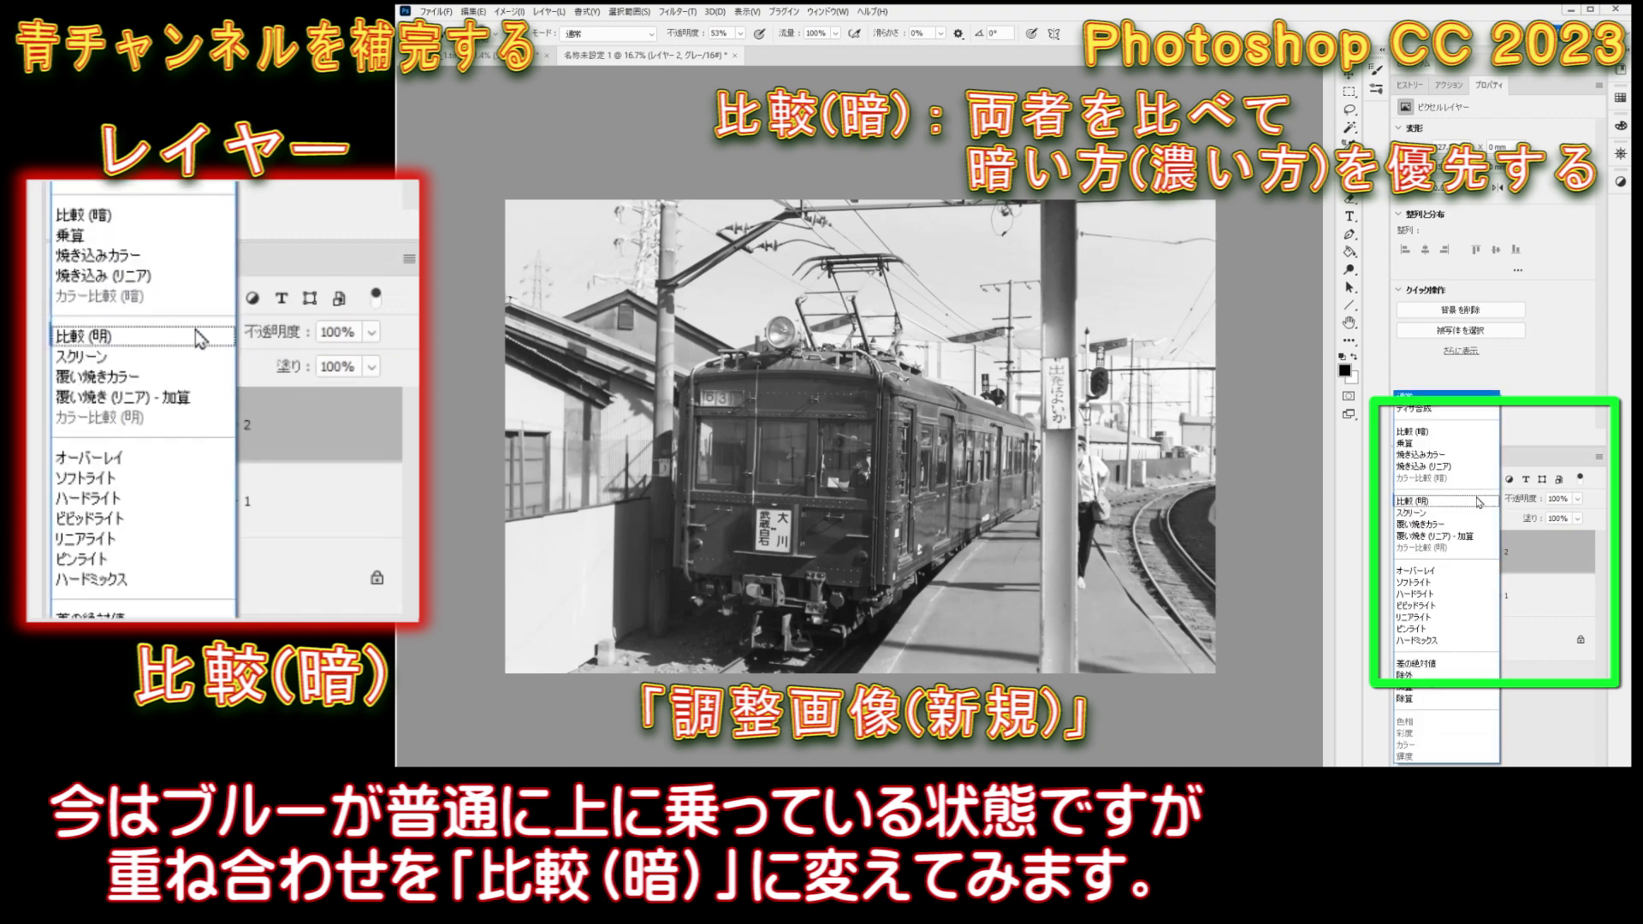
click(1433, 441)
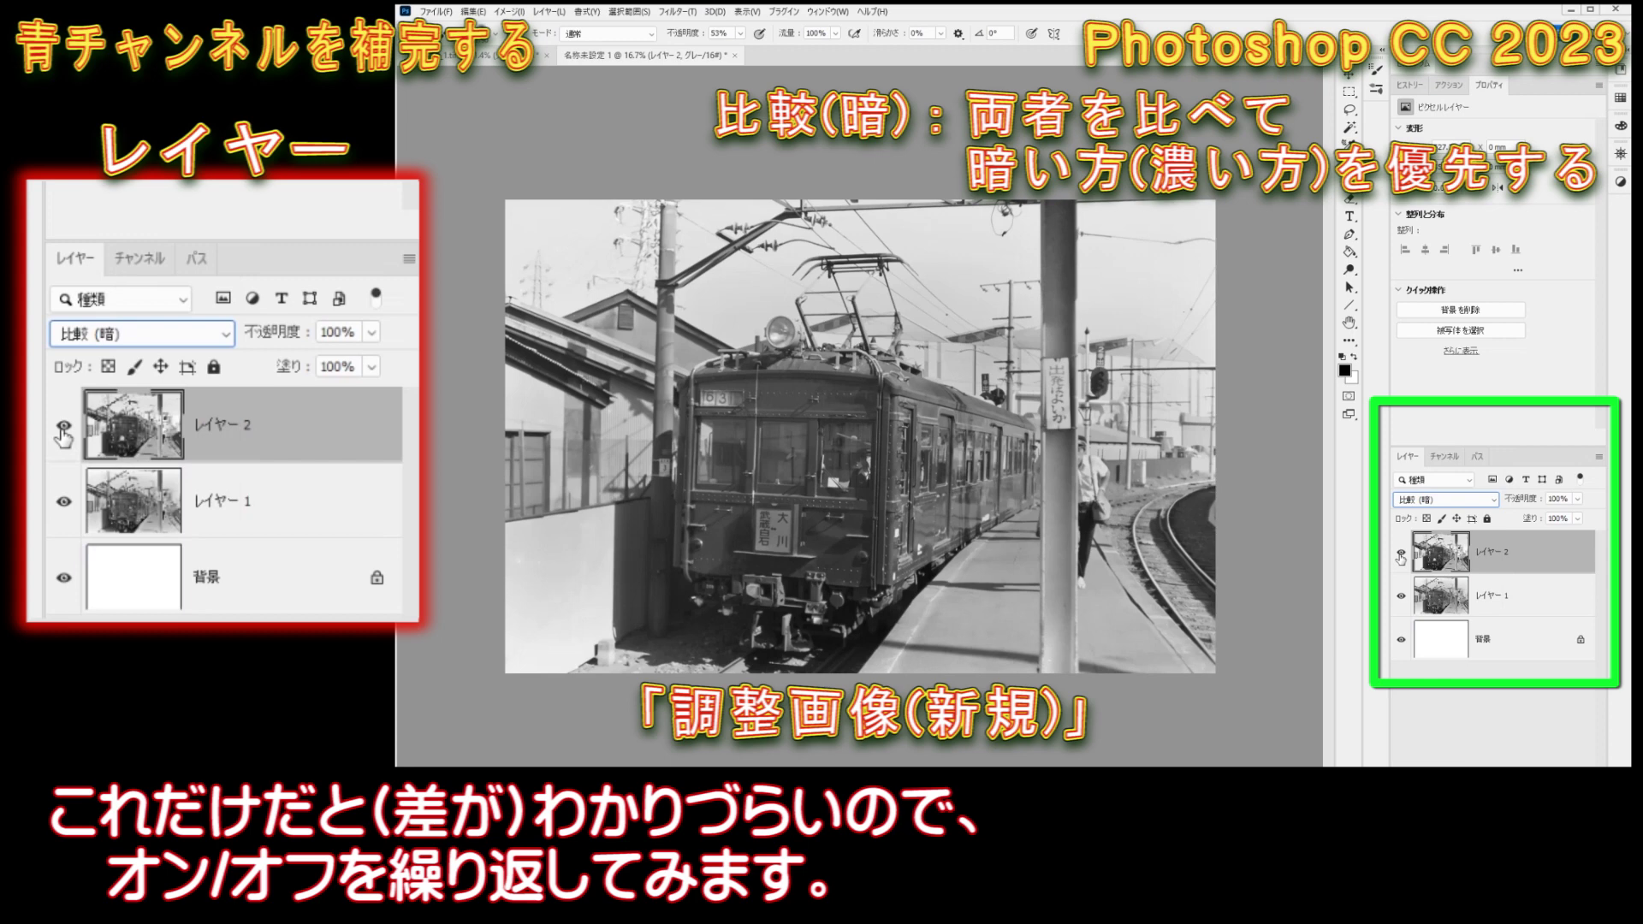
Toggle the green layer on and off to compare the Darken blend against the blue layer.
click(1401, 555)
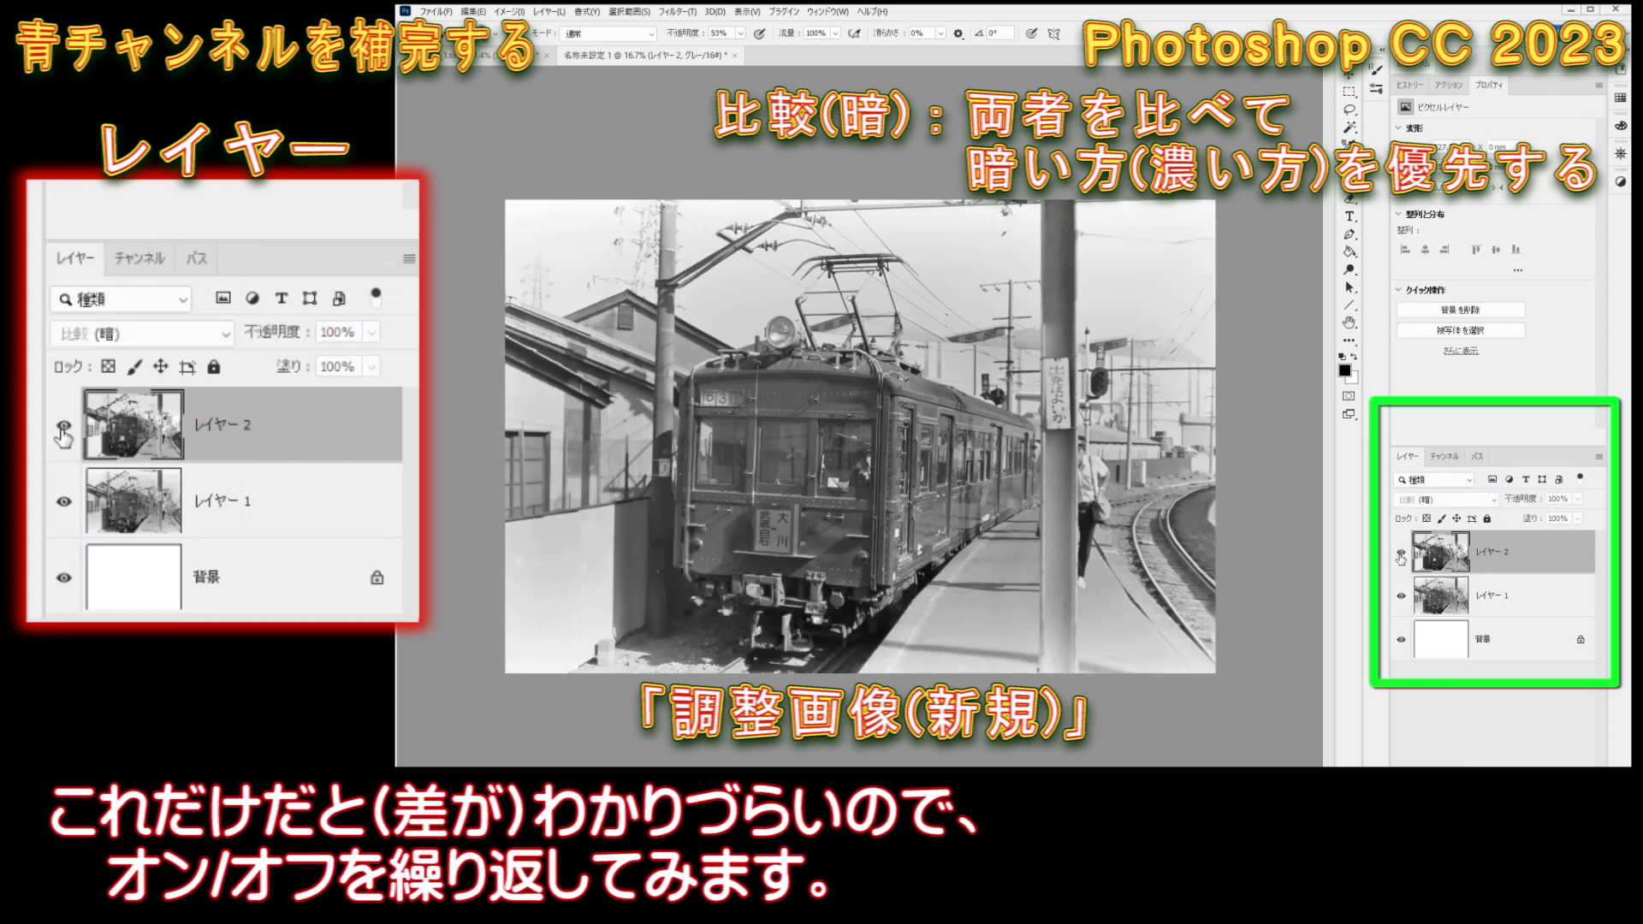
click(1400, 555)
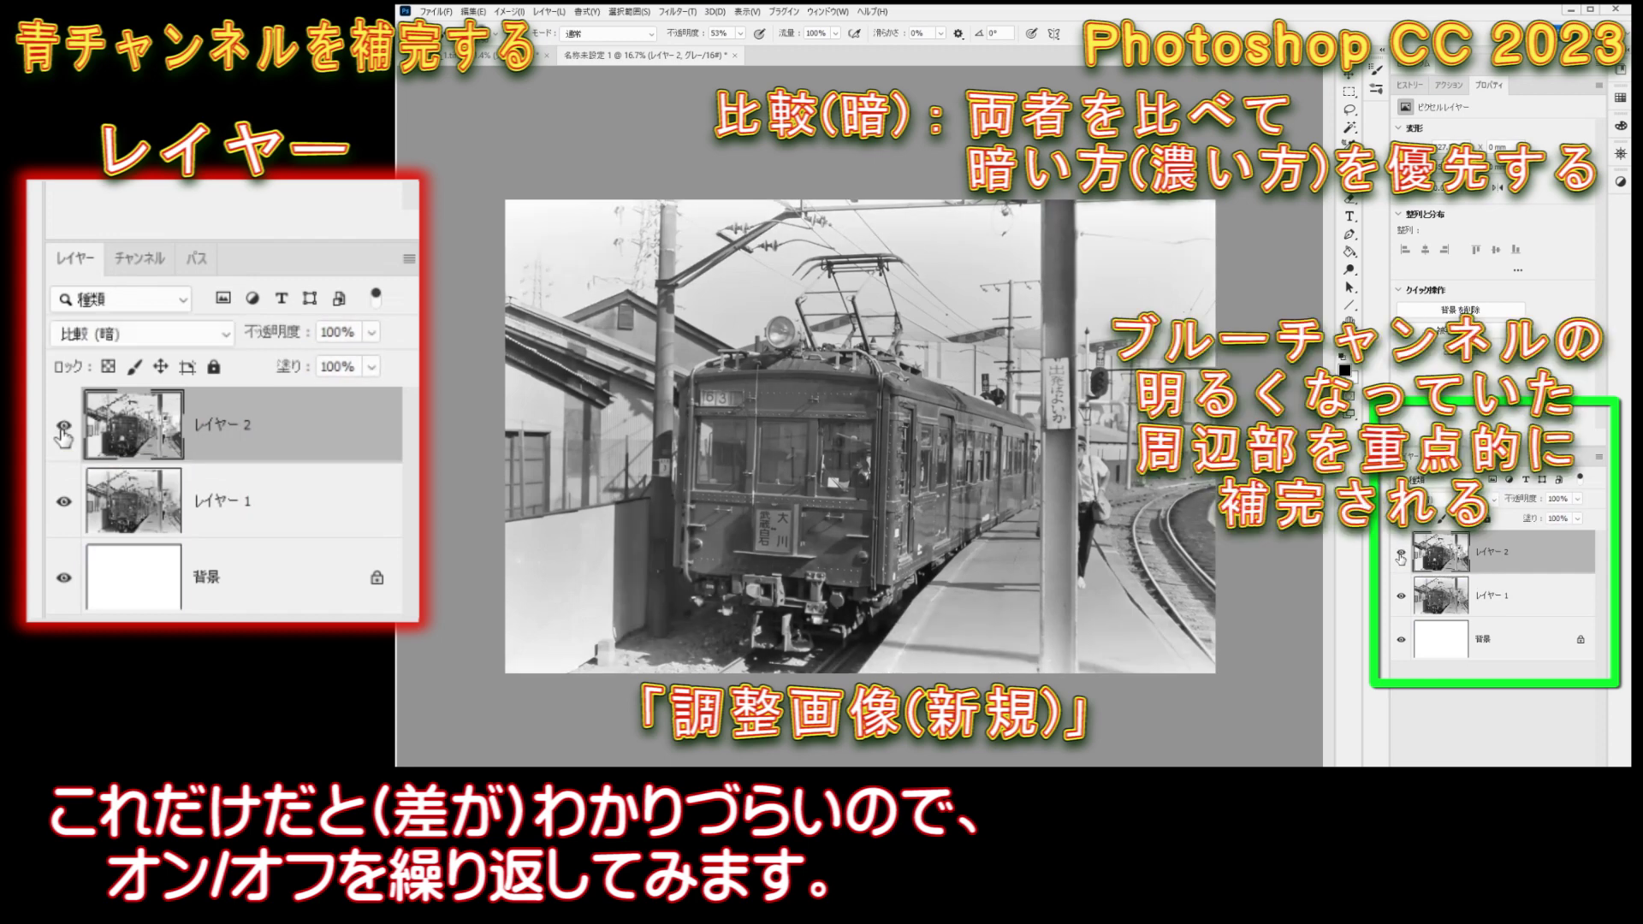
click(1400, 554)
click(1400, 554)
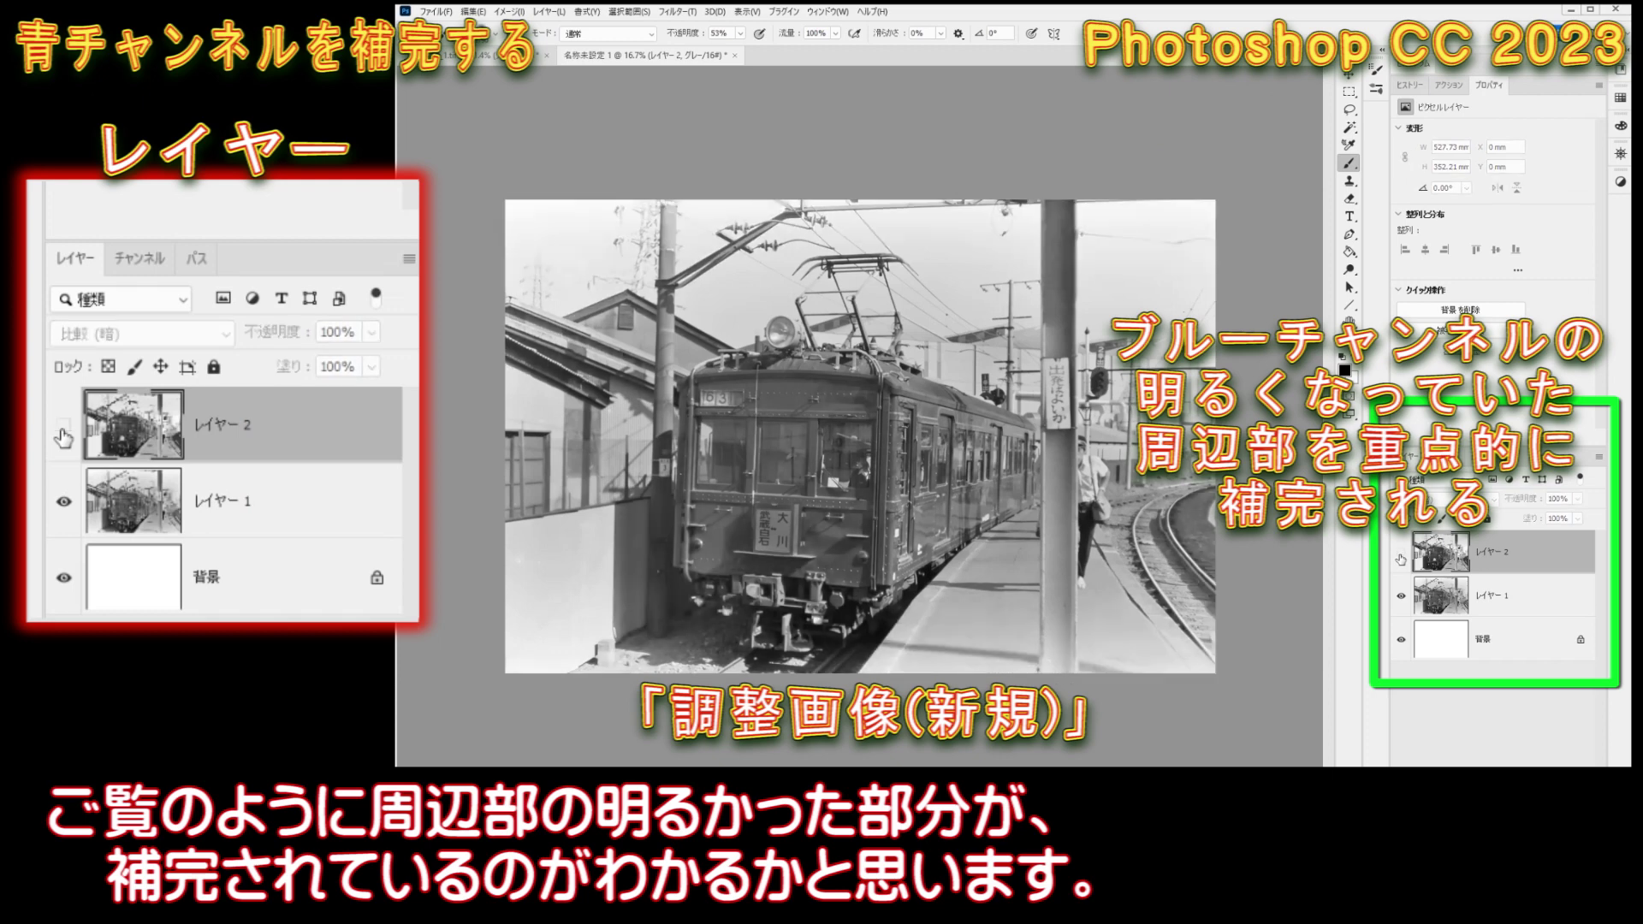
click(1401, 554)
click(1400, 554)
click(1400, 554)
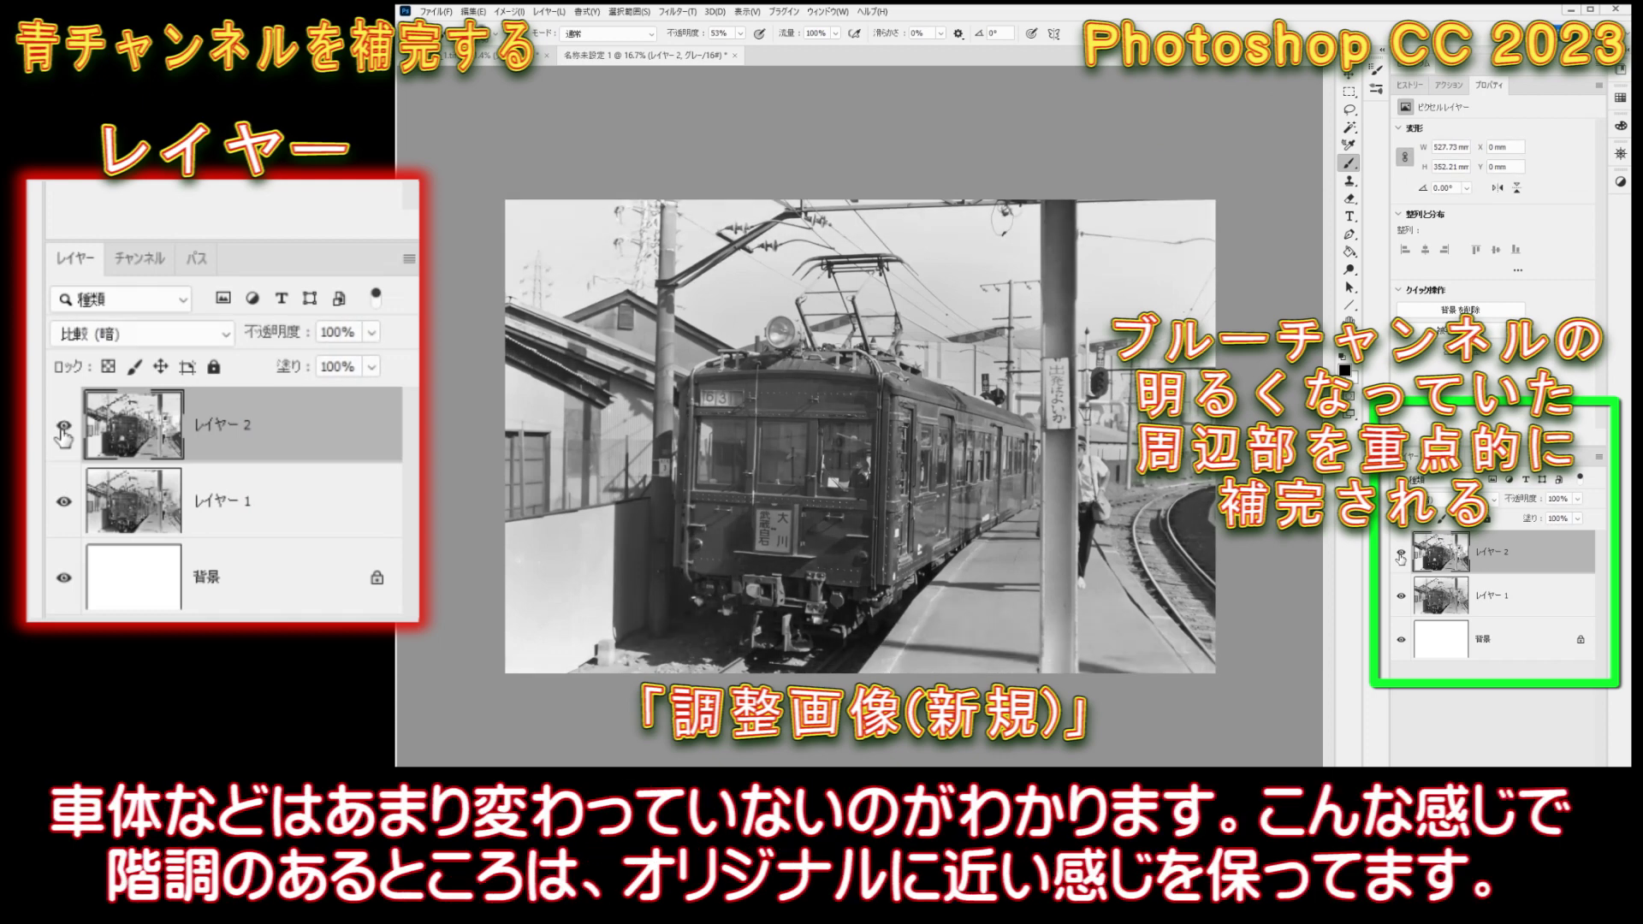
click(1400, 554)
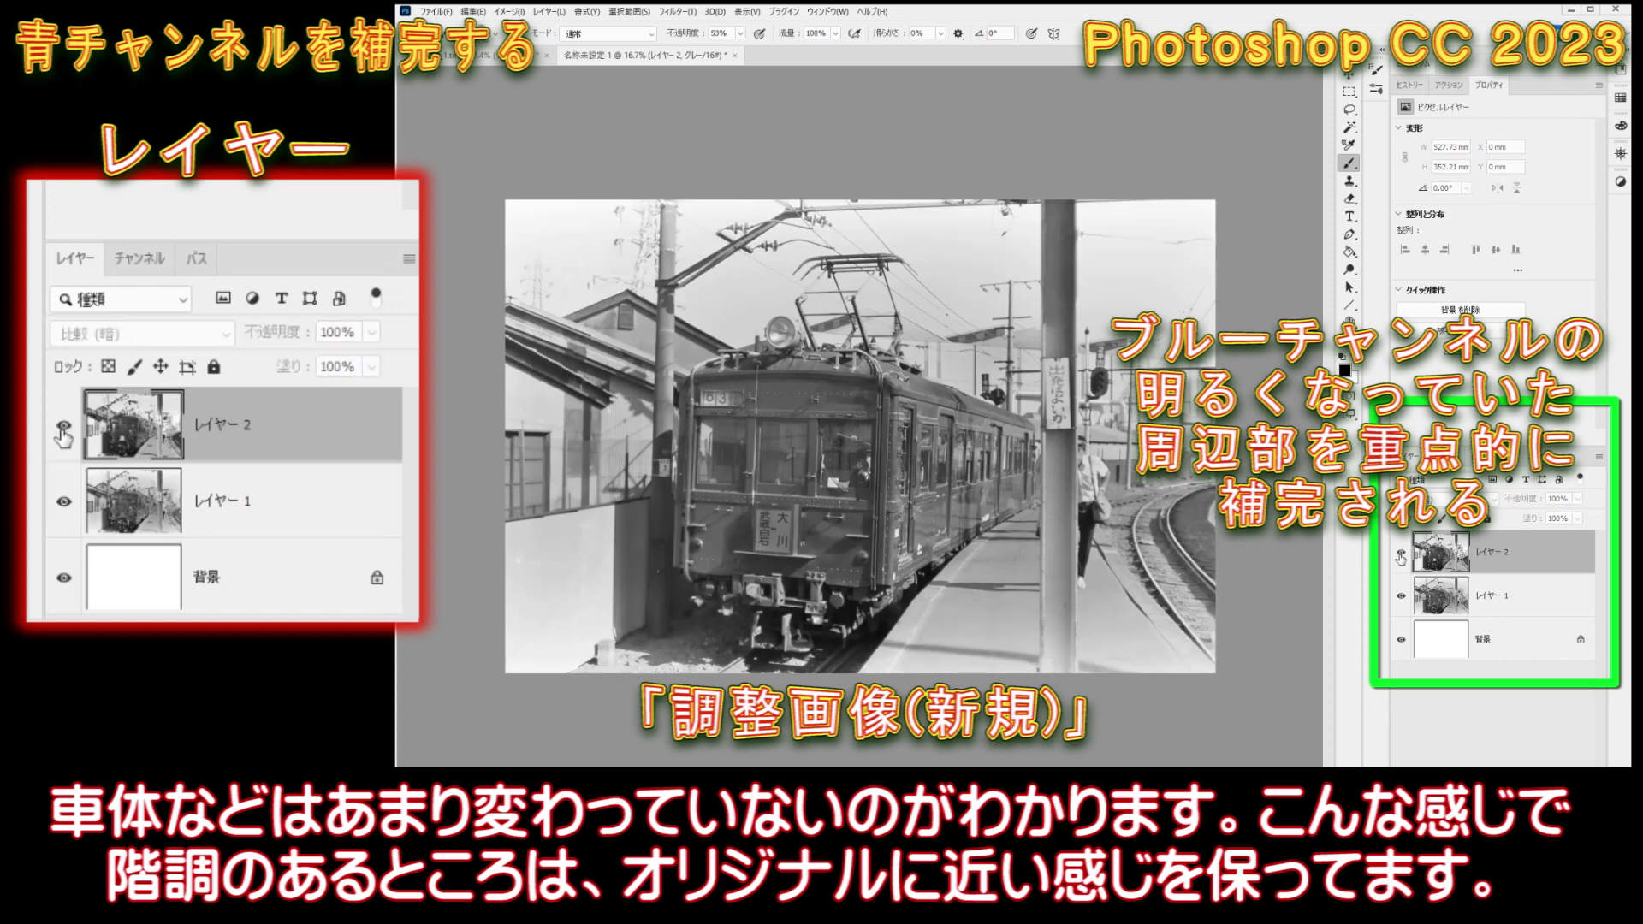
click(1401, 554)
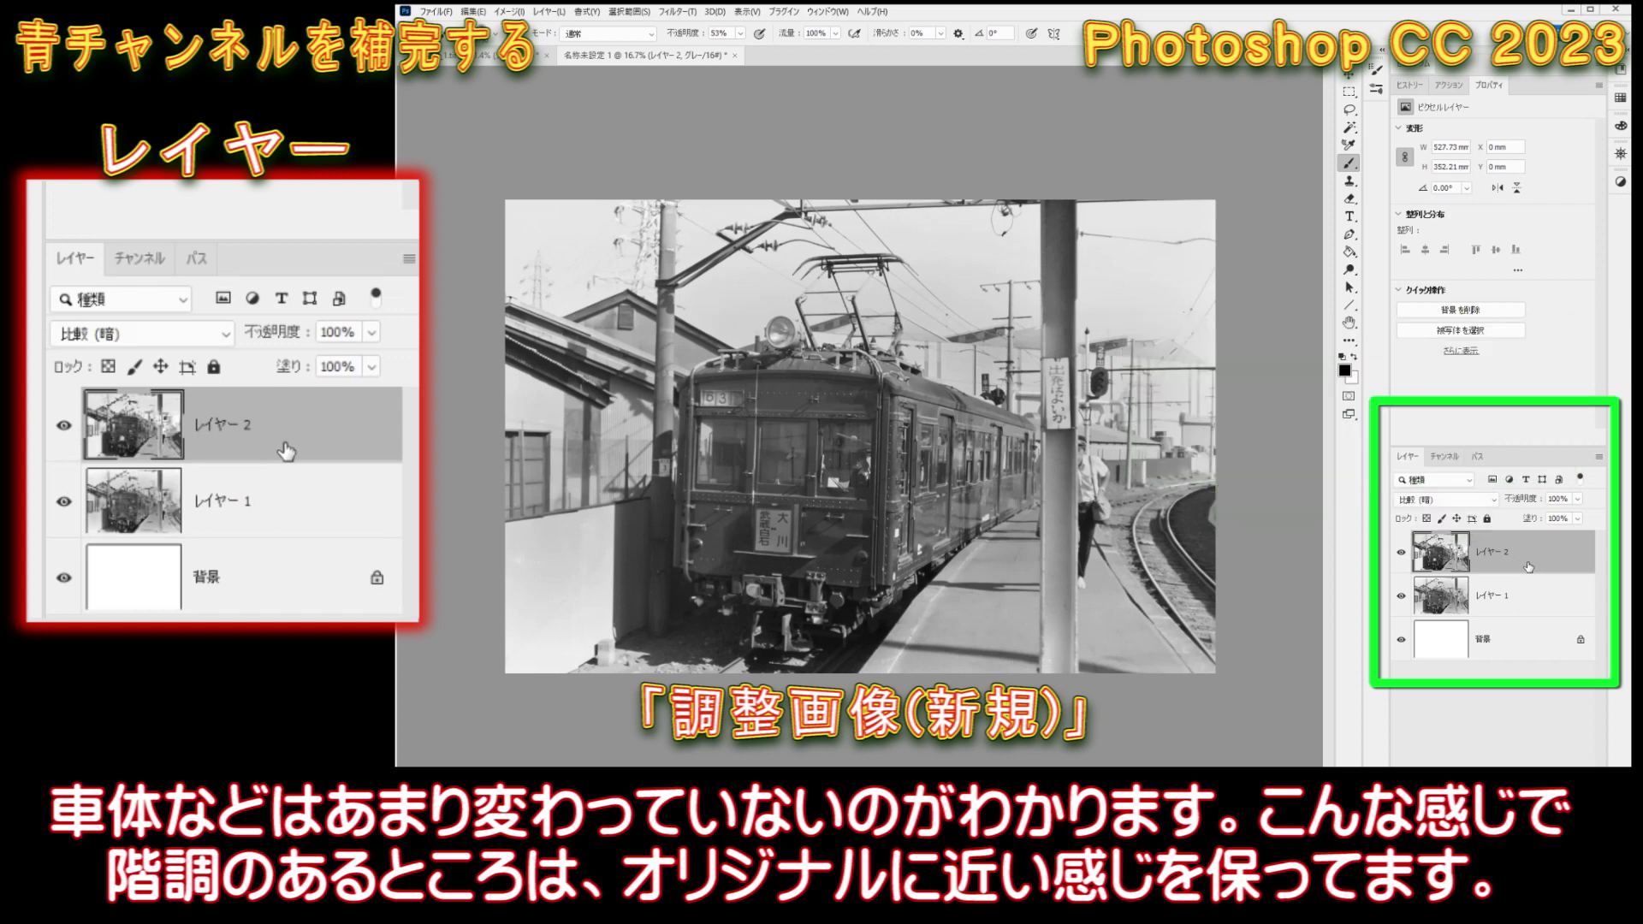
click(548, 11)
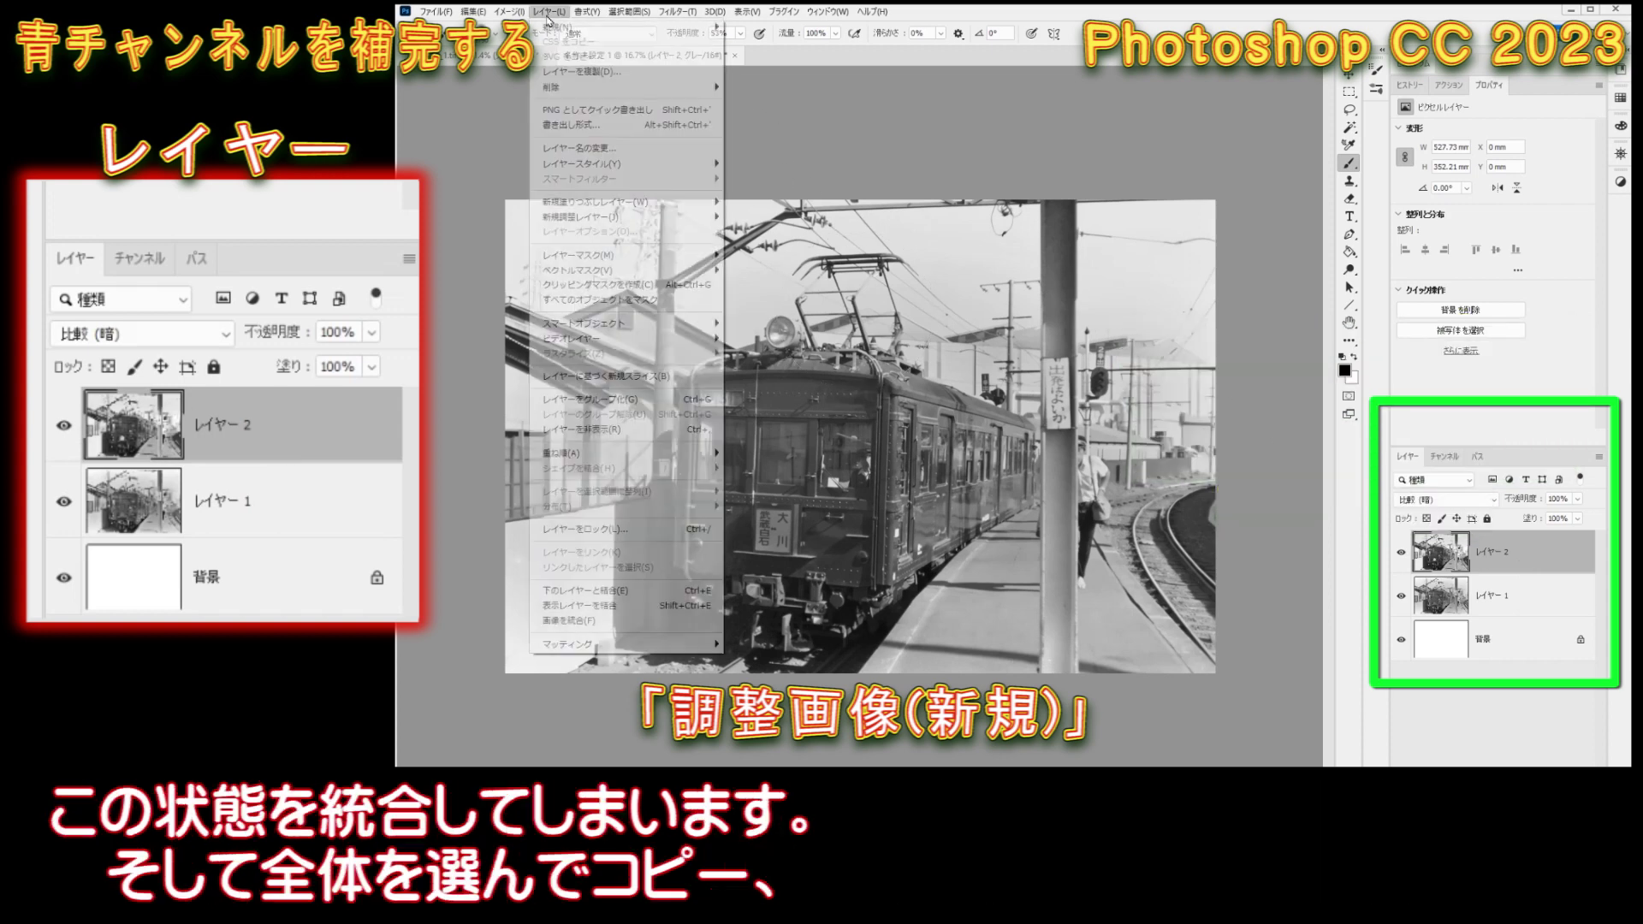
Flatten the Darken-blended layers and copy the whole flattened image.
click(578, 620)
click(629, 11)
click(473, 11)
click(484, 118)
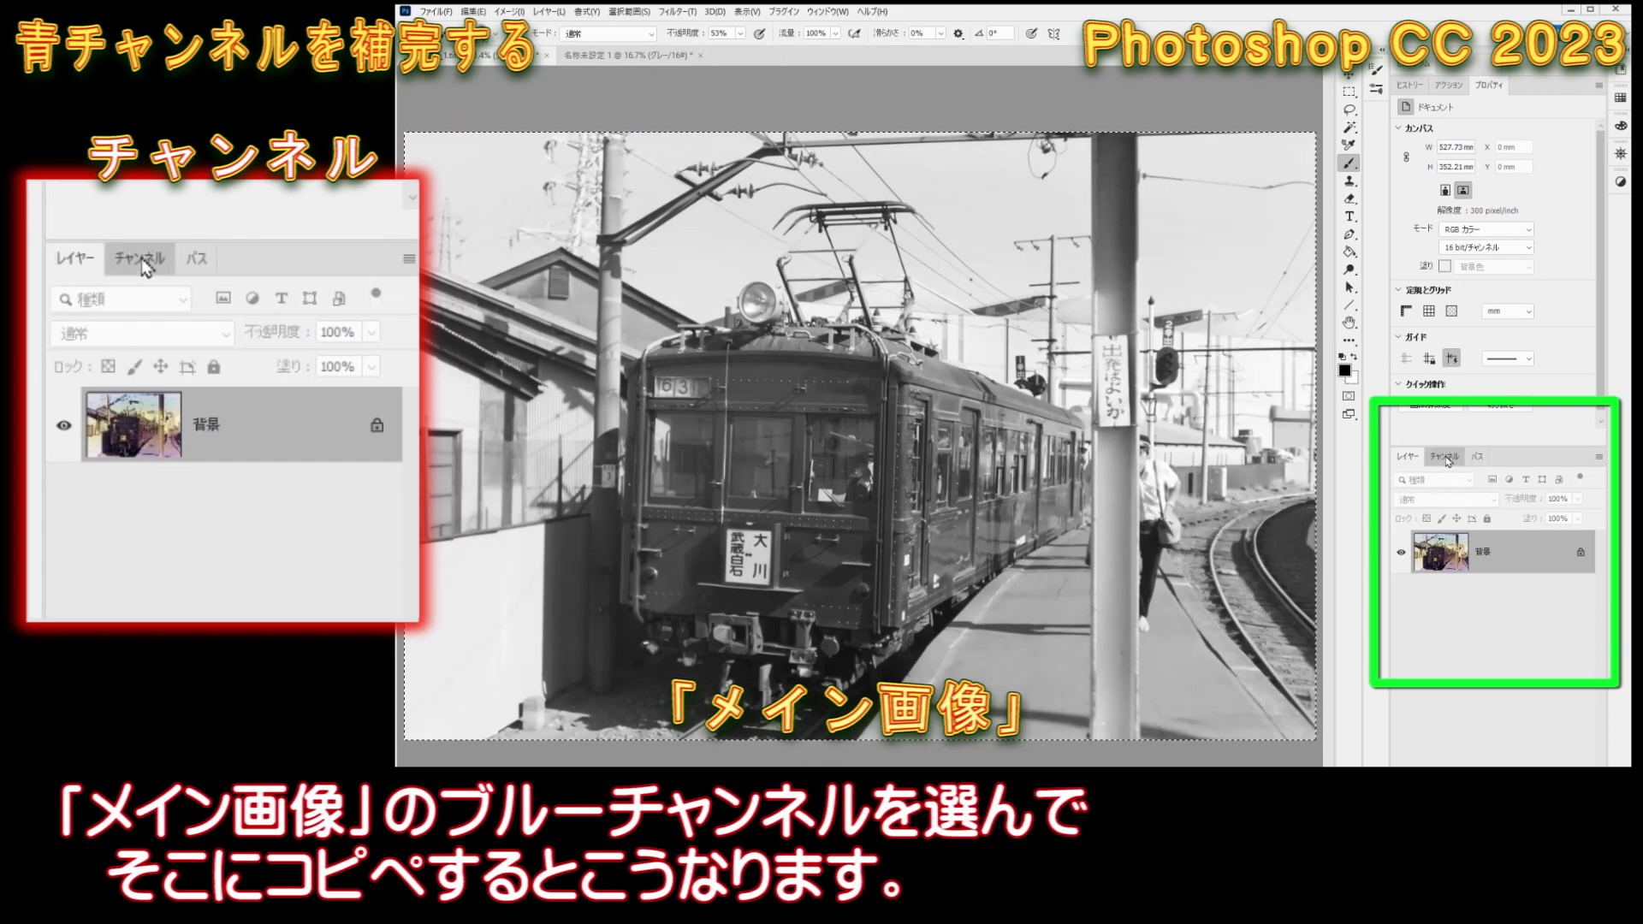
Paste the blend into the main photo's Blue channel, then return to the RGB composite with History shown.
click(1444, 456)
click(1508, 612)
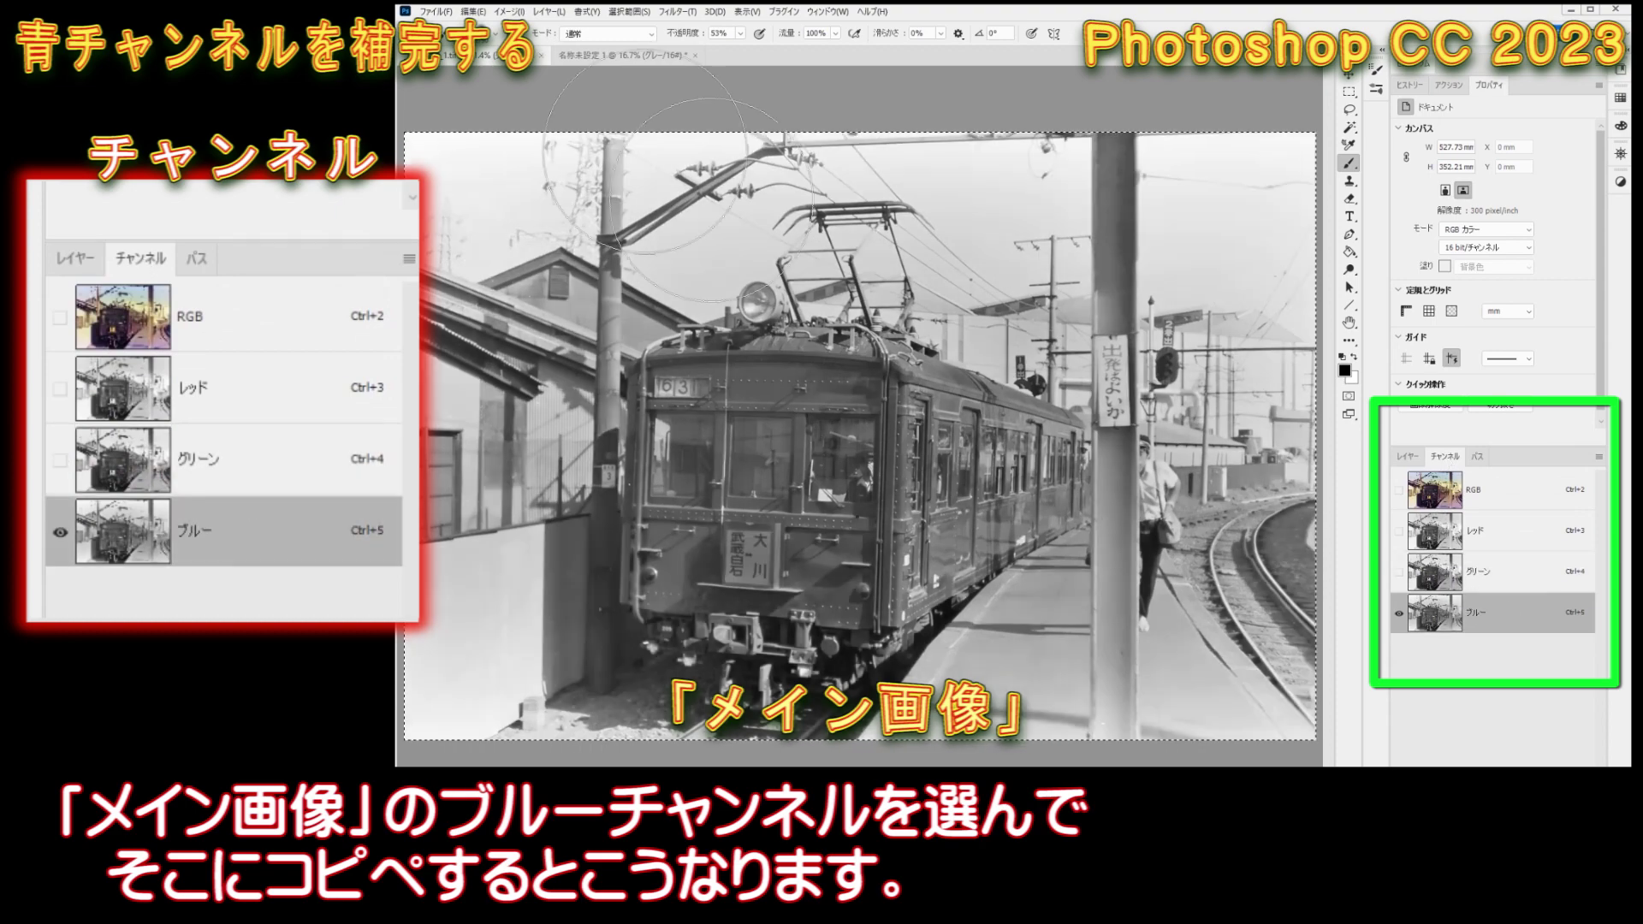
click(473, 11)
click(492, 148)
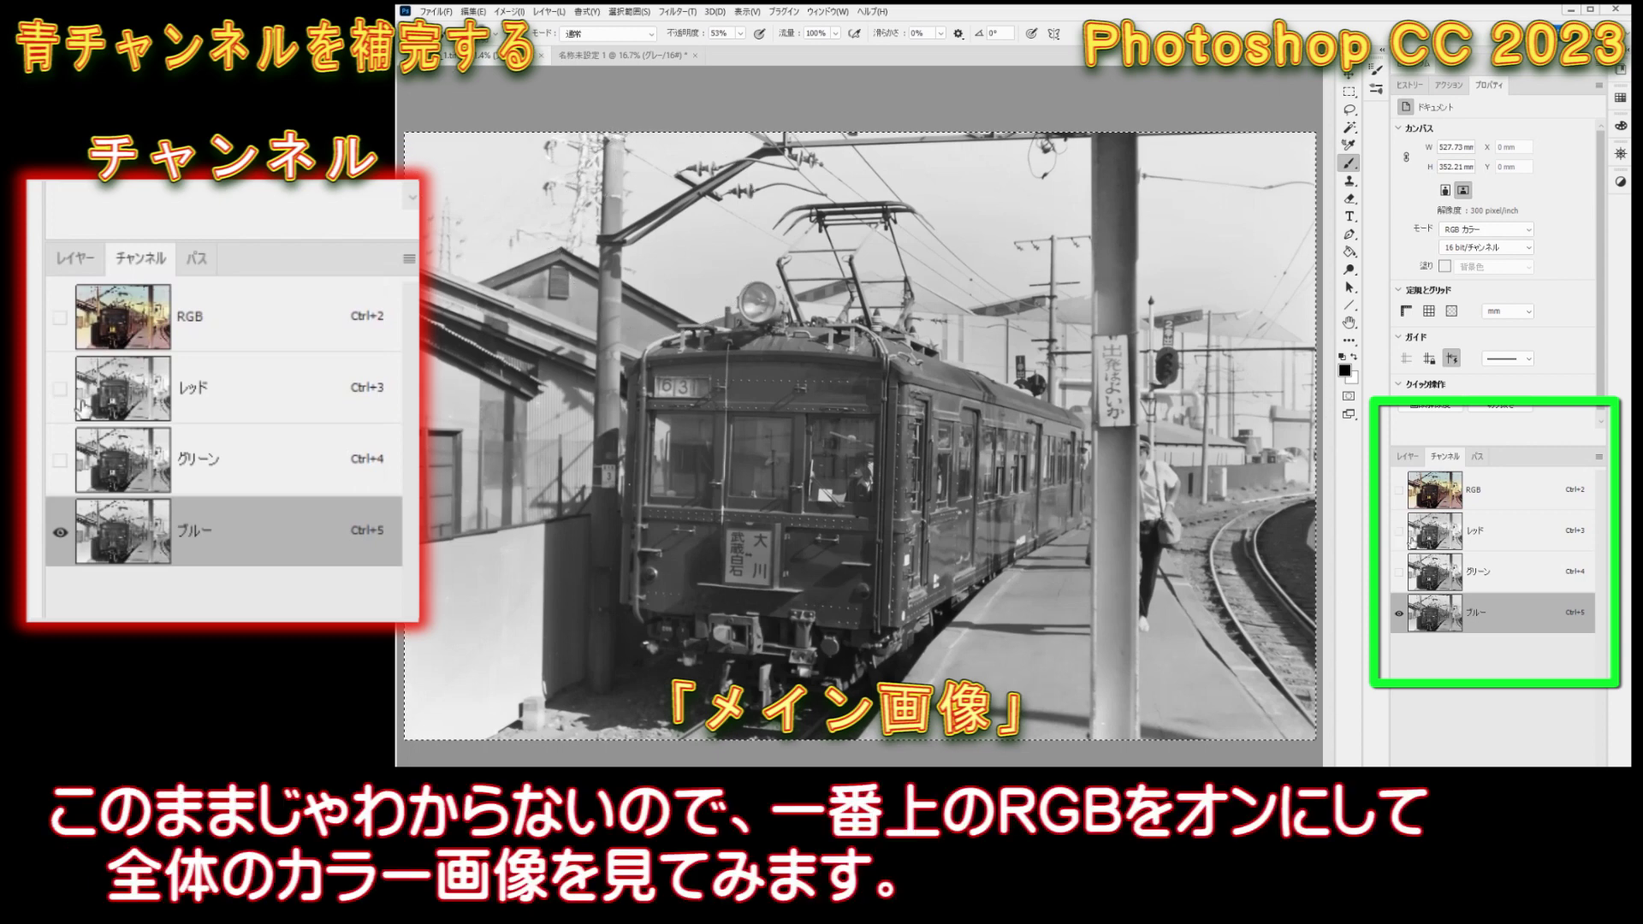
click(1514, 494)
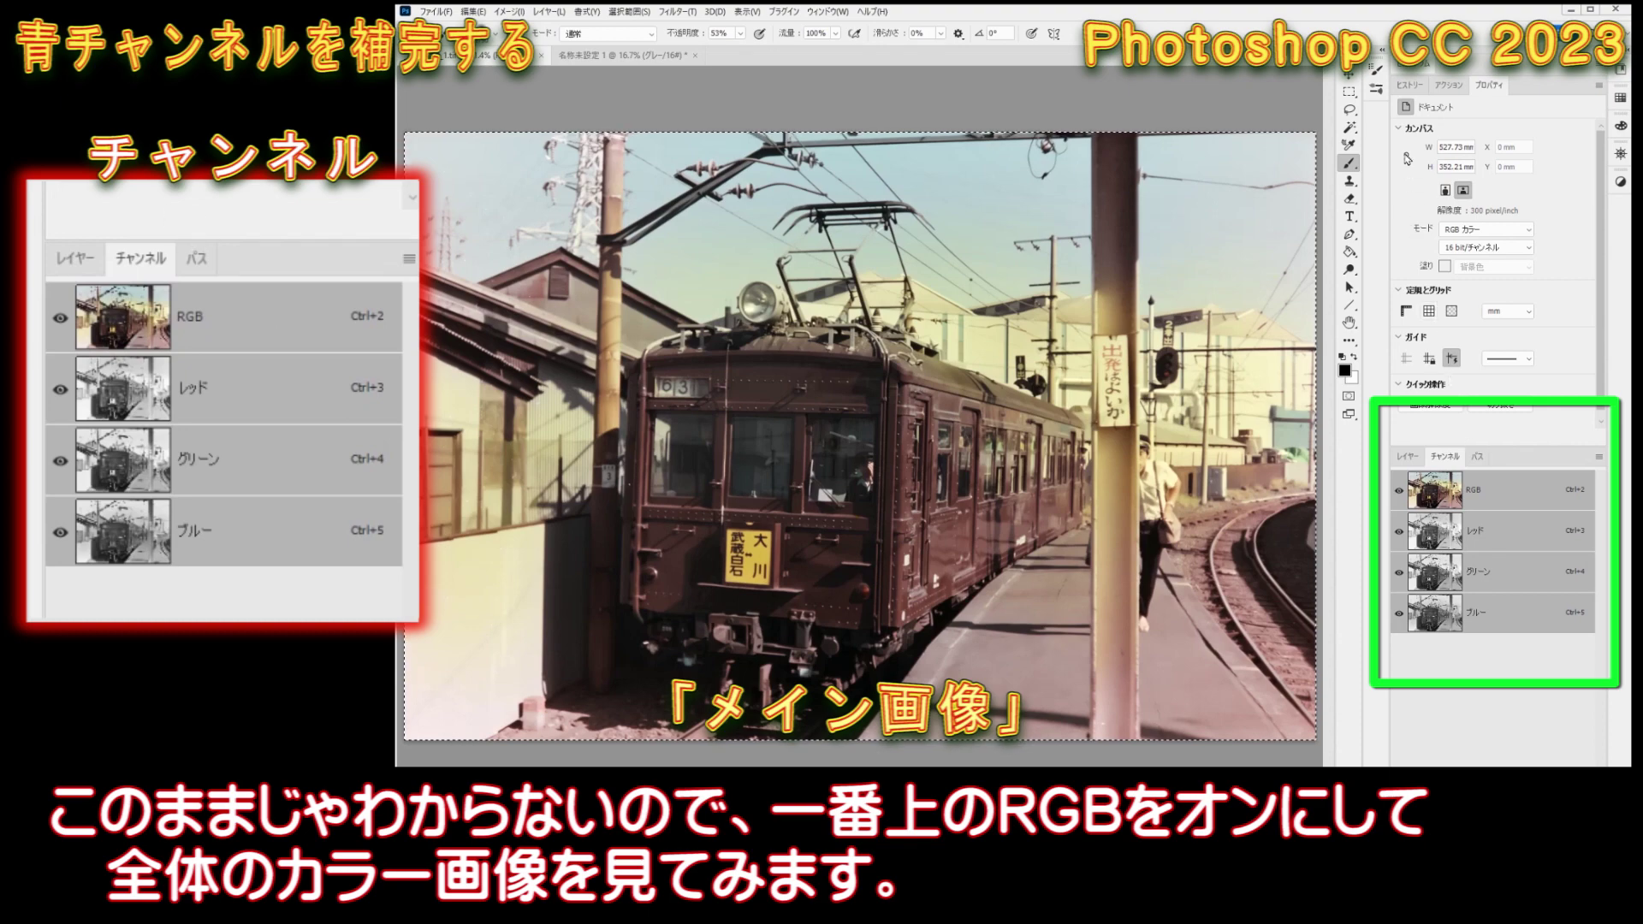
click(1400, 86)
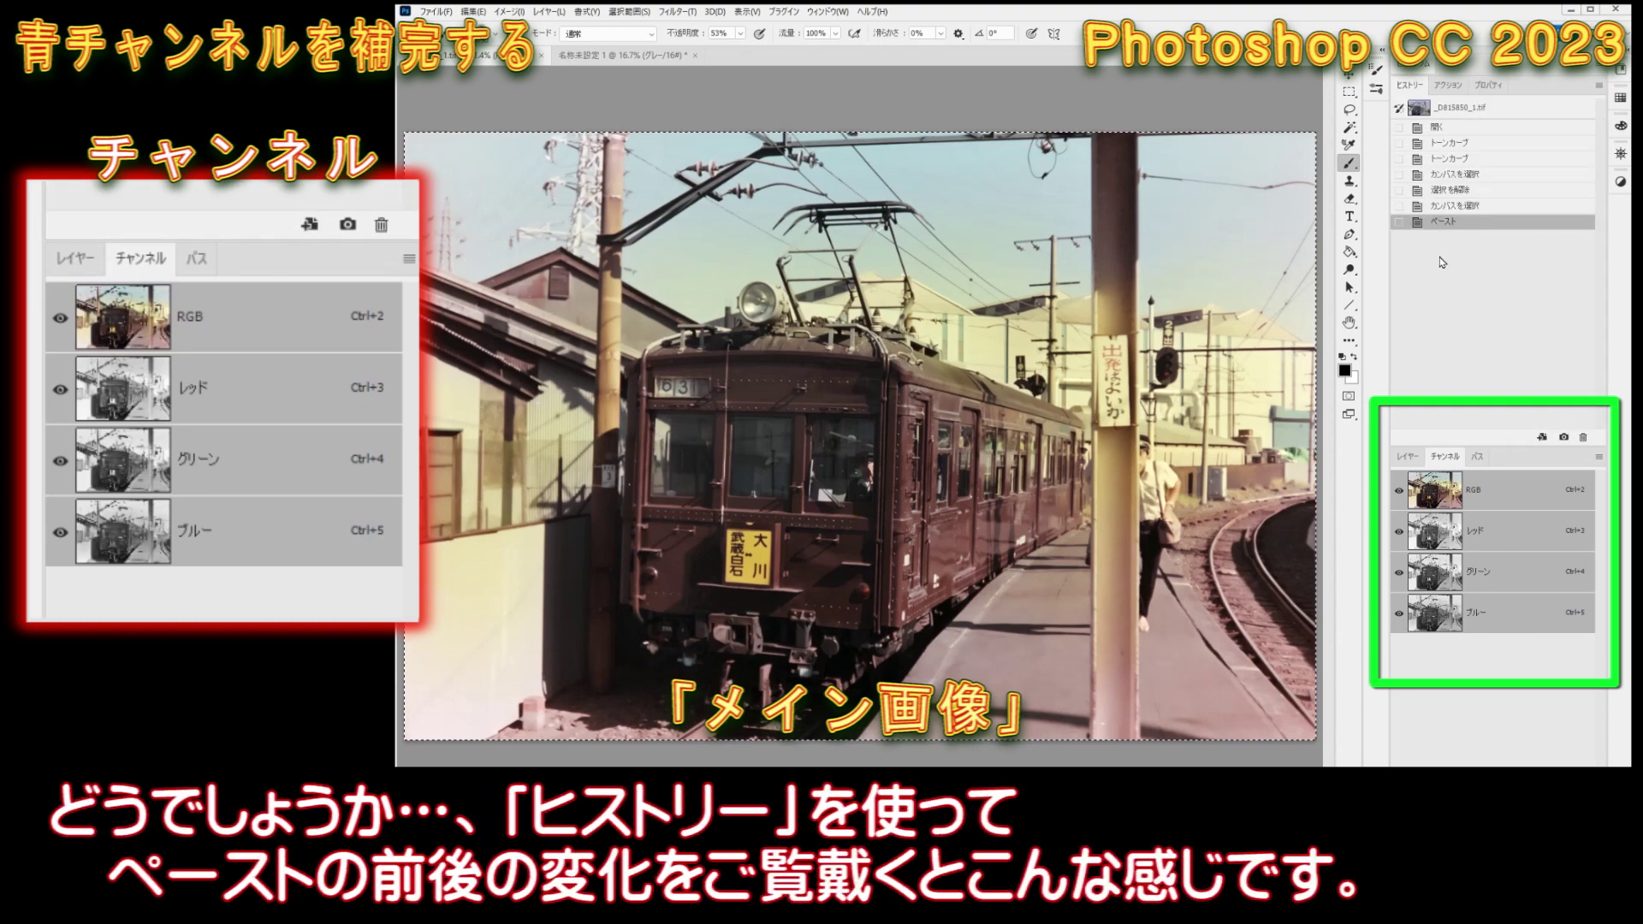
Alternate between the History states before and after the blue-channel paste, ending on the pasted result.
click(1452, 207)
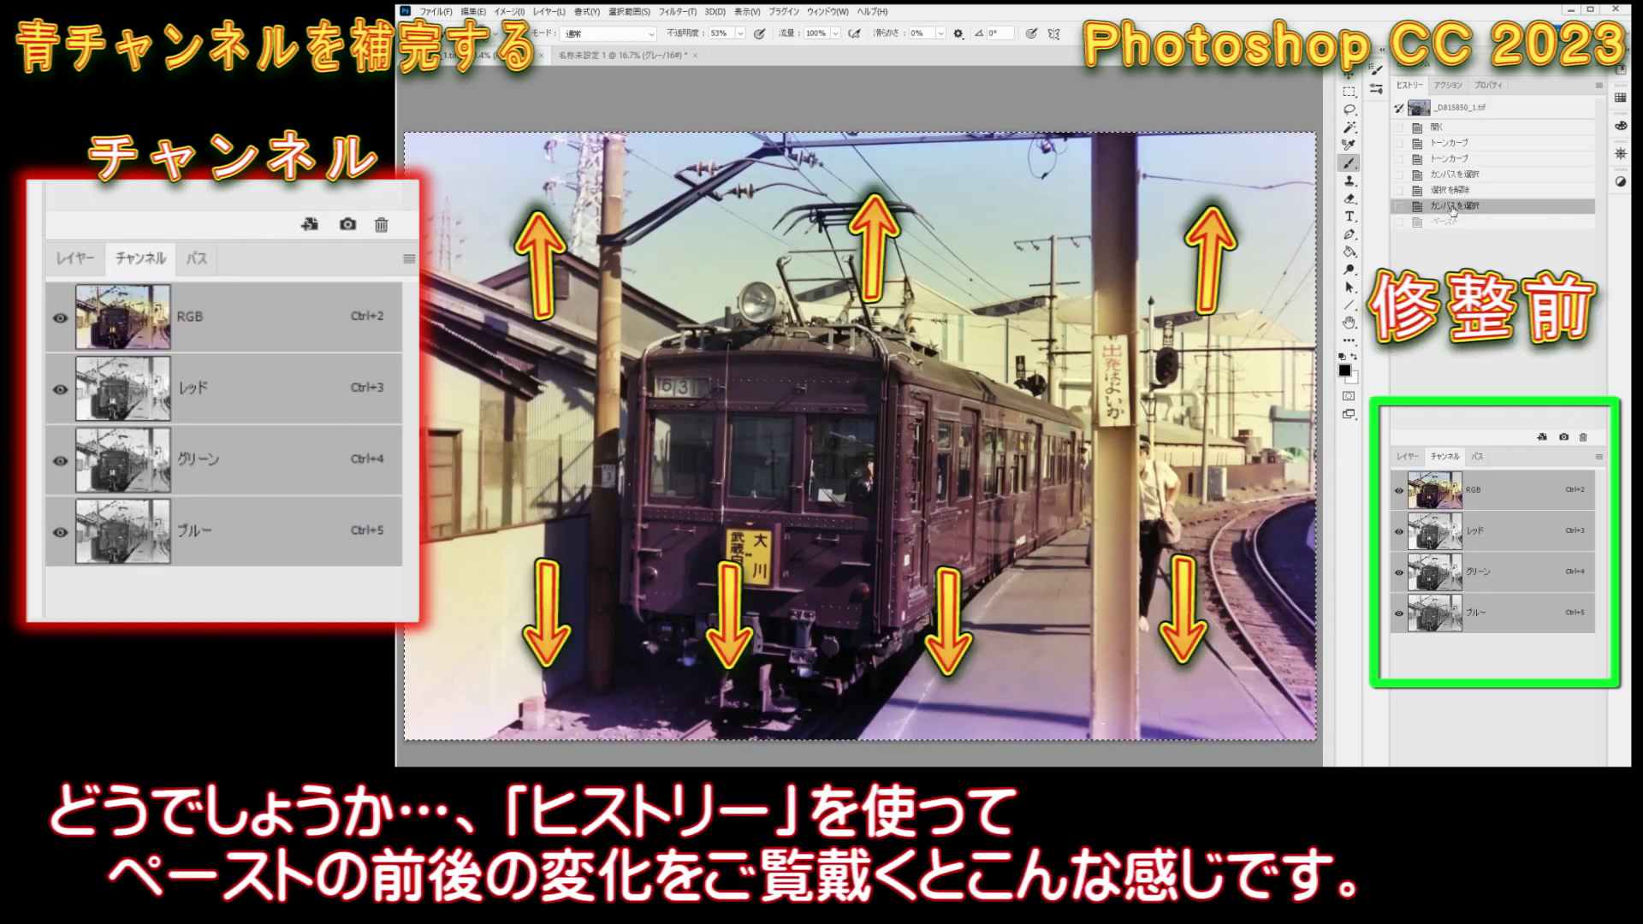
click(1452, 223)
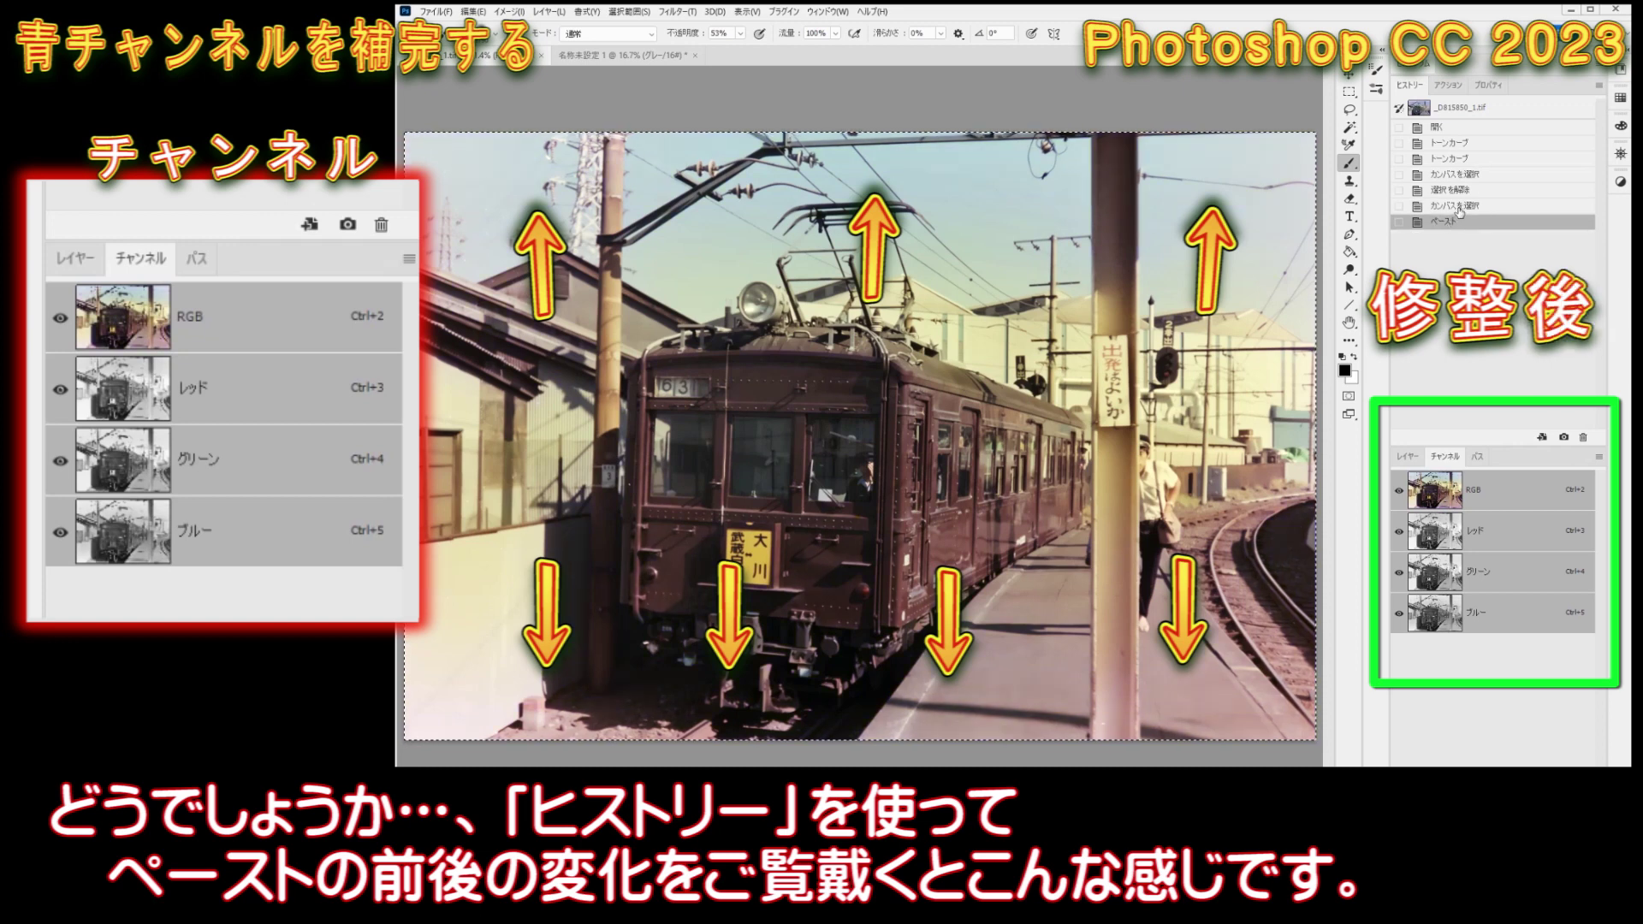
click(1458, 209)
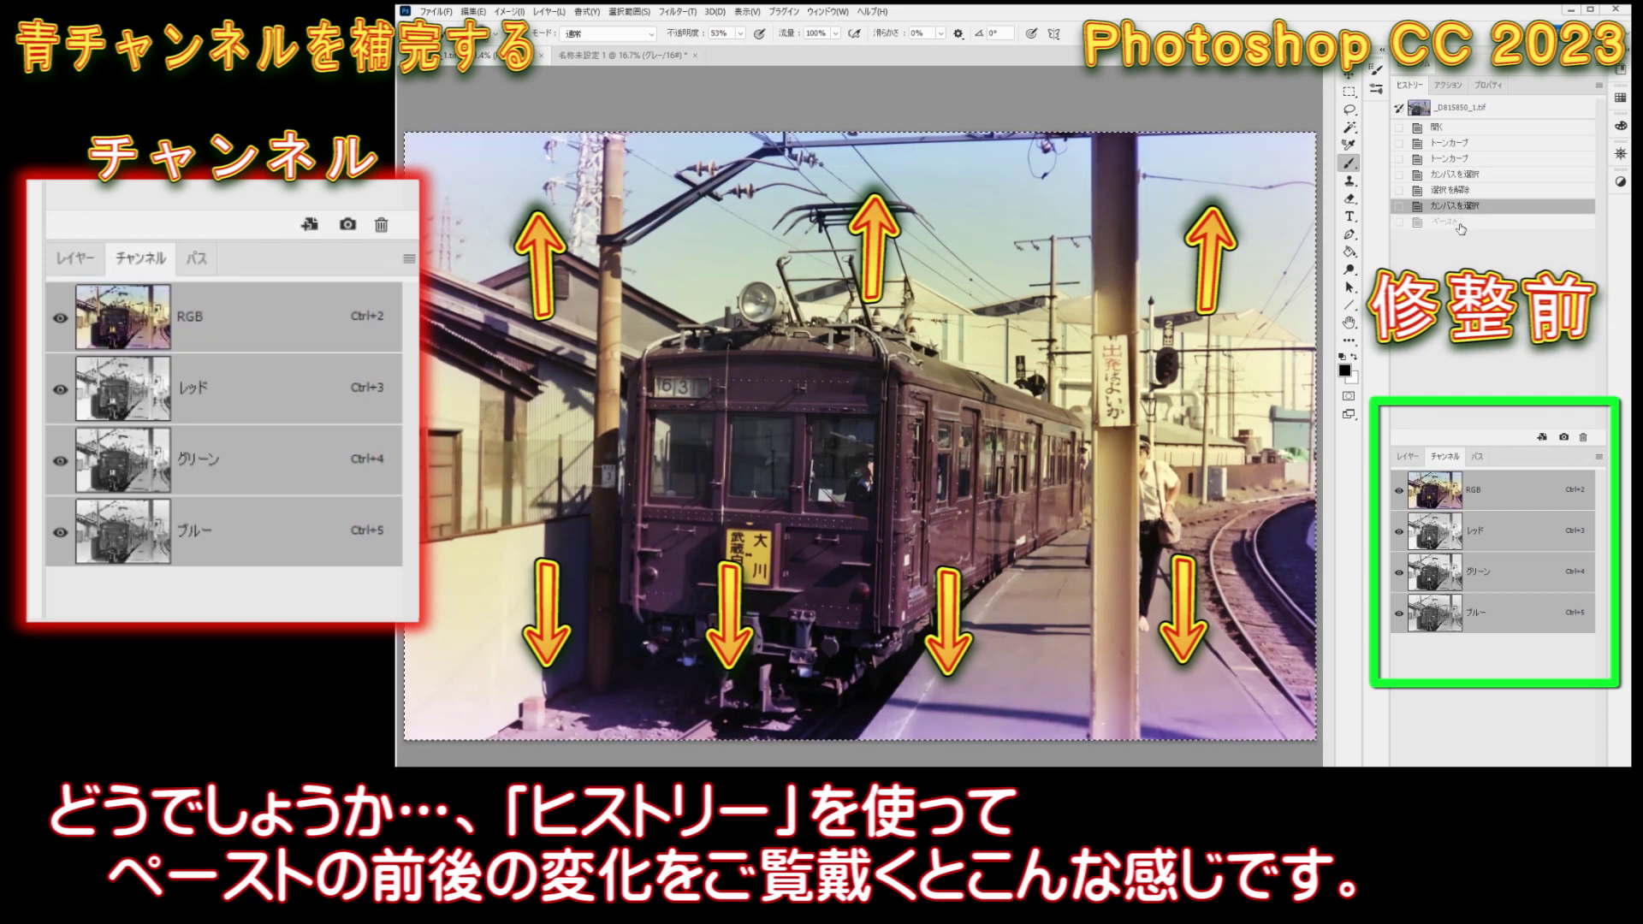
click(1461, 224)
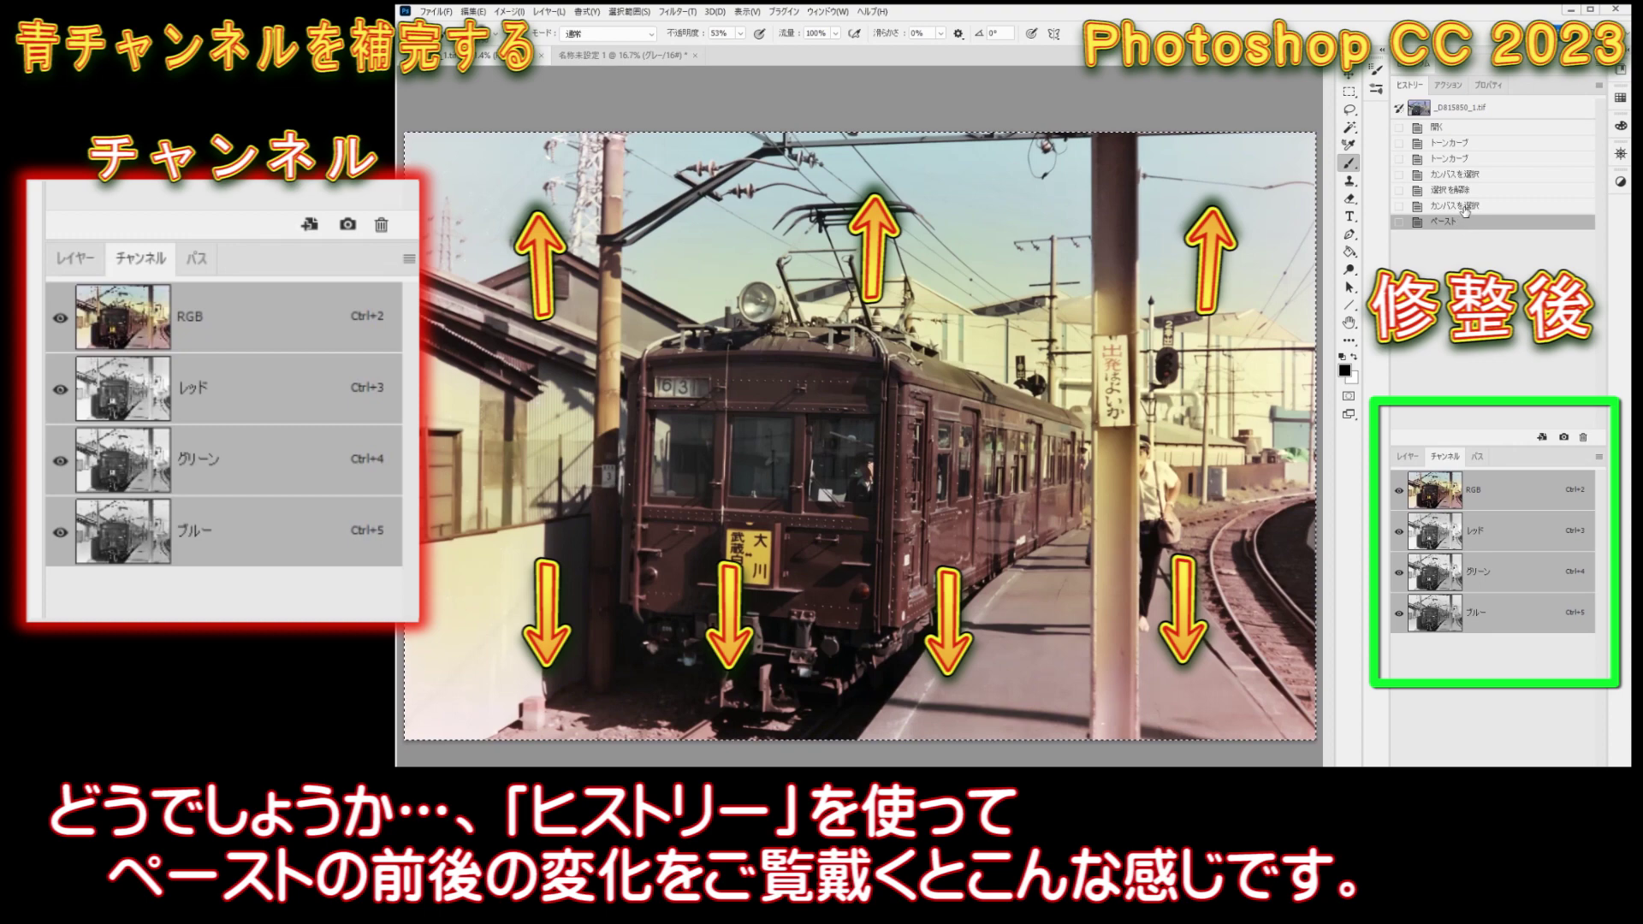
click(1464, 208)
click(1465, 223)
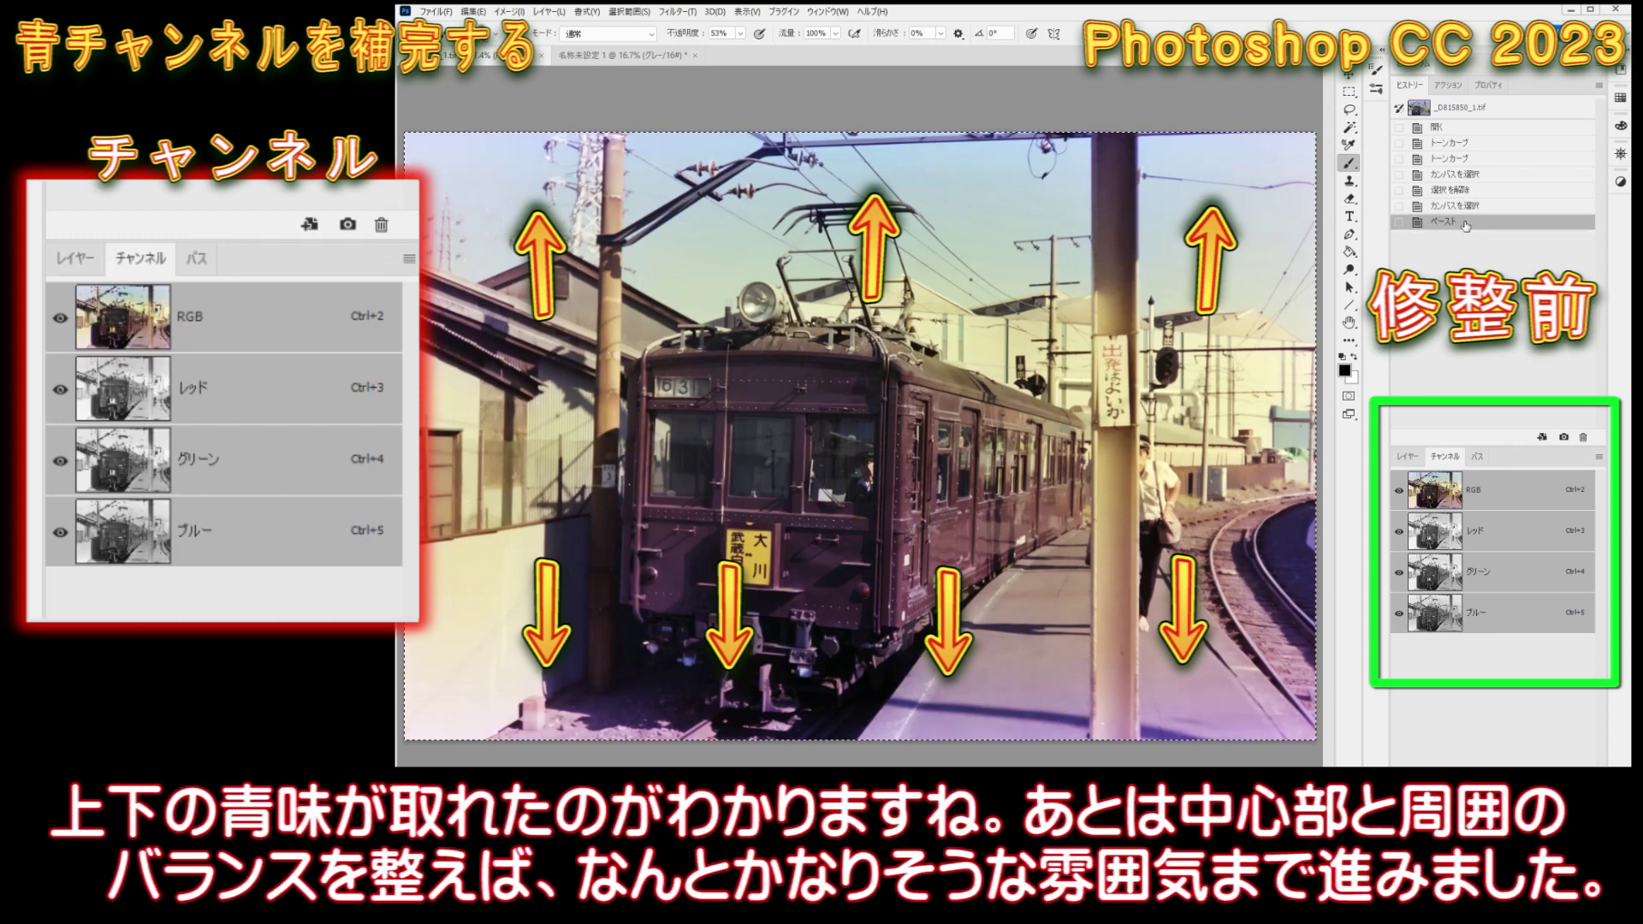
click(1467, 208)
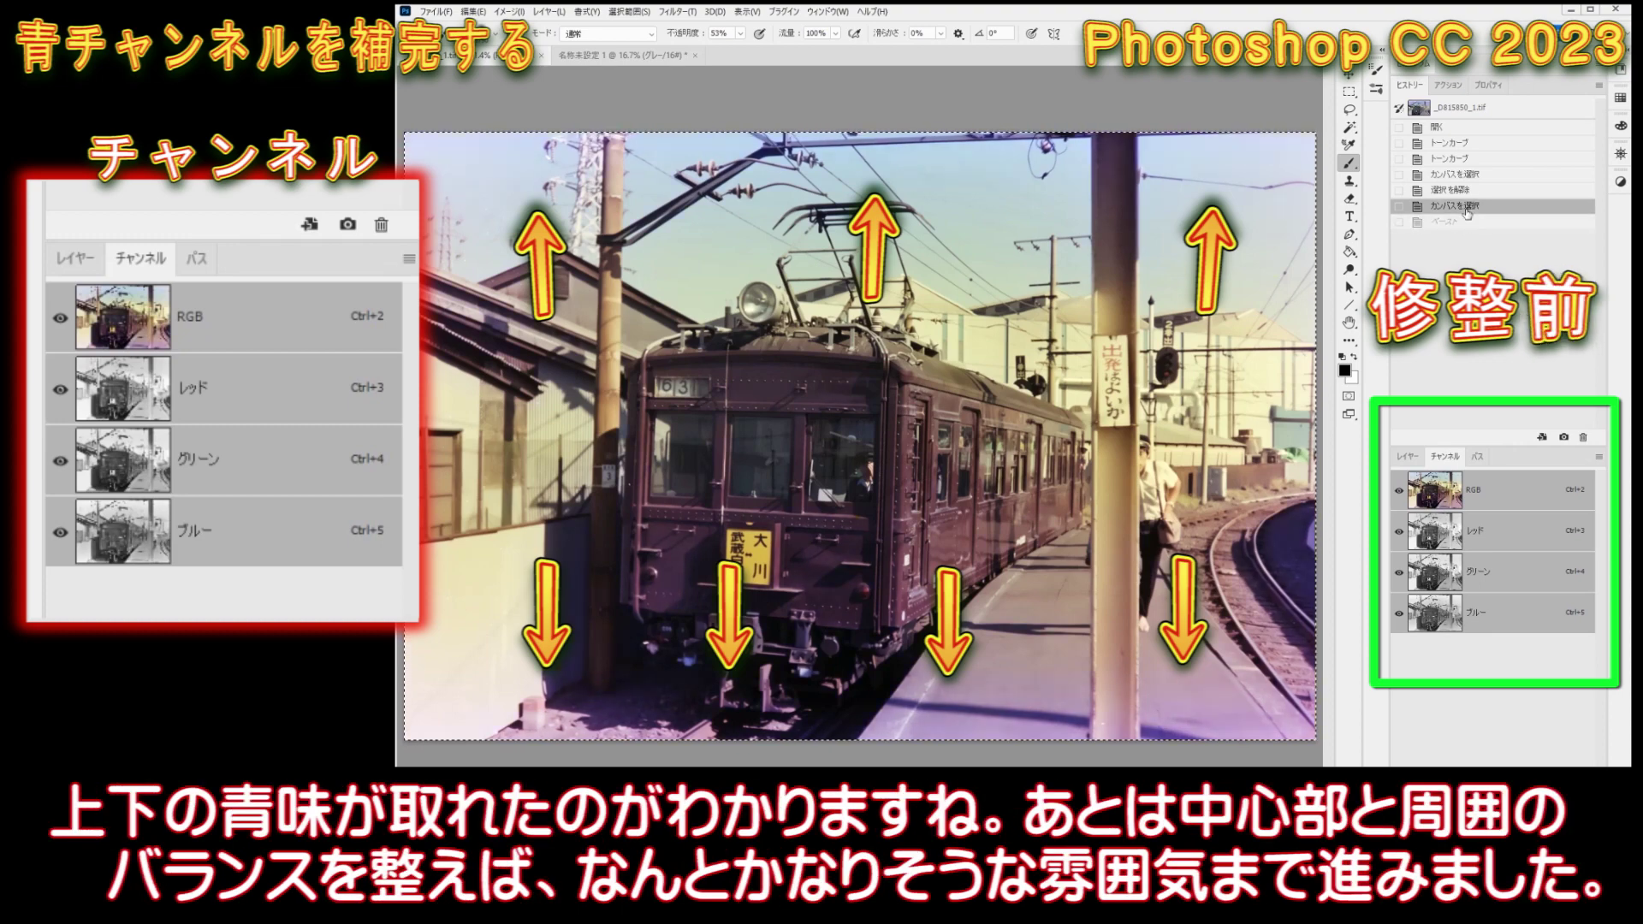
click(1468, 222)
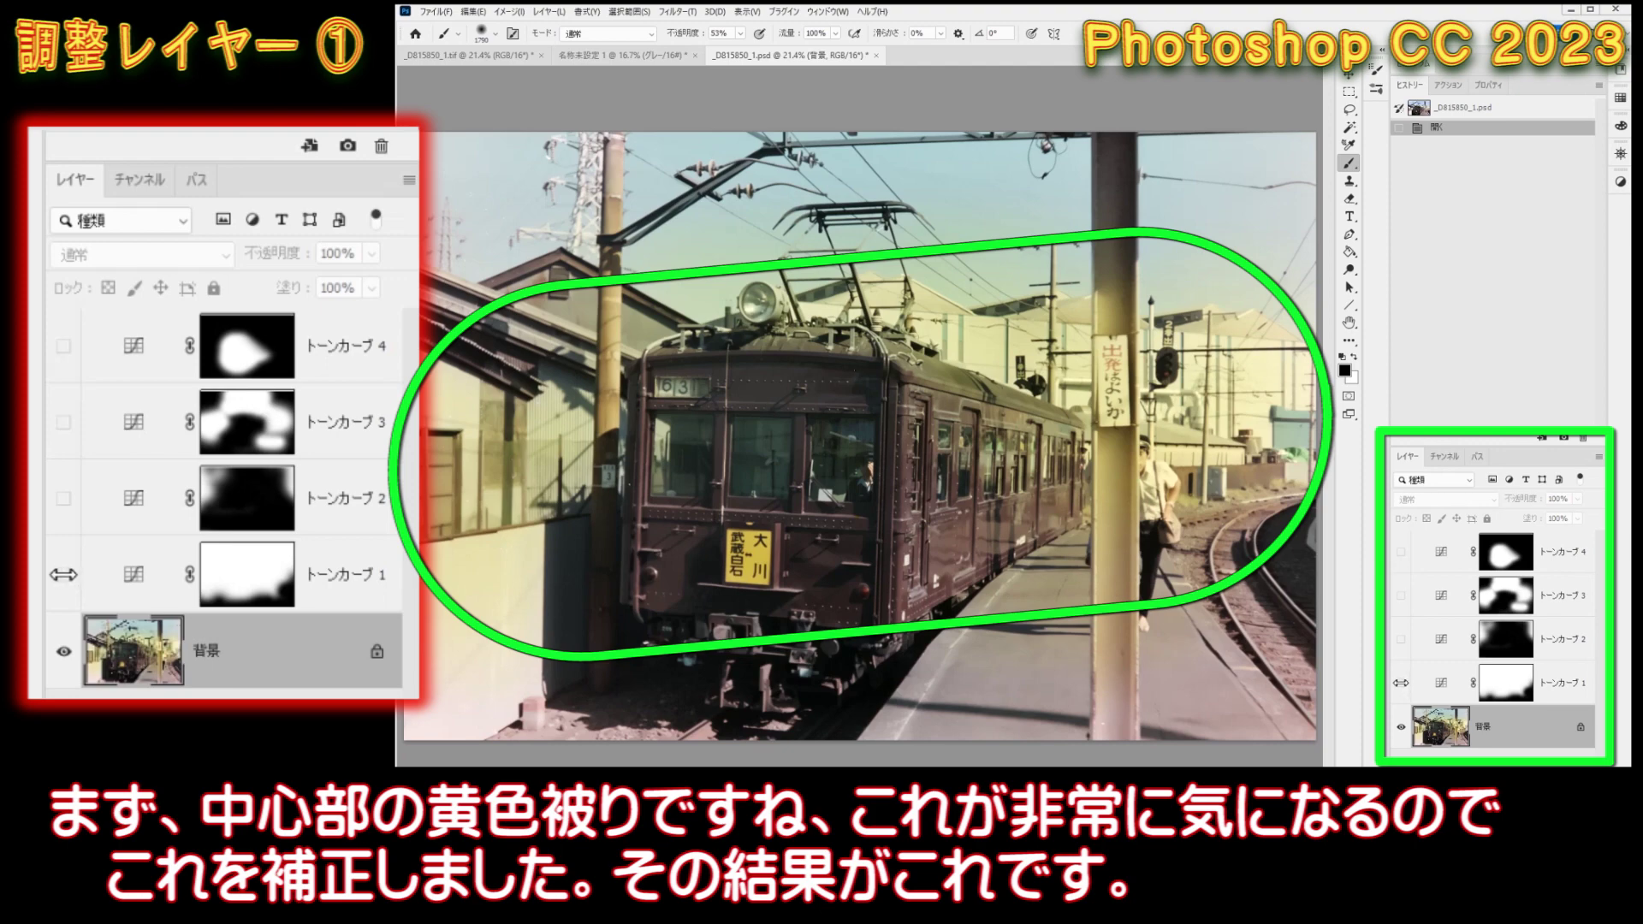
Make Tone Curve 1 visible to clear the central yellow cast and show its curve in Properties.
click(1400, 683)
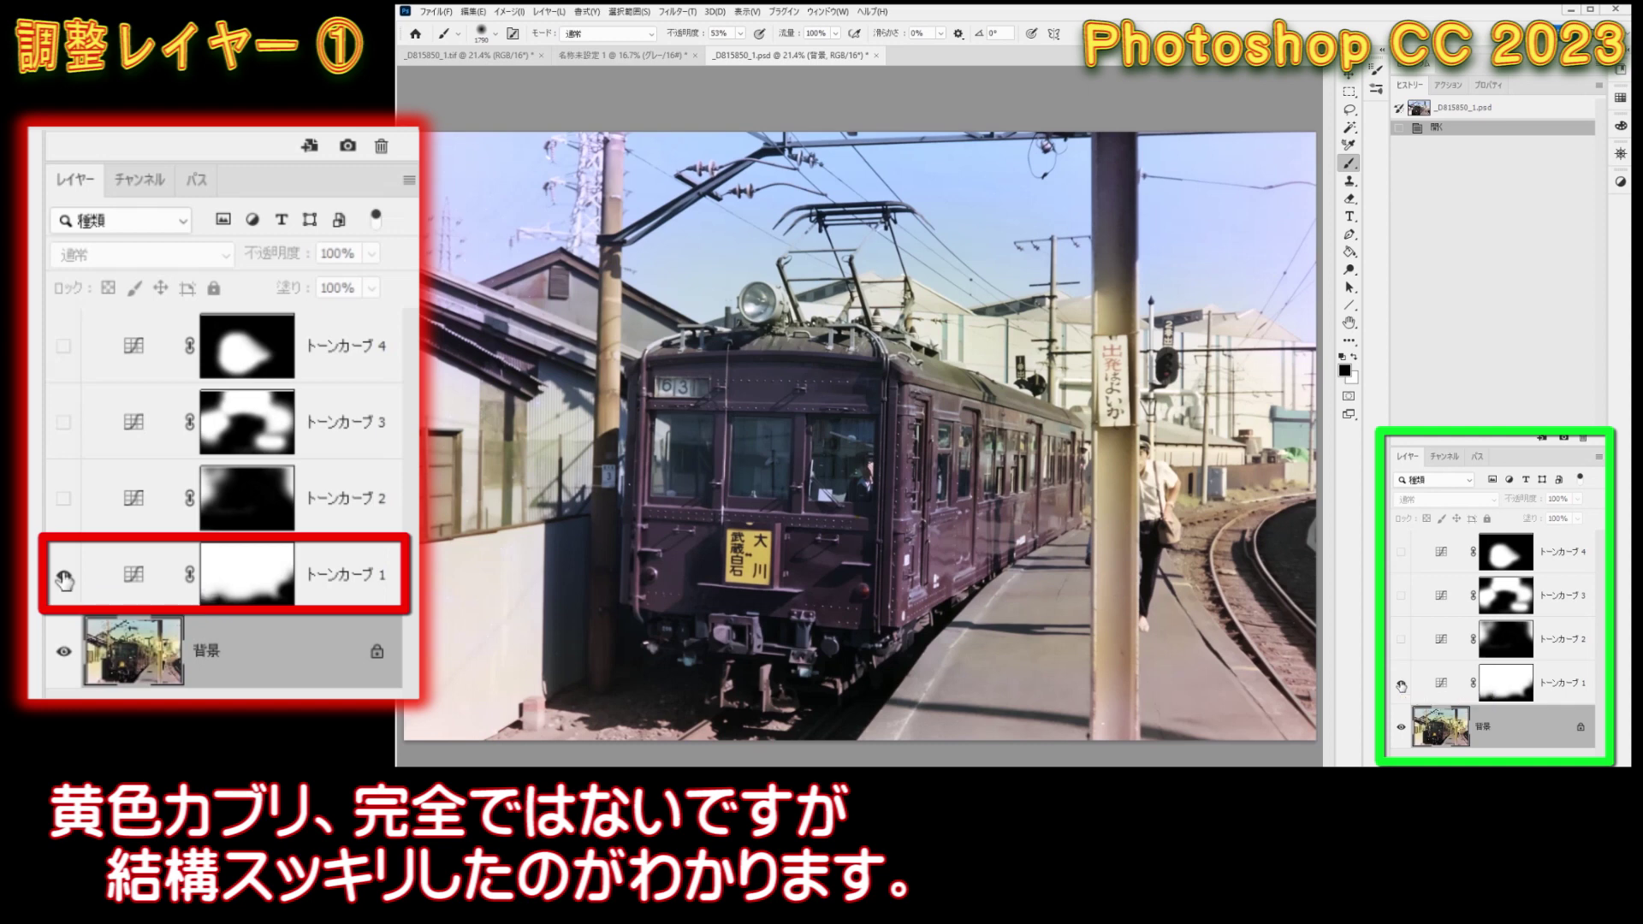
click(136, 581)
click(1443, 685)
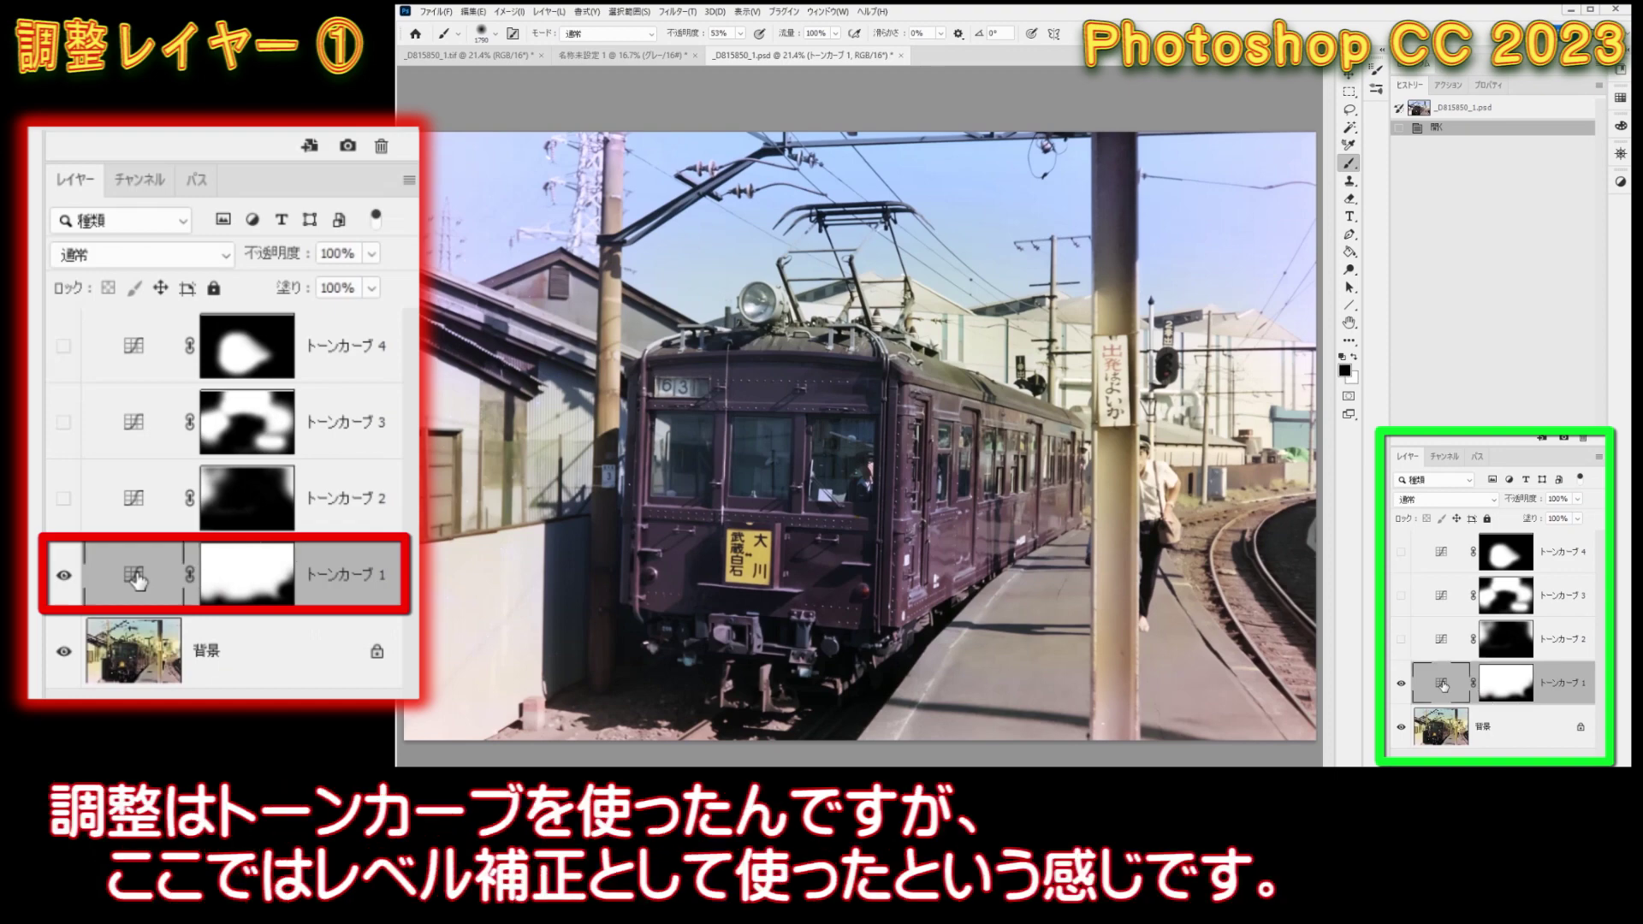
click(1488, 84)
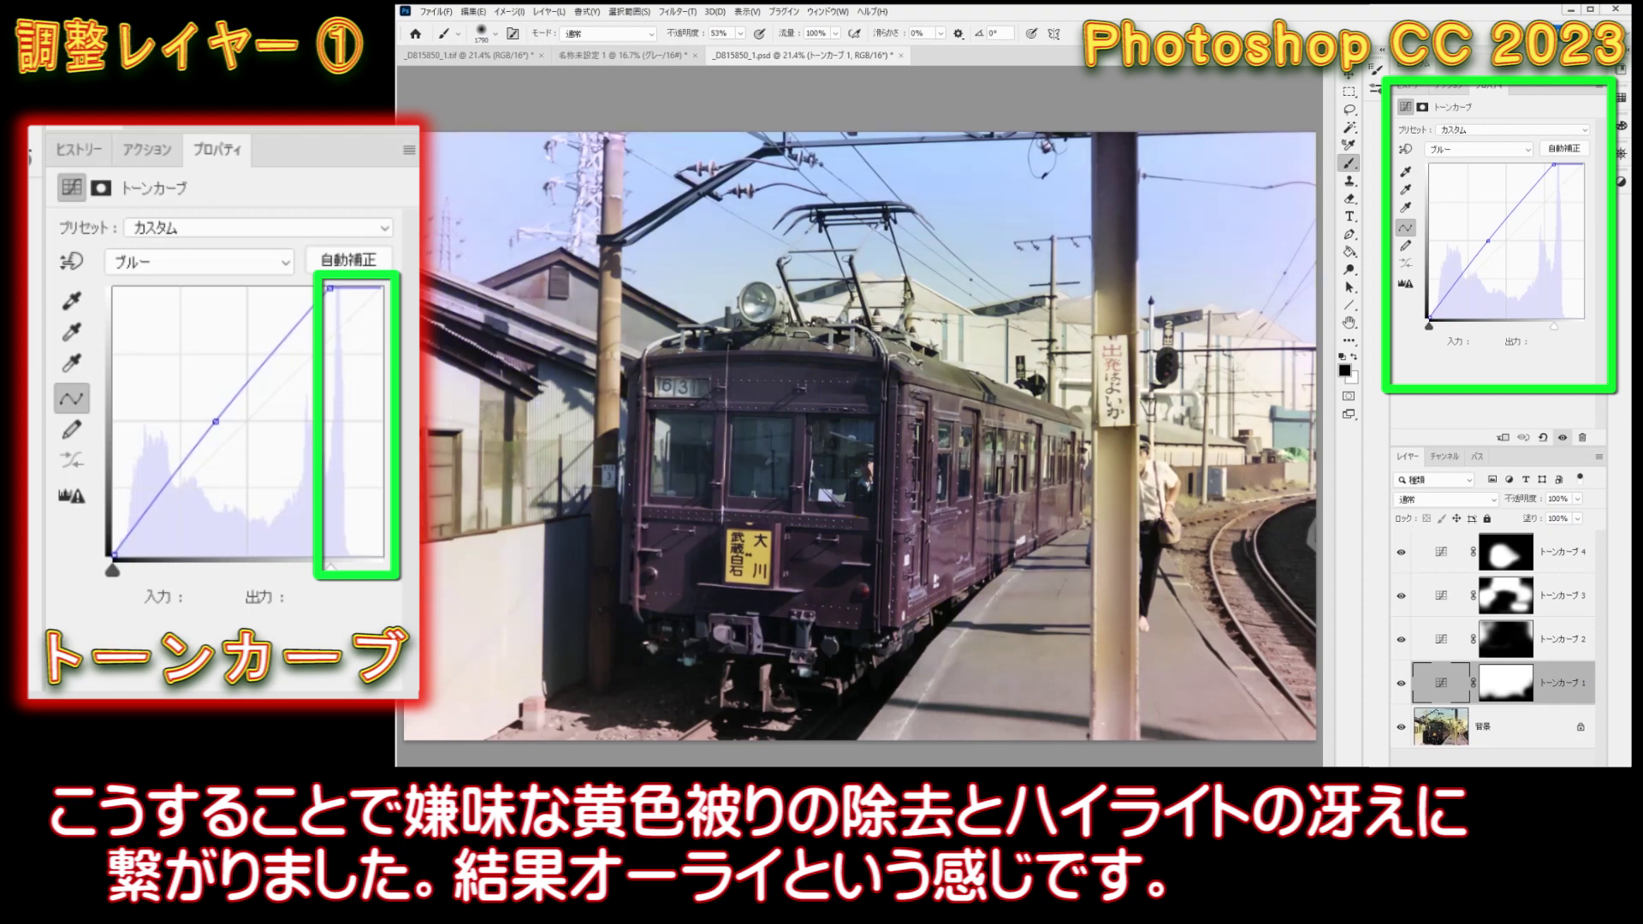
Show Tone Curve 1's layer mask settings, which exclude the bottom edge and right-side tracks.
drag(1400, 552, 1400, 639)
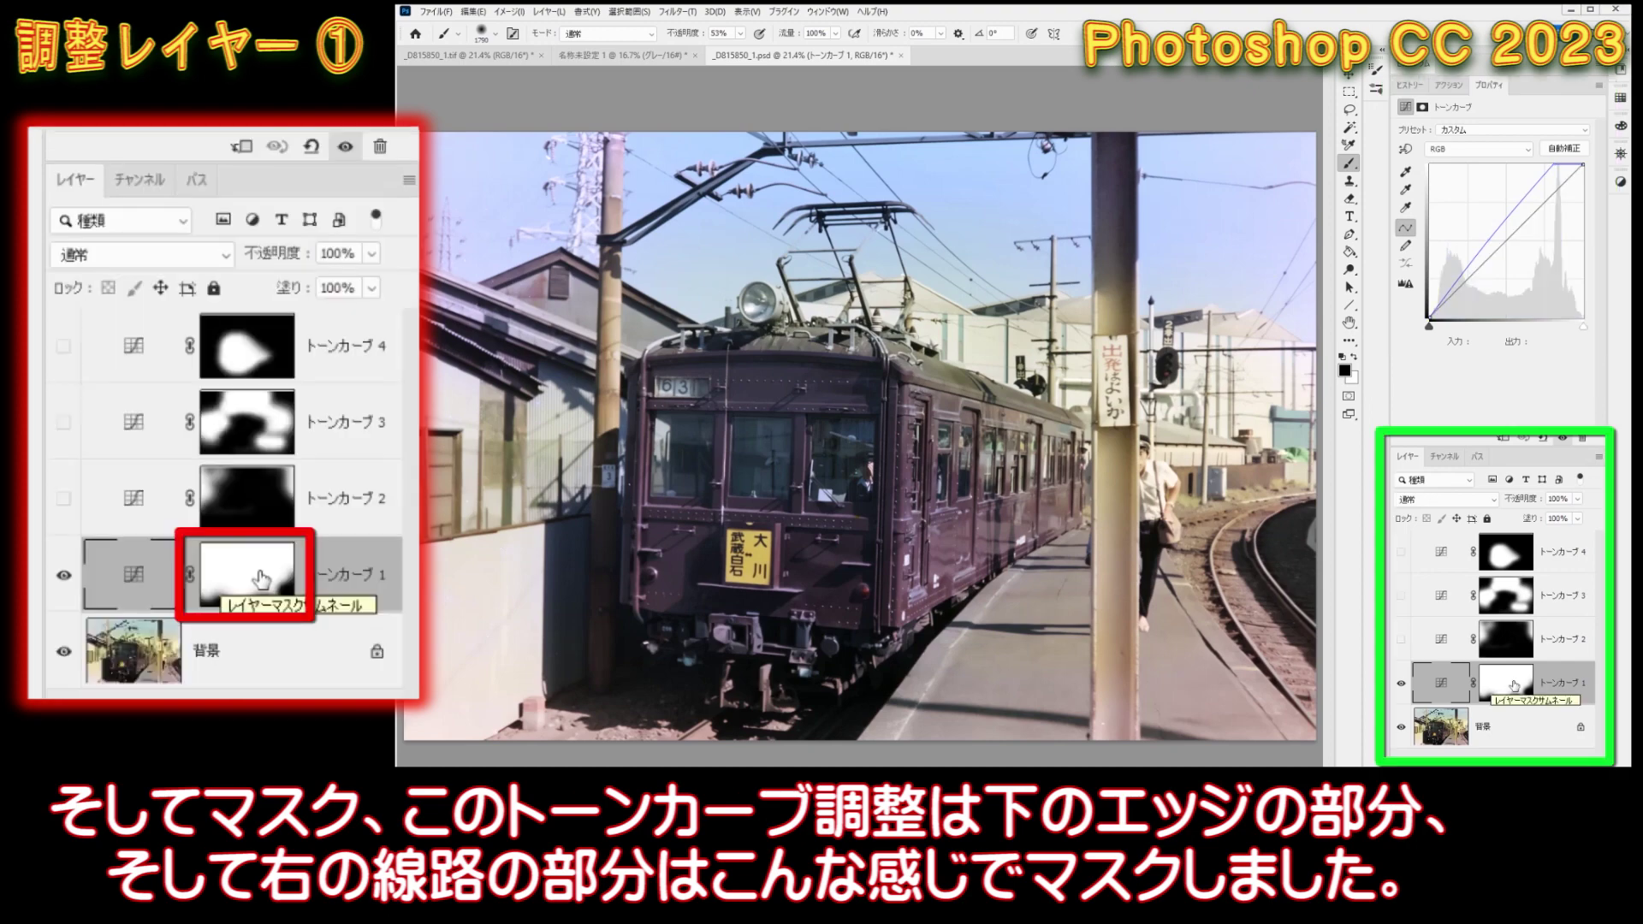
click(1514, 683)
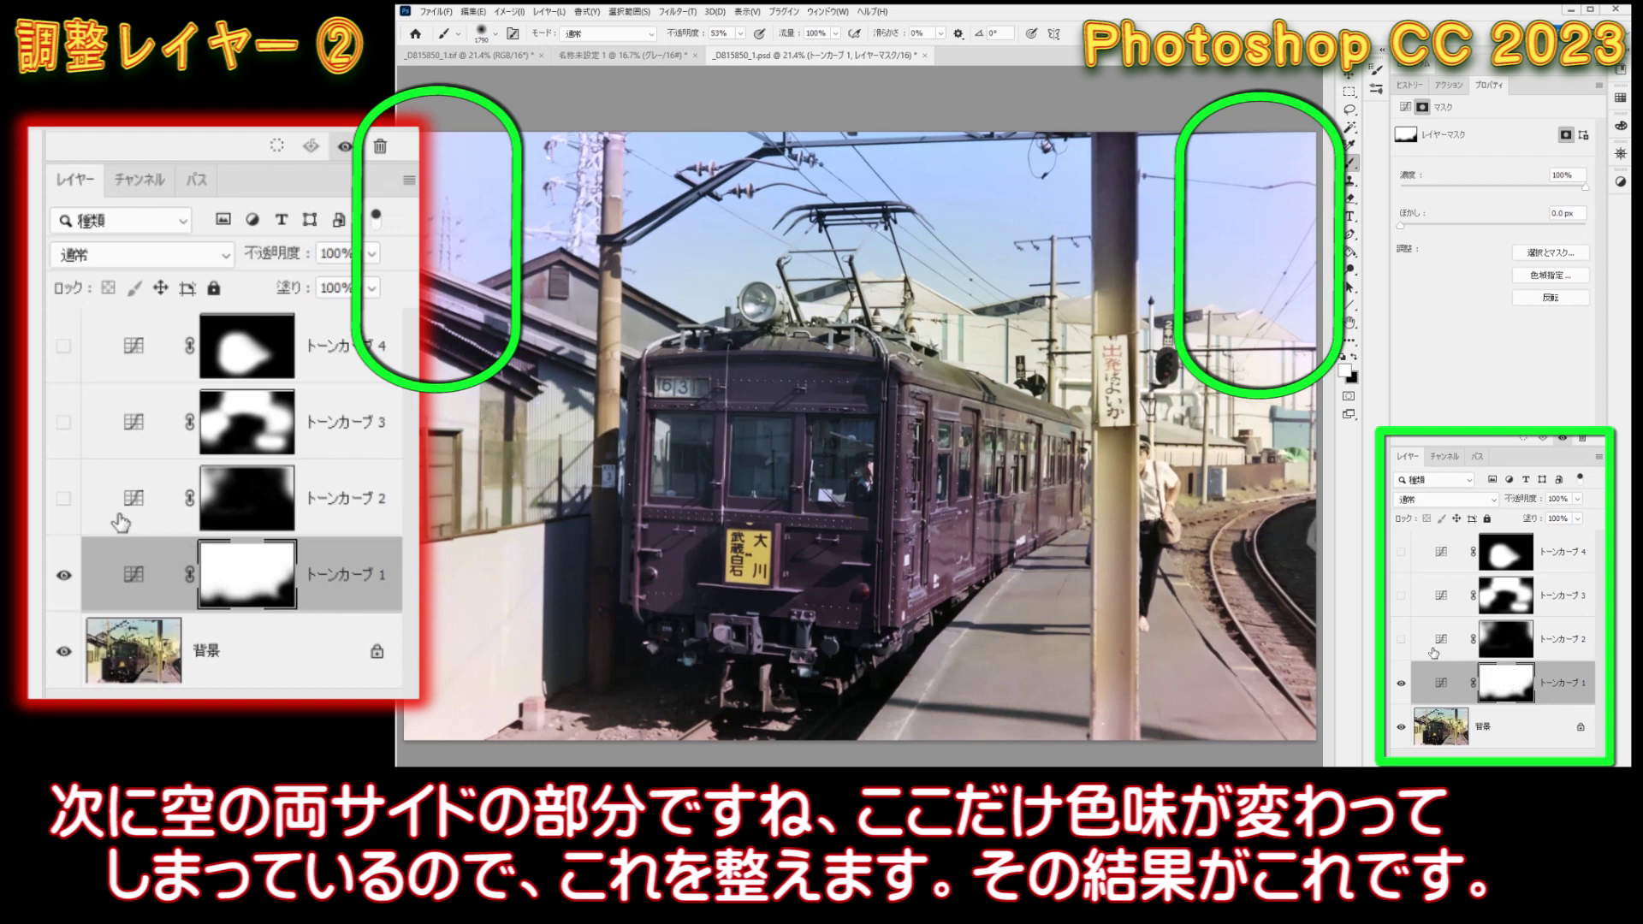
Enable Tone Curve 2, view its curve, and toggle it on and off to compare the sky sides.
click(63, 500)
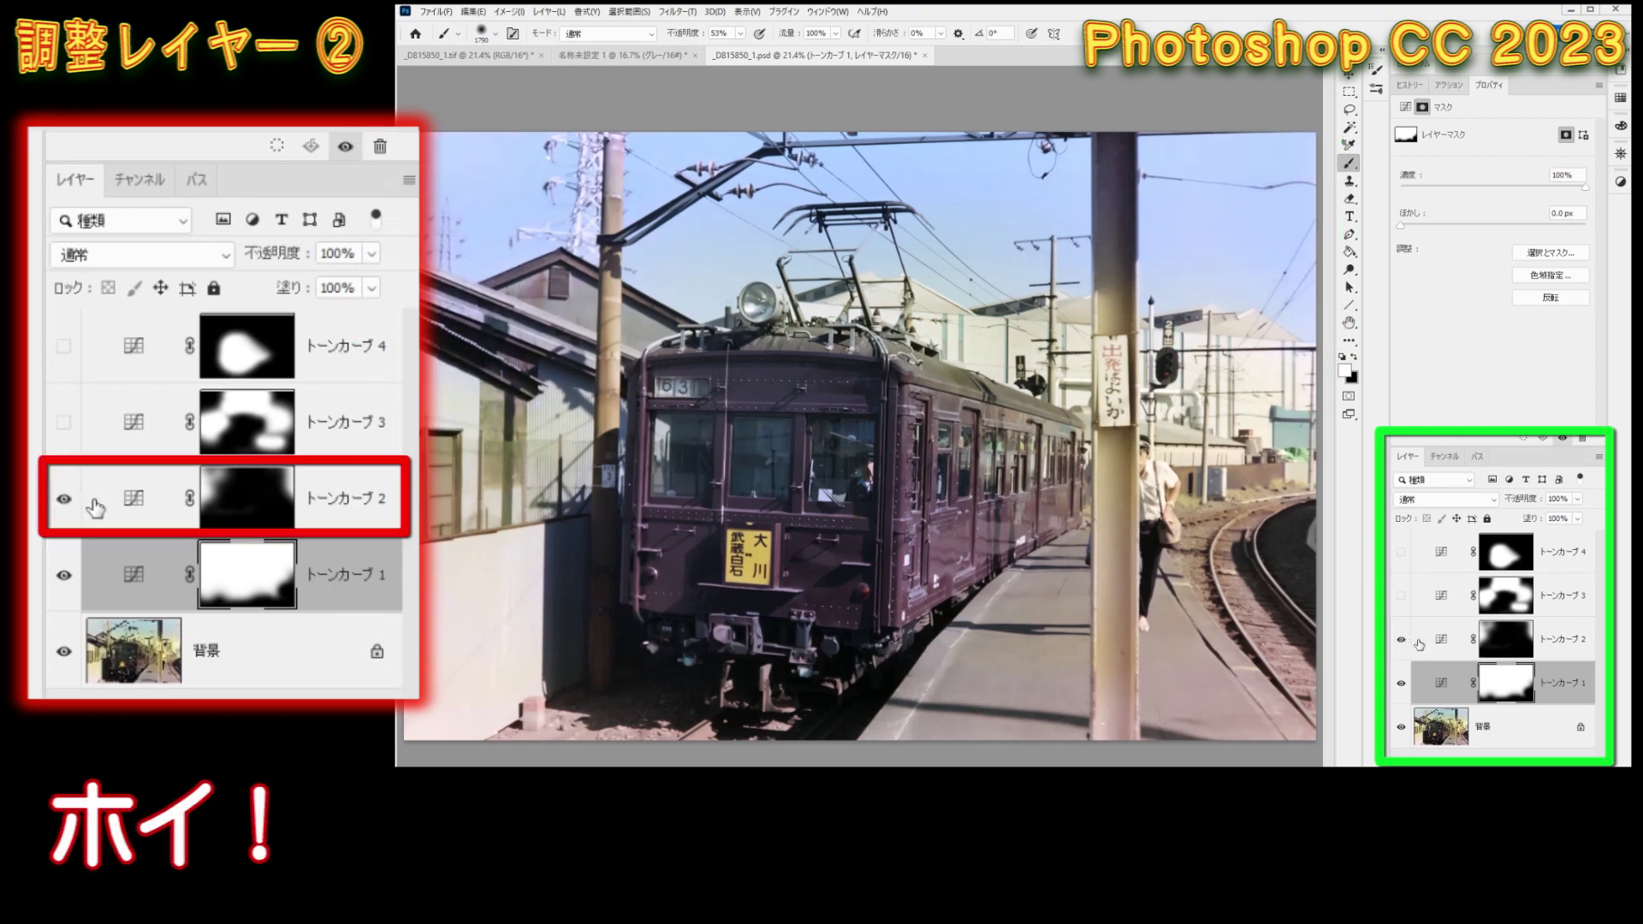
click(1420, 644)
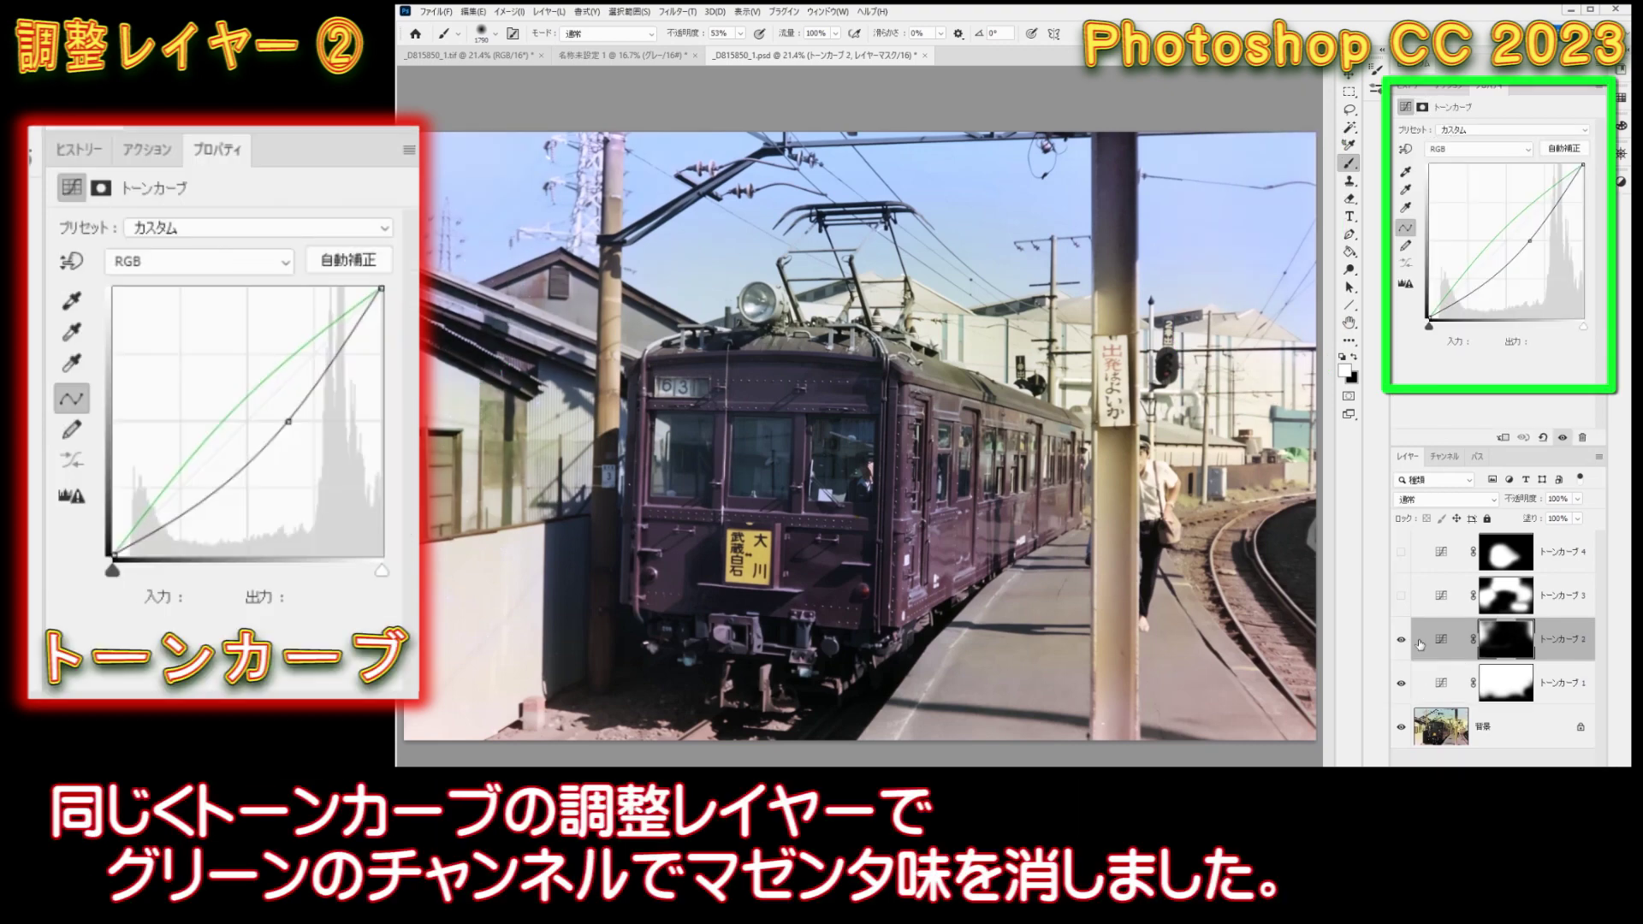
click(1401, 641)
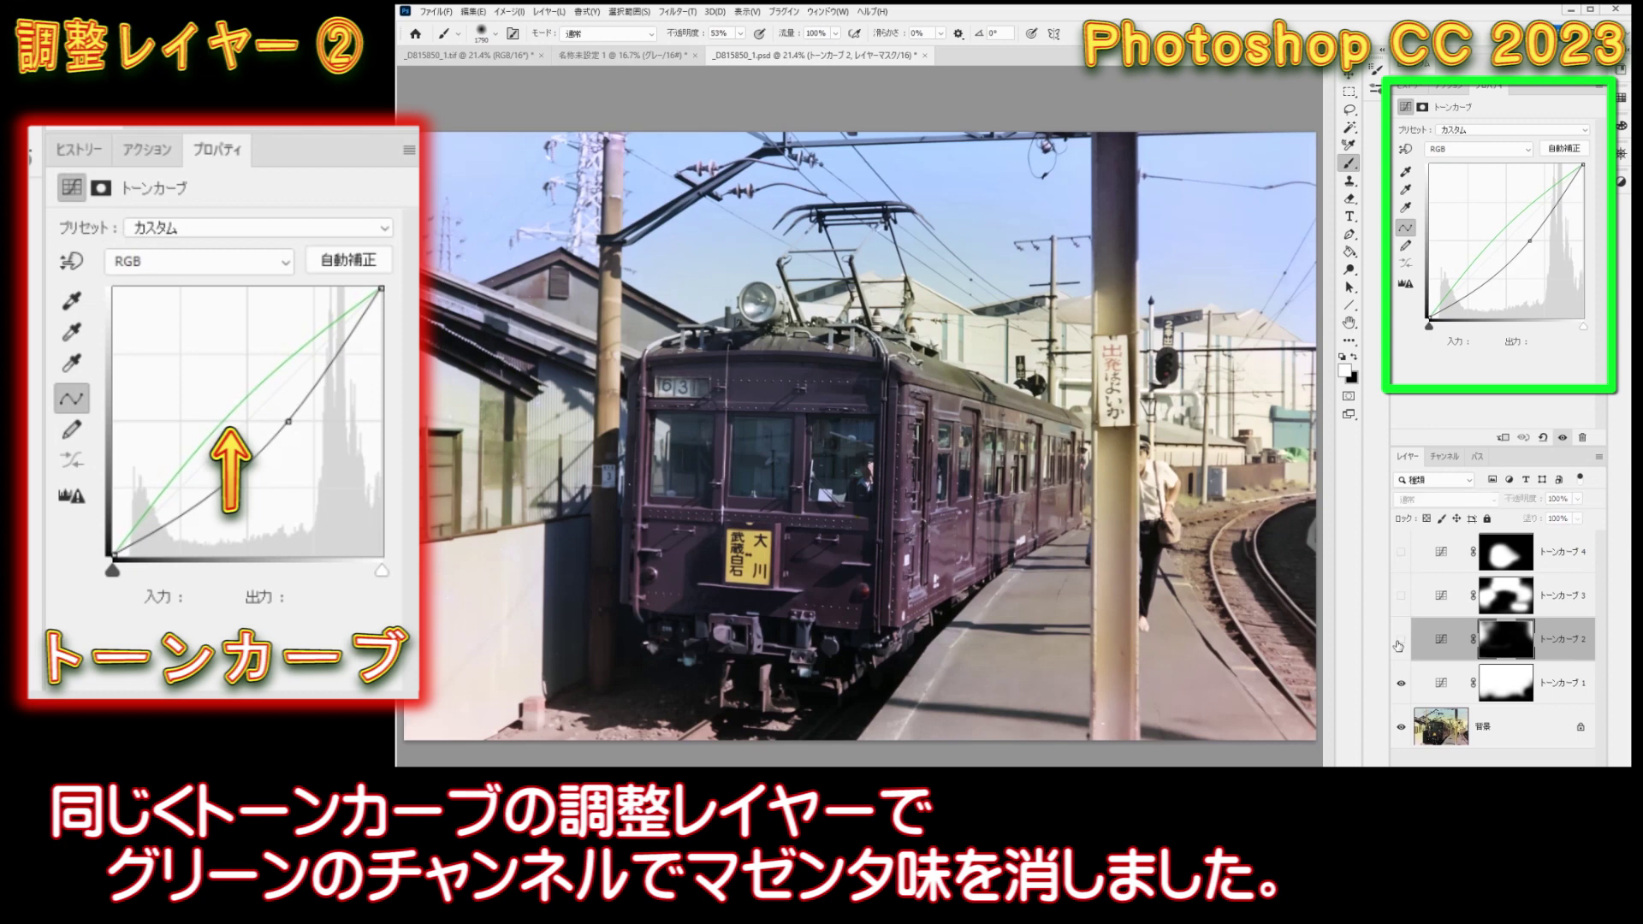
click(1399, 642)
click(1400, 642)
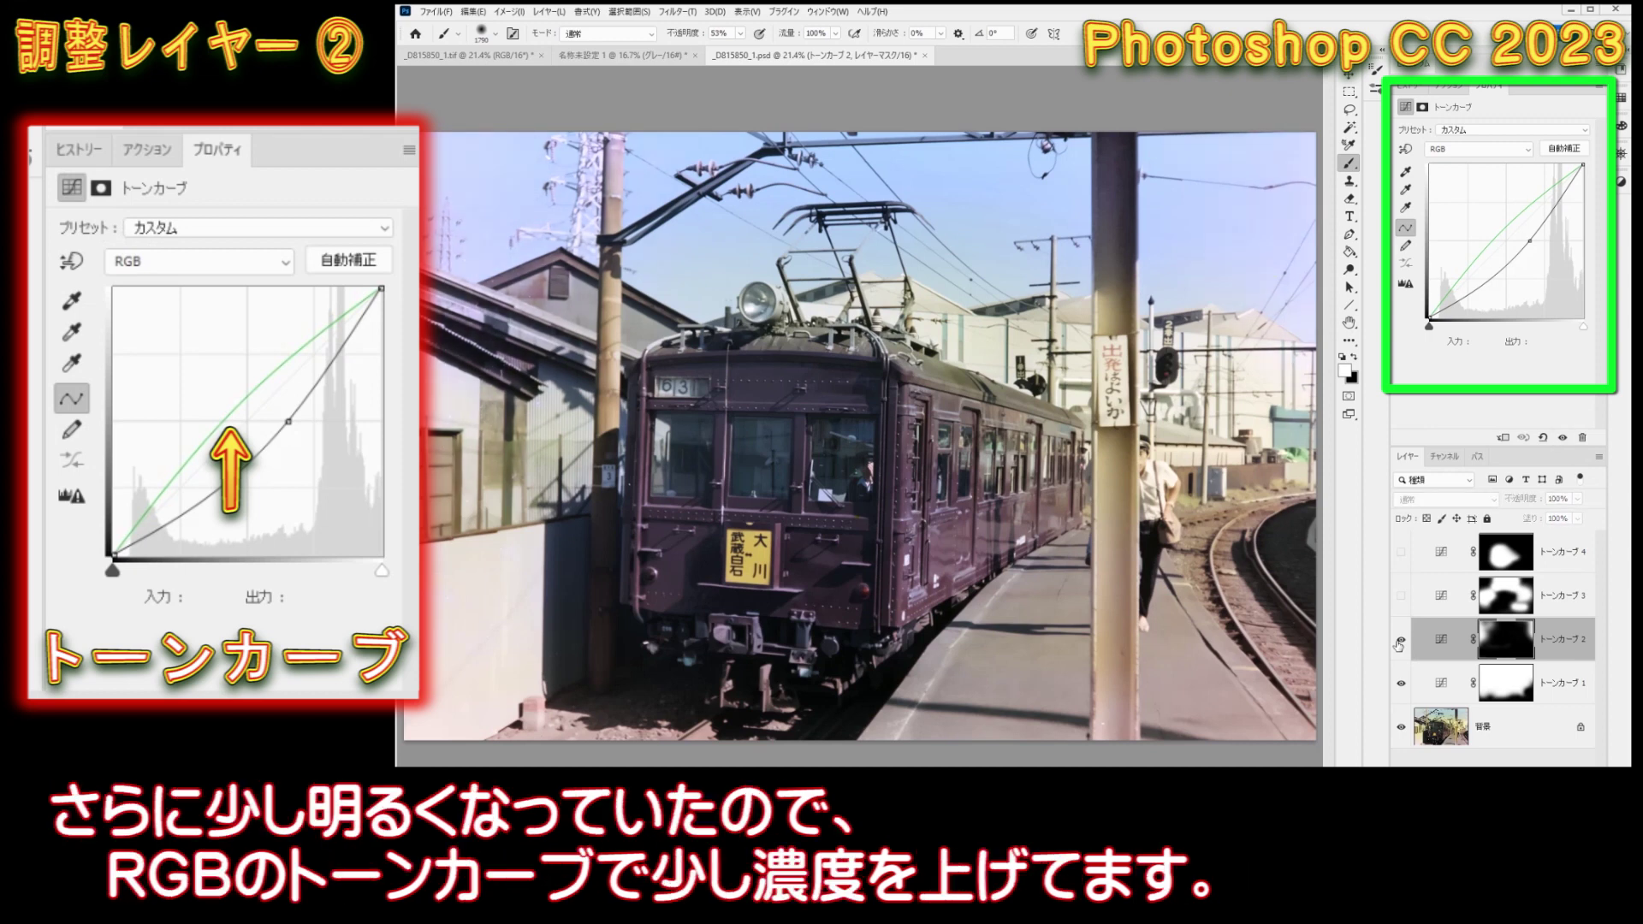
click(1399, 642)
click(1400, 641)
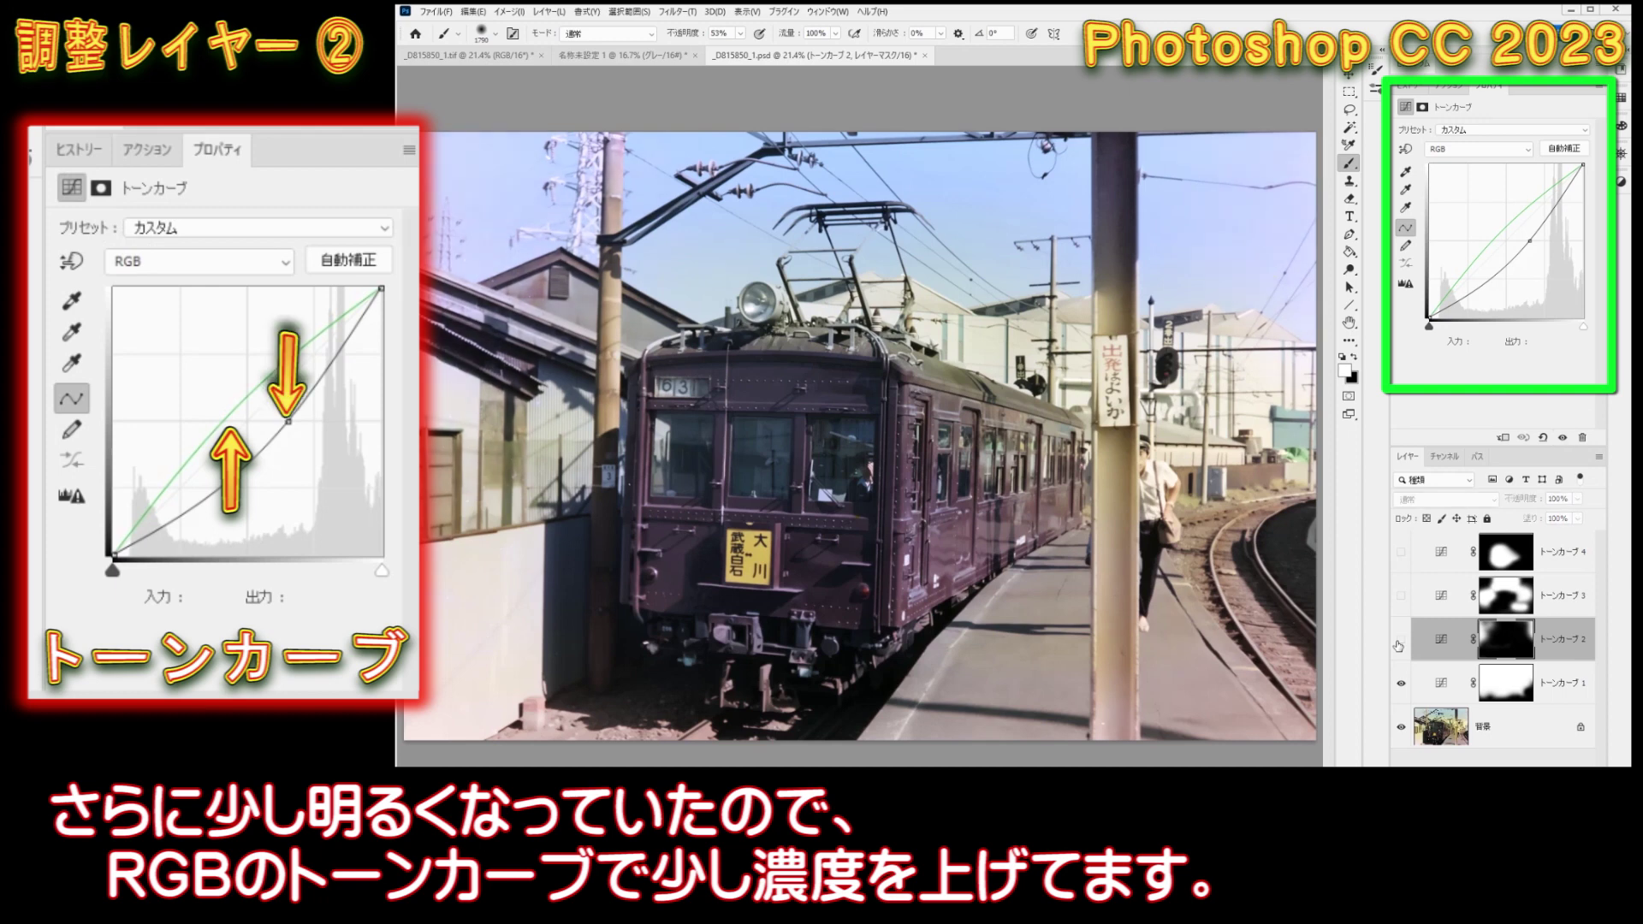
click(1400, 642)
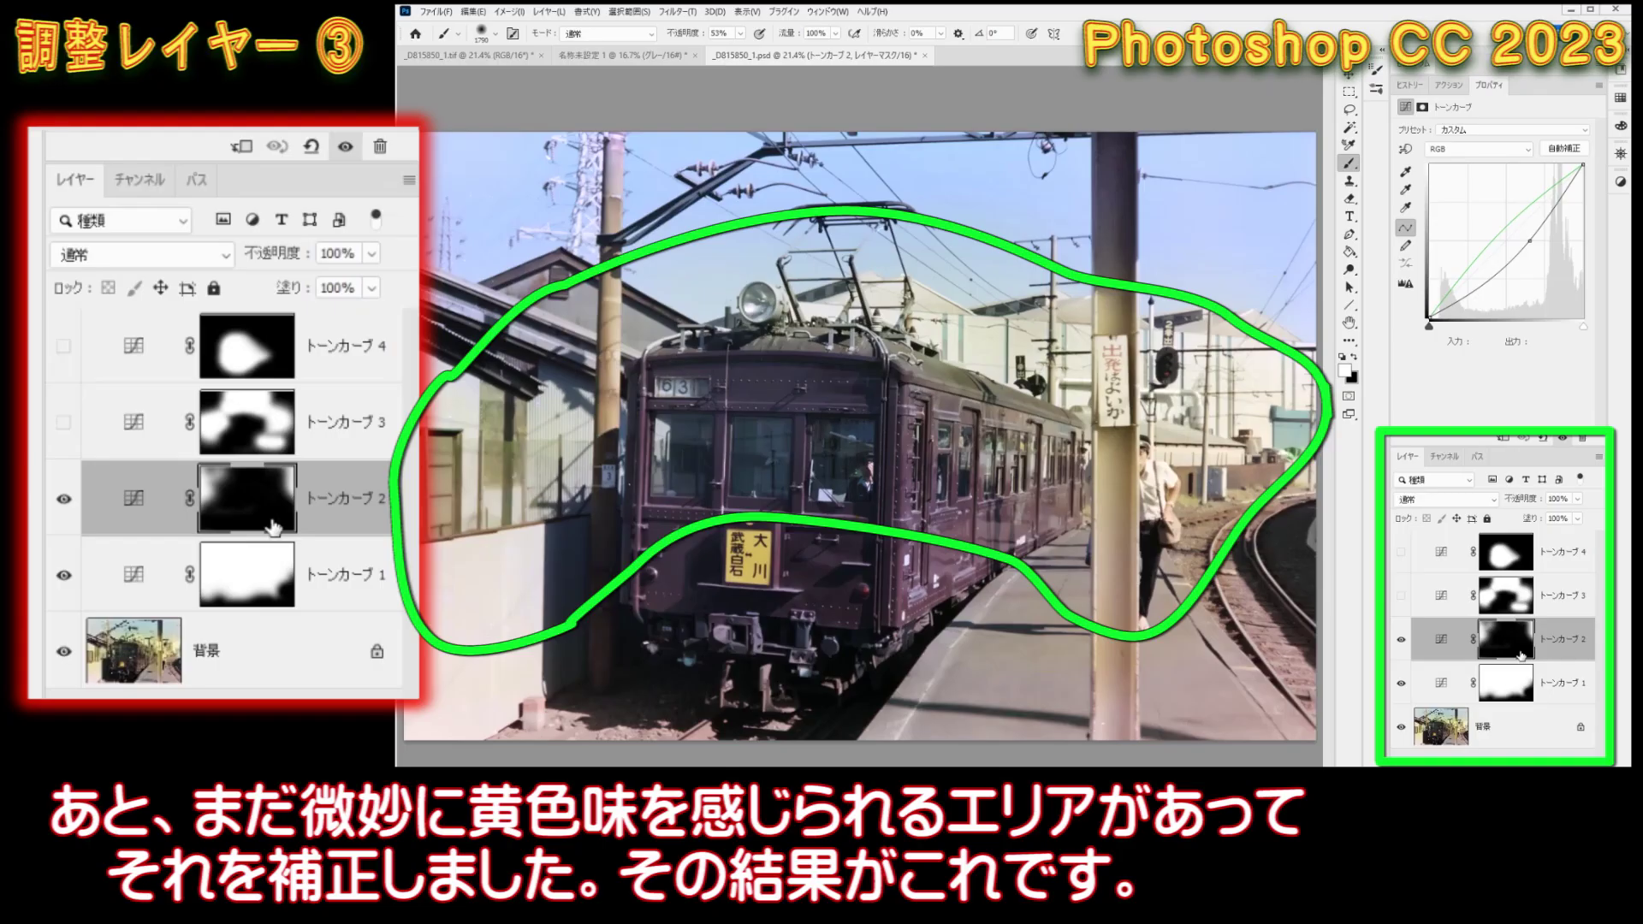
Enable Tone Curve 3, view its curve, and toggle it repeatedly to compare the leftover yellow.
click(1401, 597)
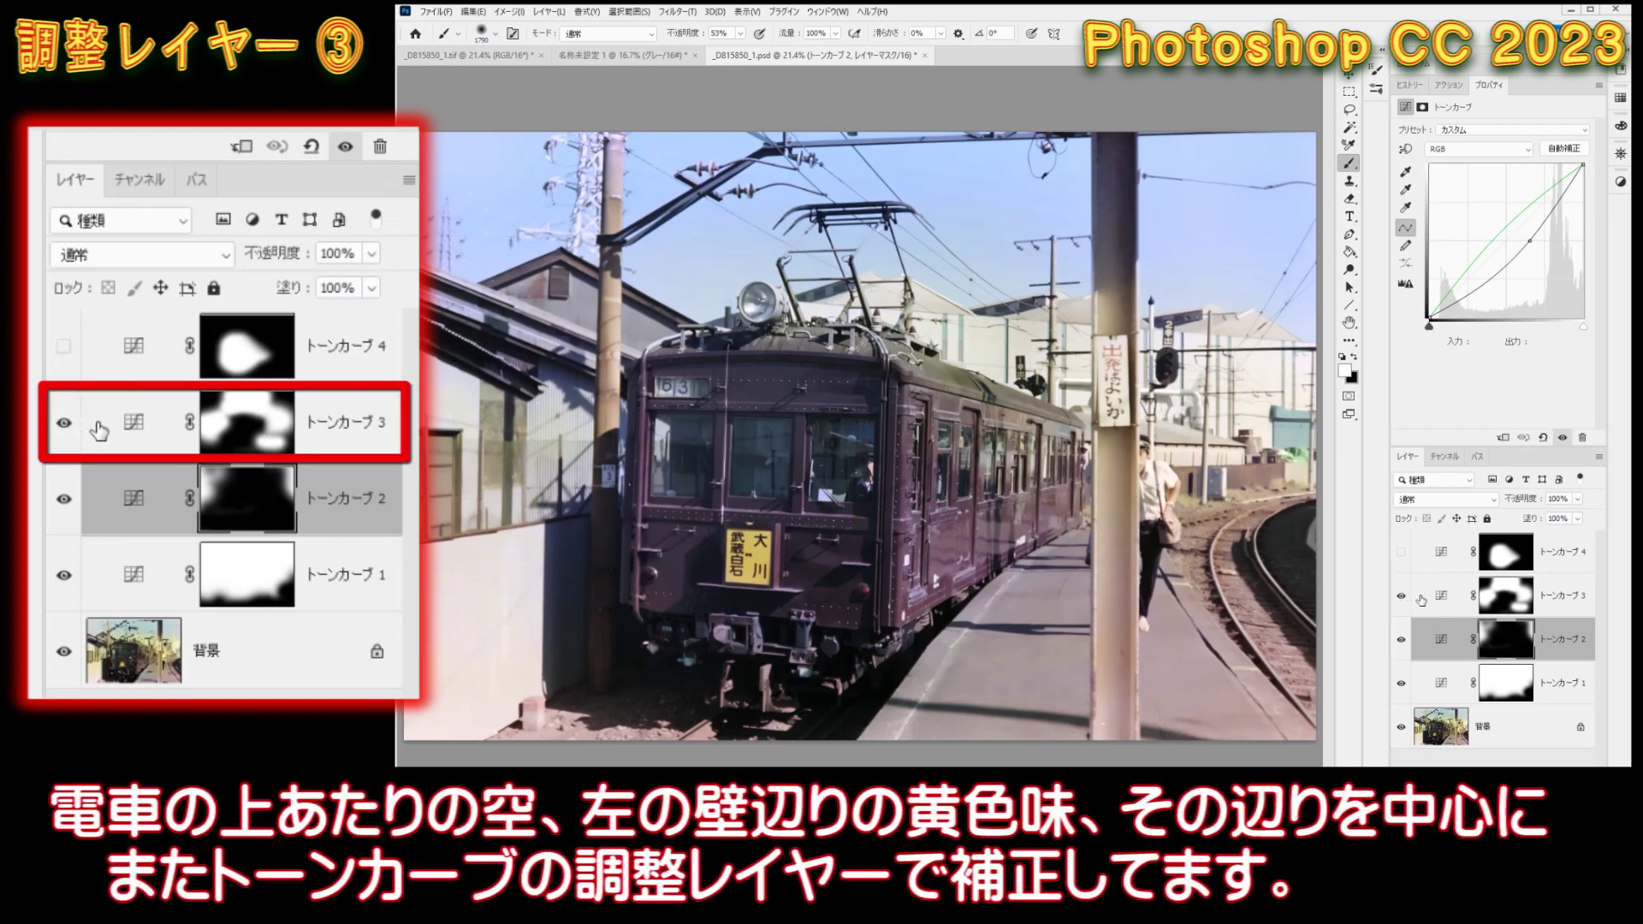
click(1420, 599)
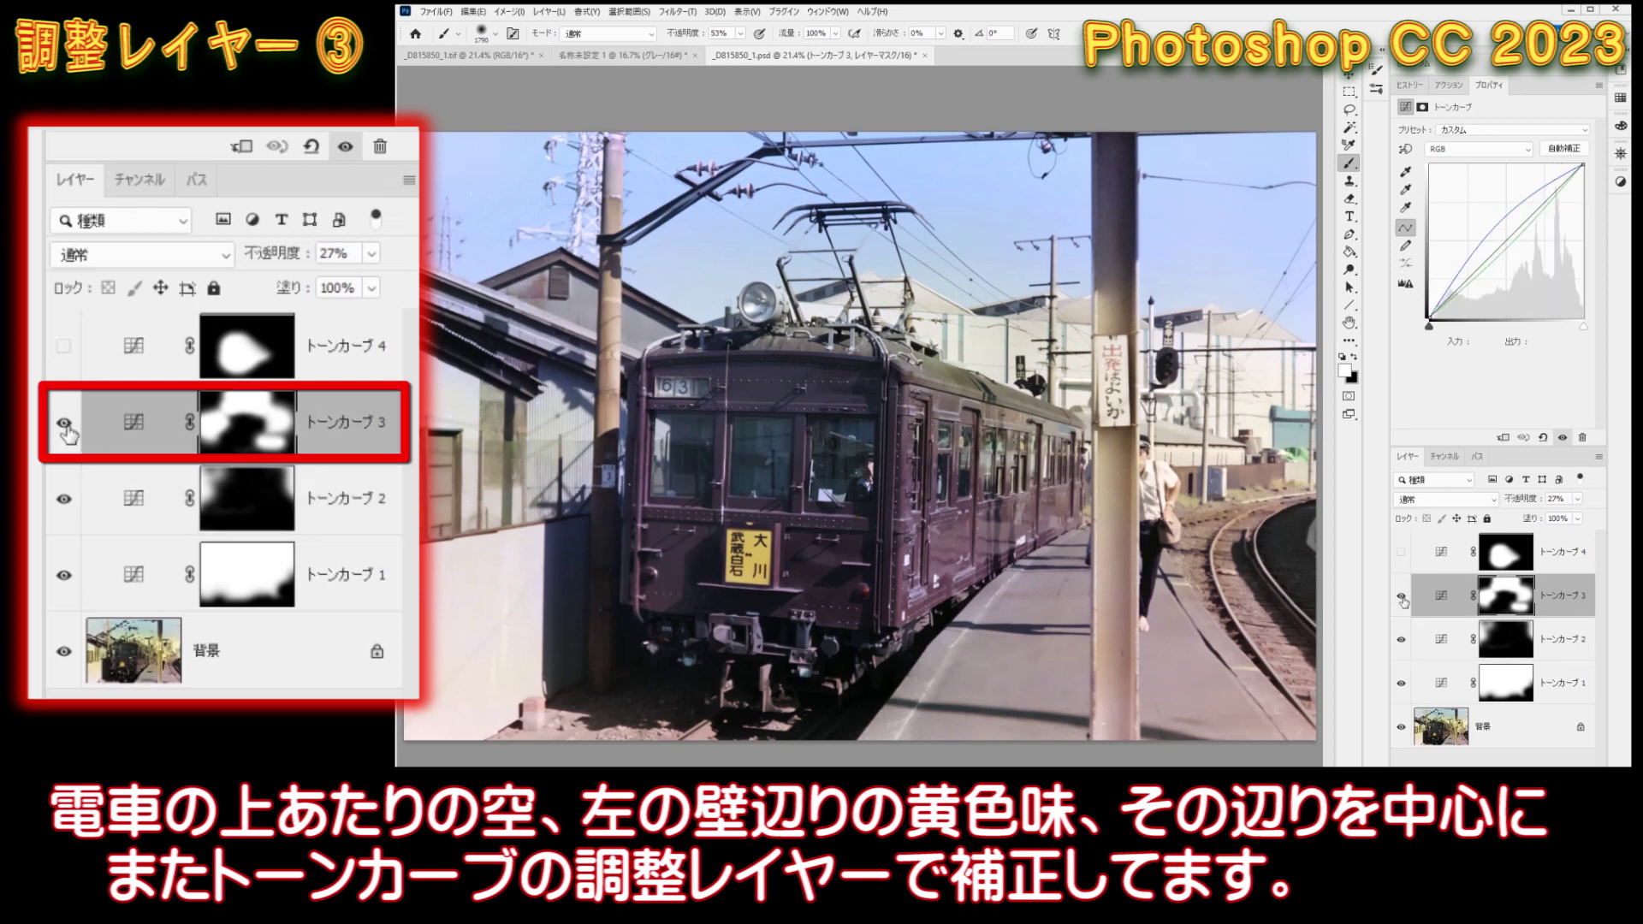
click(1402, 597)
click(1402, 597)
click(1402, 599)
click(1401, 598)
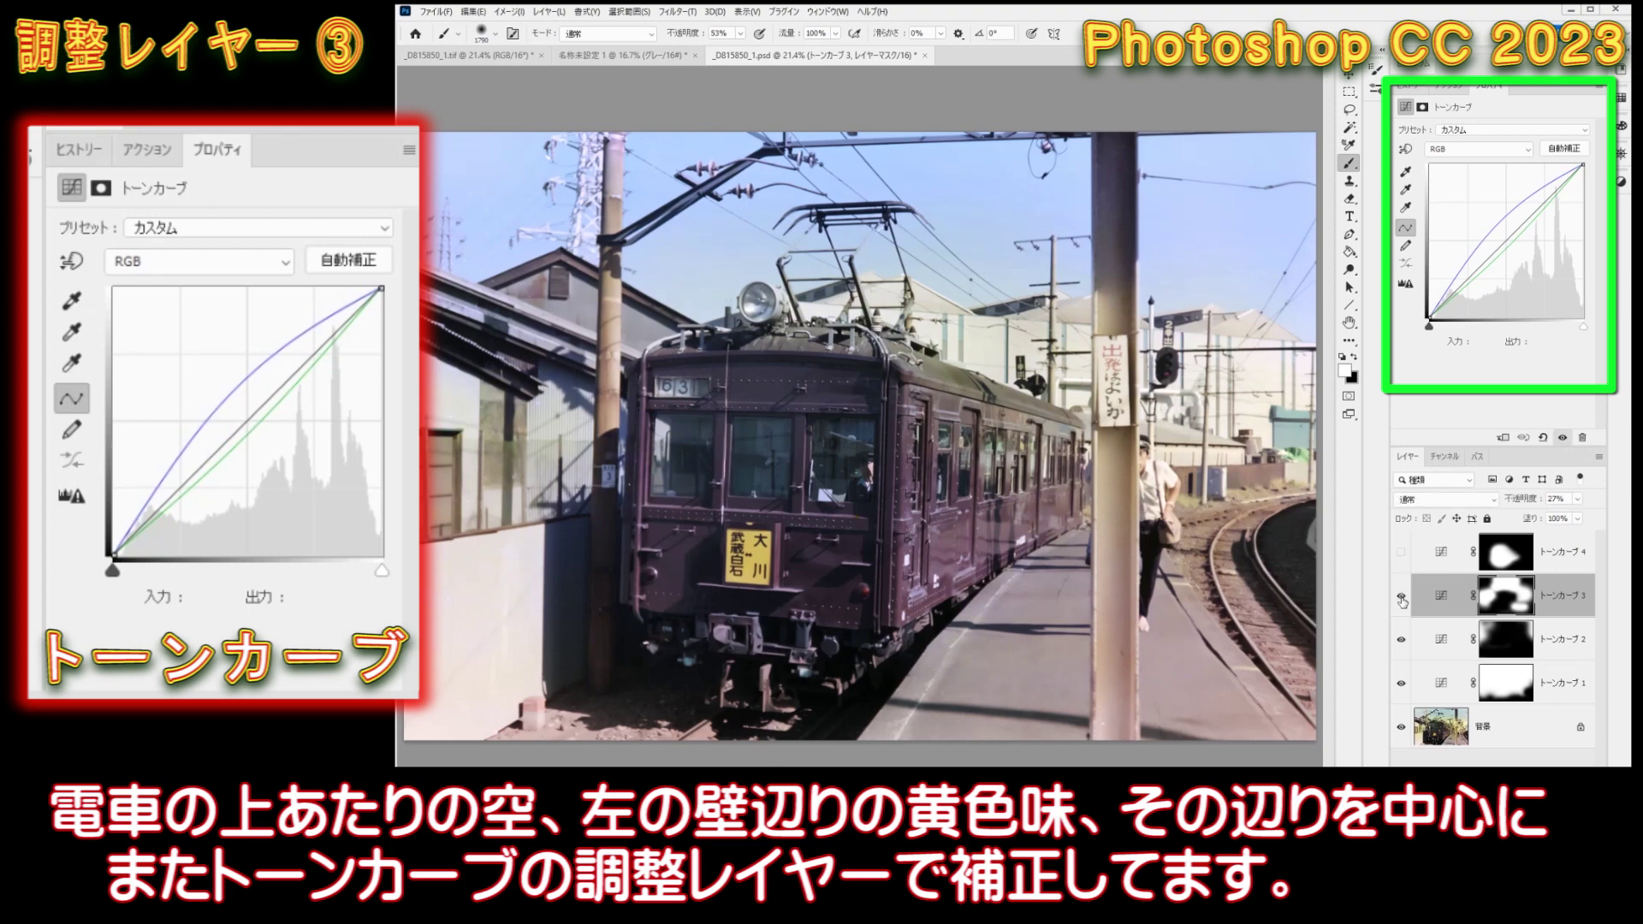
click(1401, 598)
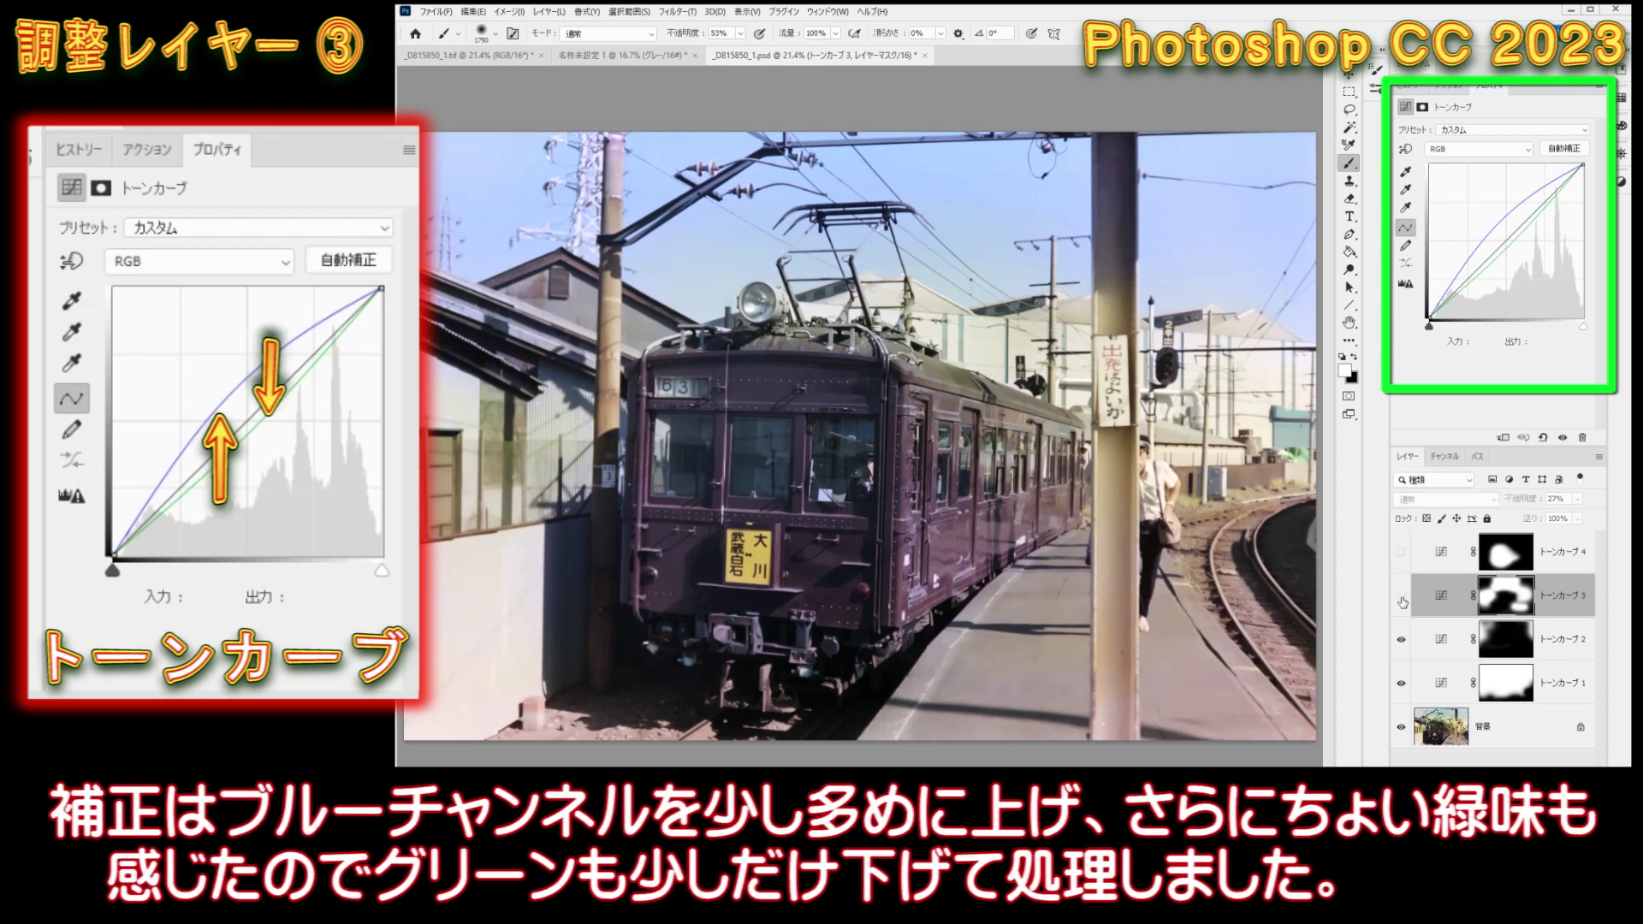
click(1401, 599)
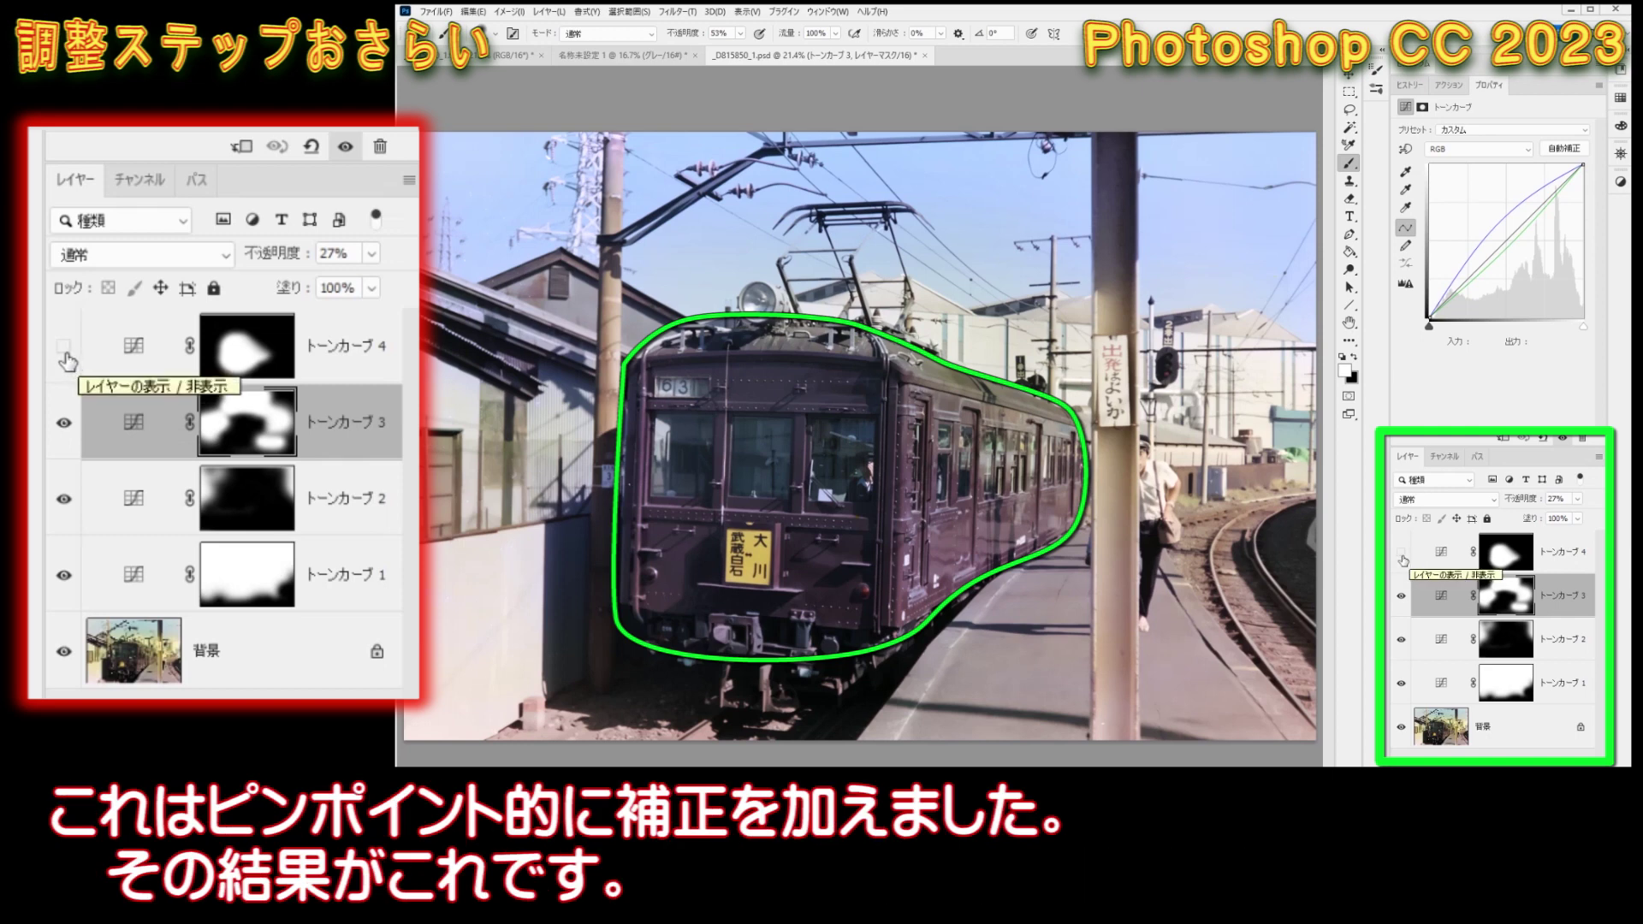
Enable Tone Curve 4, view its lowered Blue curve, and toggle it to compare the train body.
click(1401, 552)
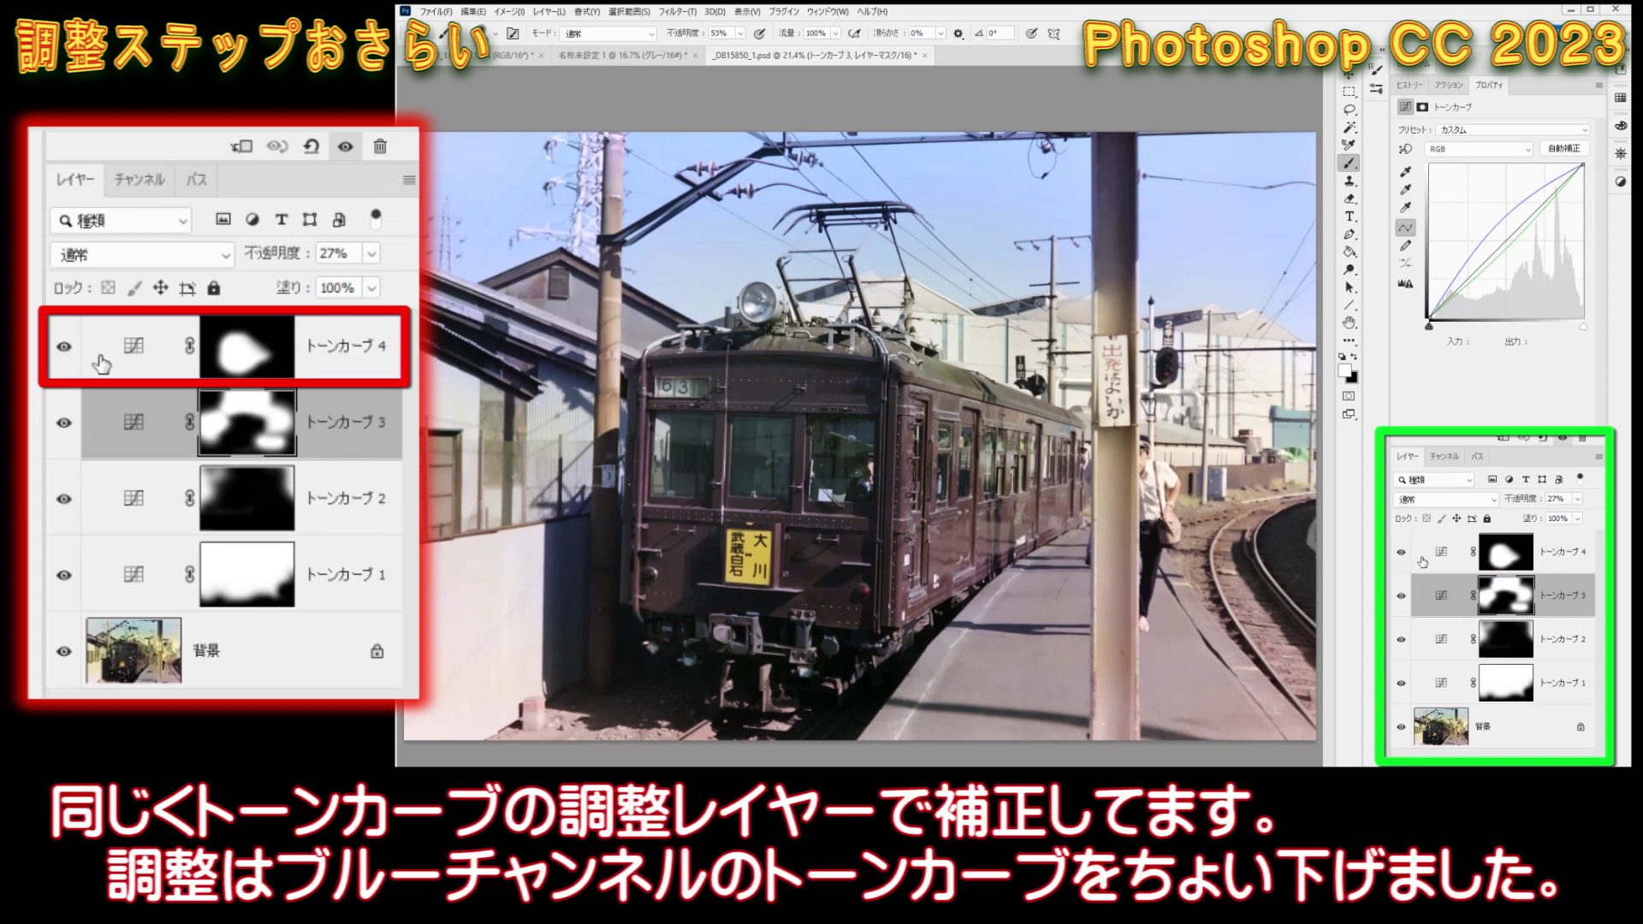
click(1425, 562)
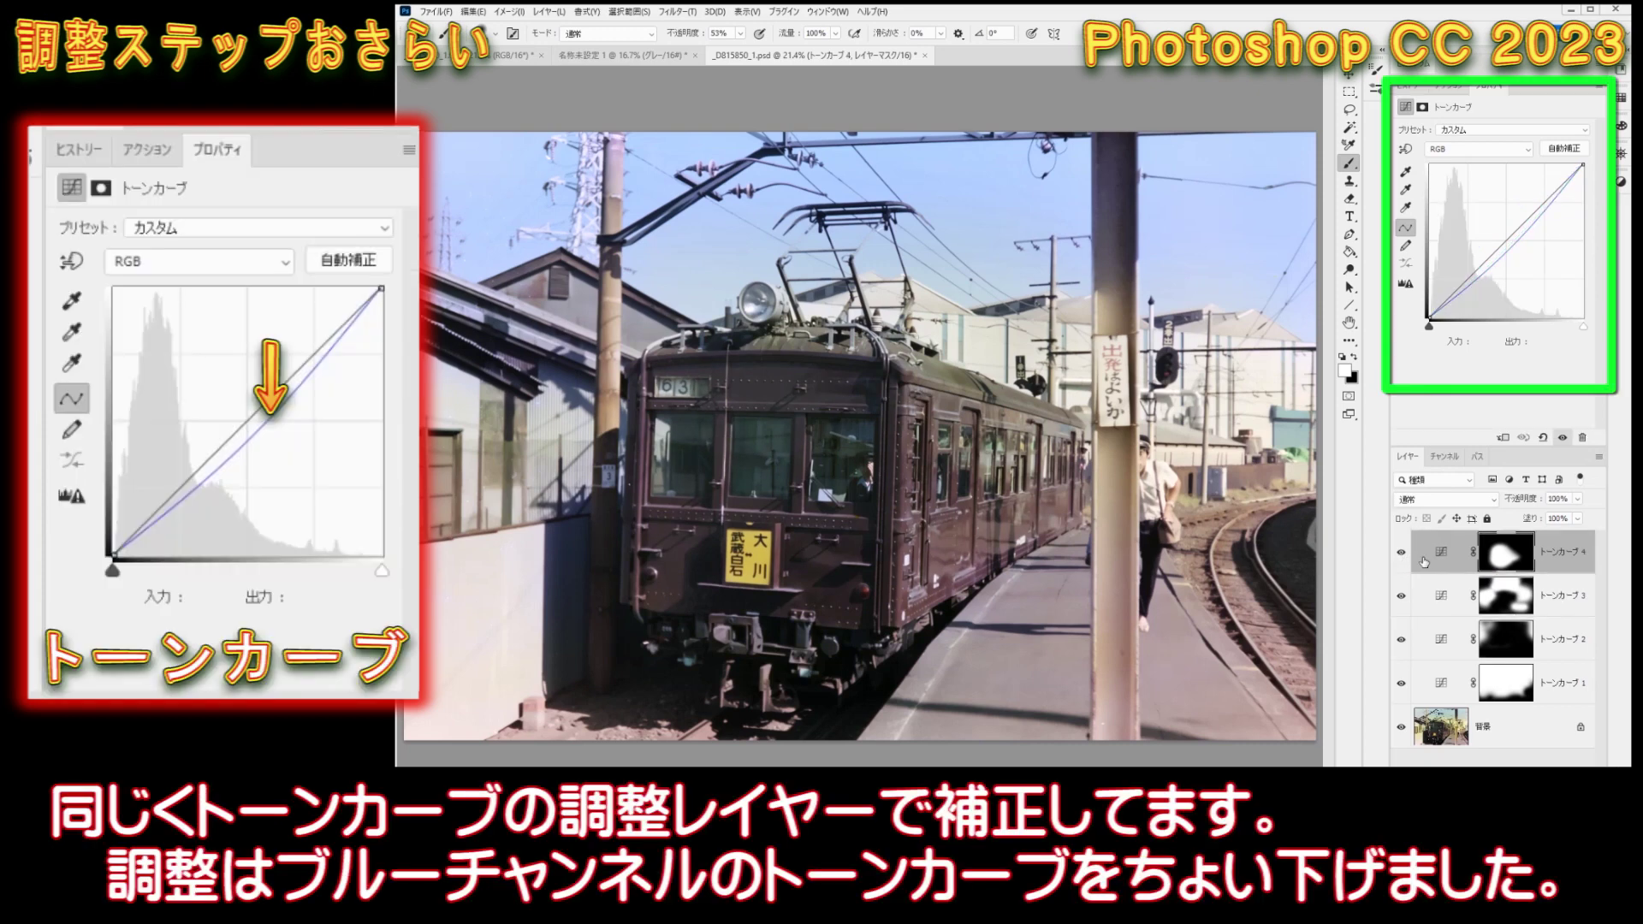
click(1401, 553)
click(1403, 557)
click(1403, 558)
click(1403, 558)
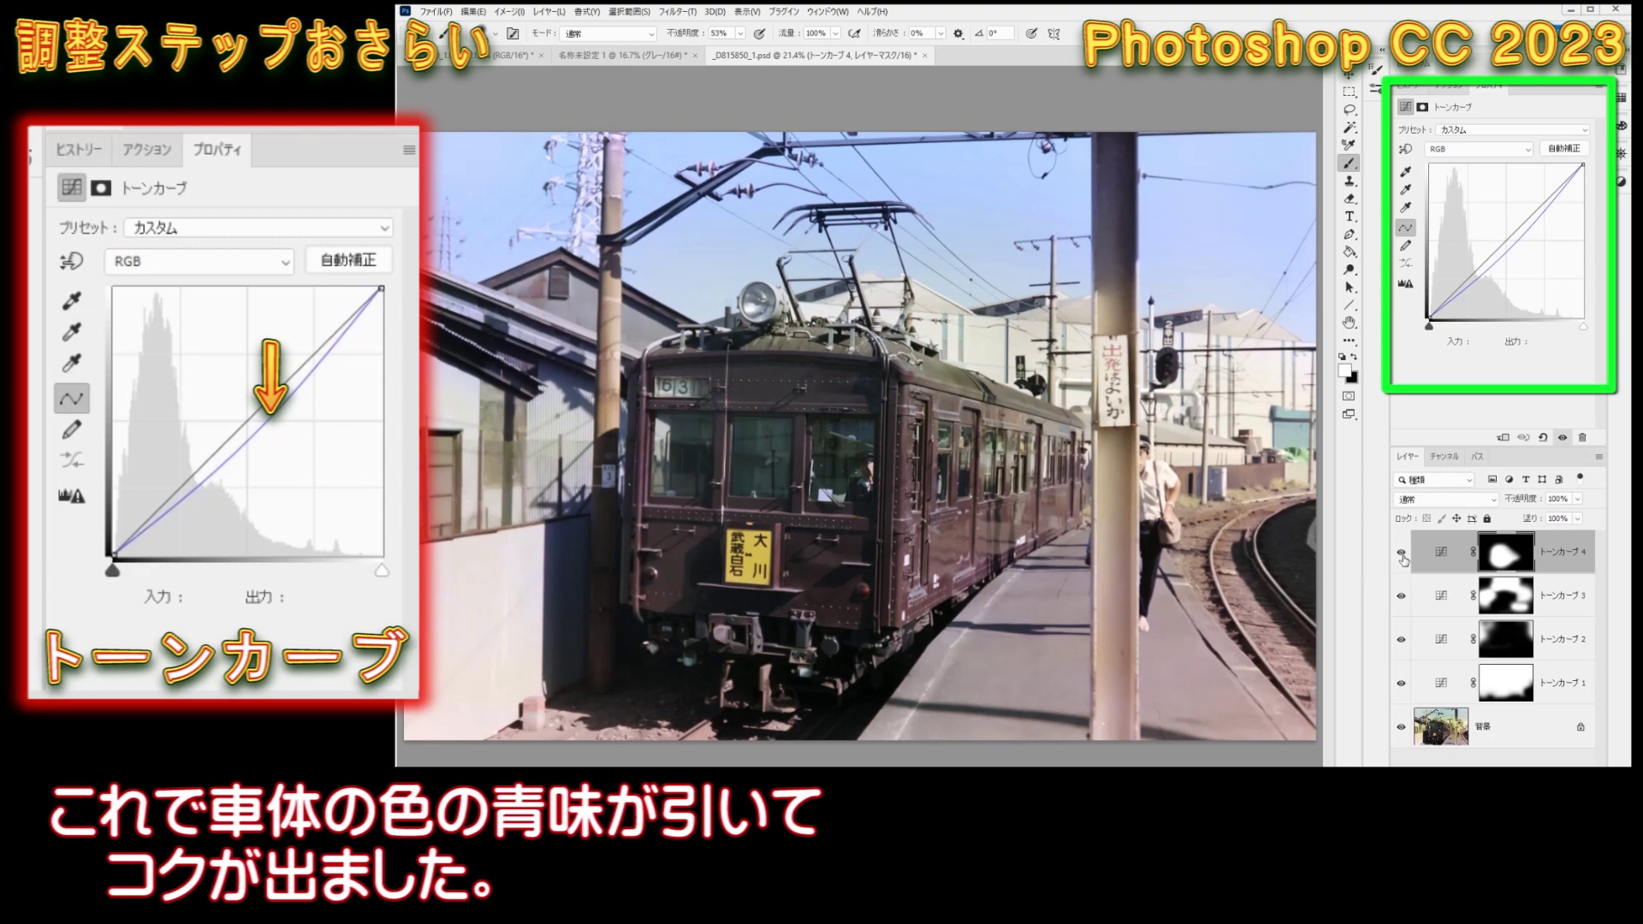